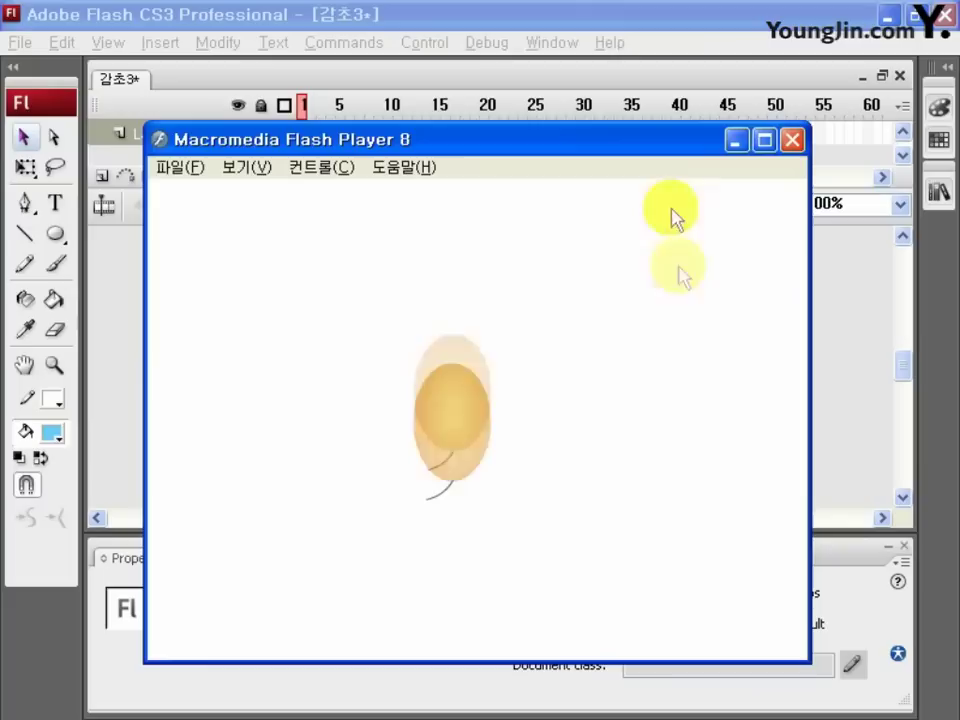
Close the example movie and draw a blue upright oval about 43 by 67 pixels near the stage's left edge.
left_click(643, 18)
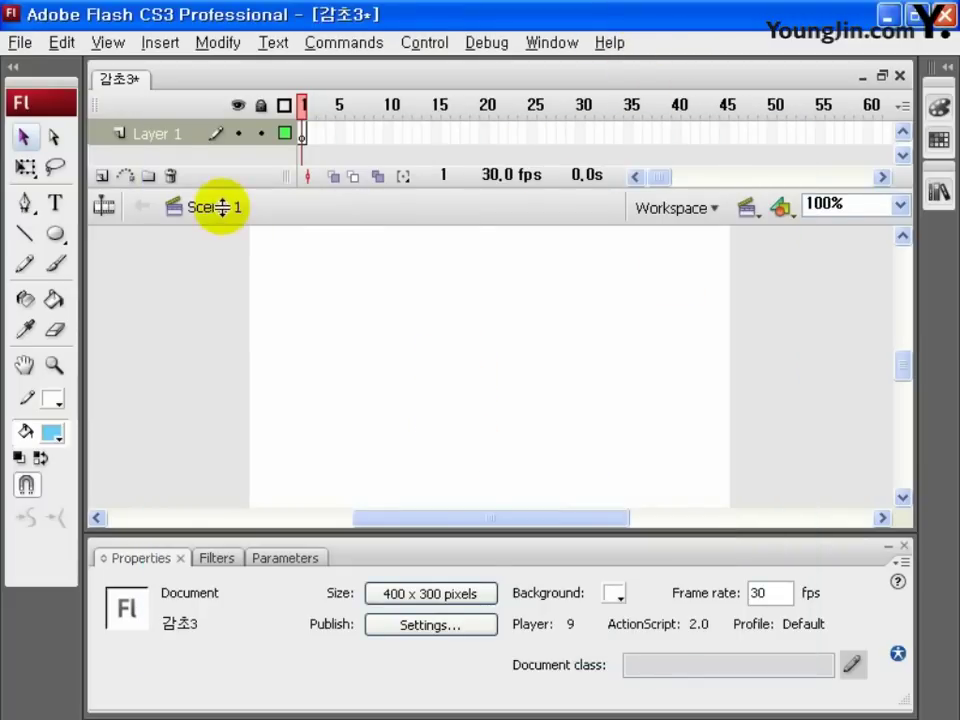
left_click(57, 236)
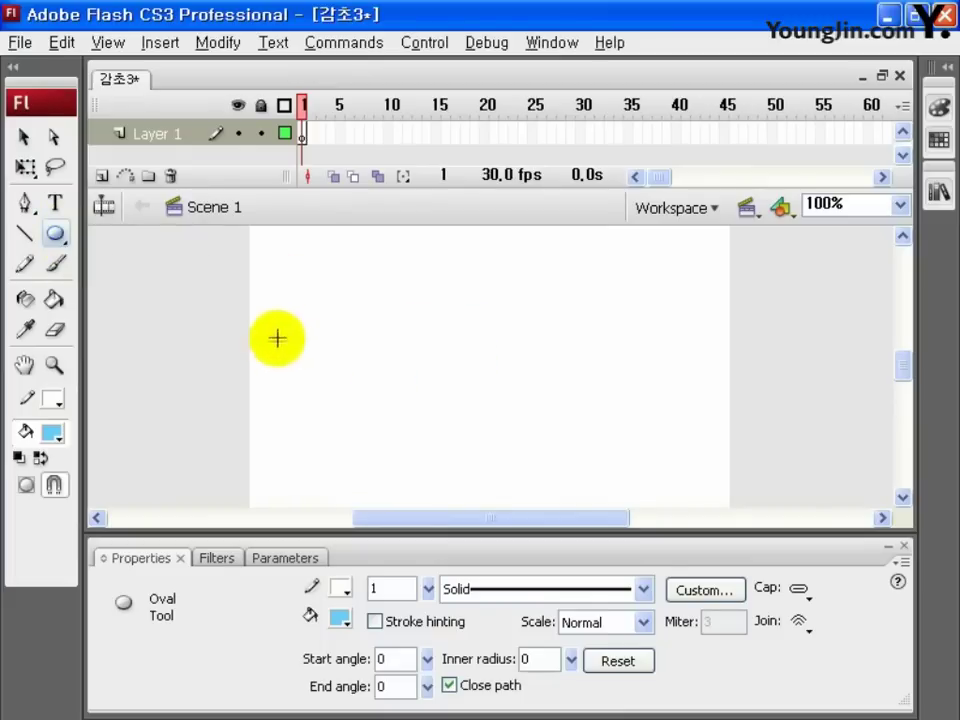
left_click_drag(277, 334, 329, 414)
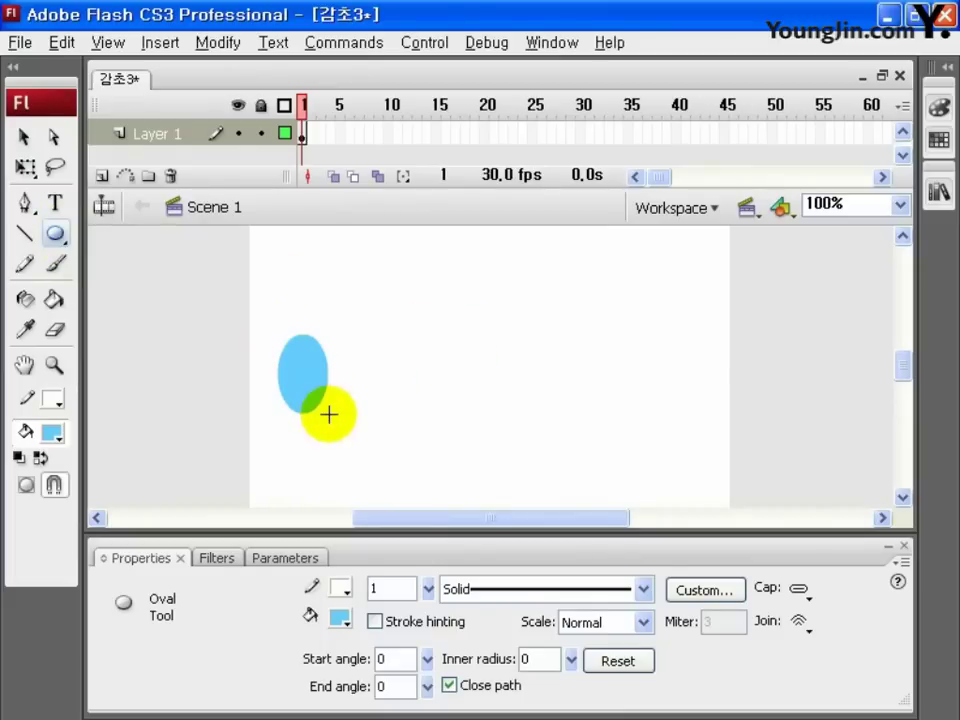
Convert the blue oval to a Graphic symbol named 타원.
left_click(24, 137)
left_click(305, 396)
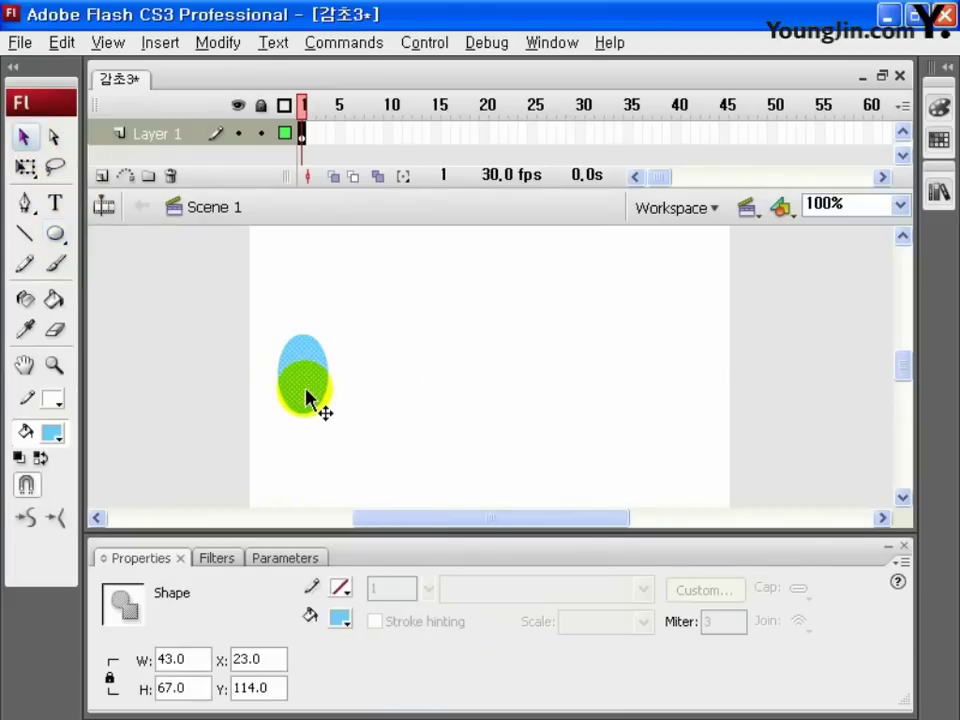
key("F8")
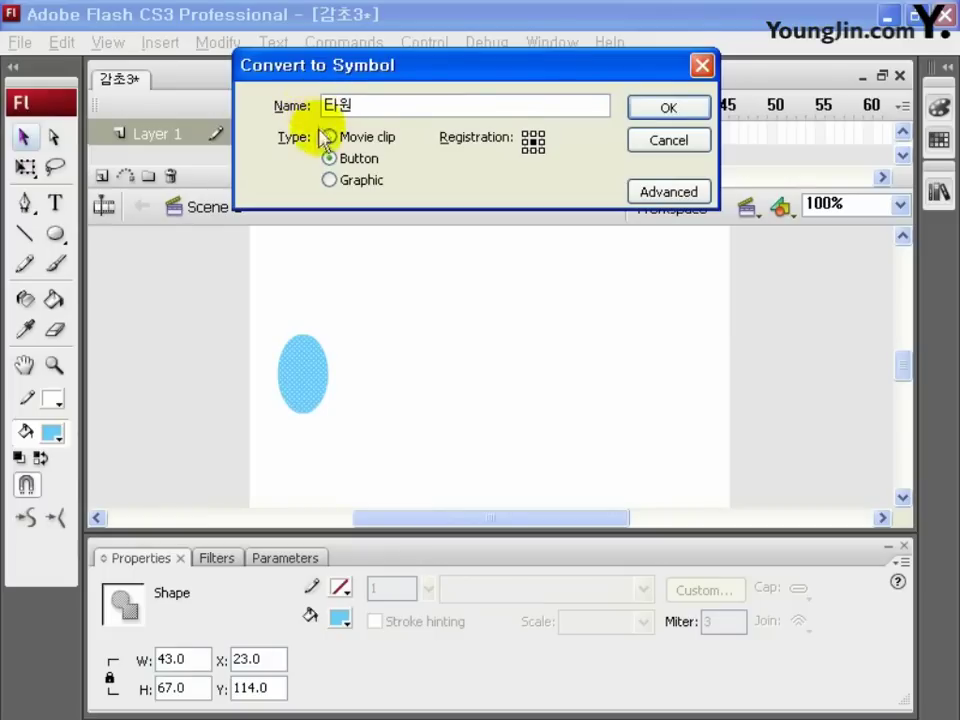
left_click(385, 181)
left_click(680, 110)
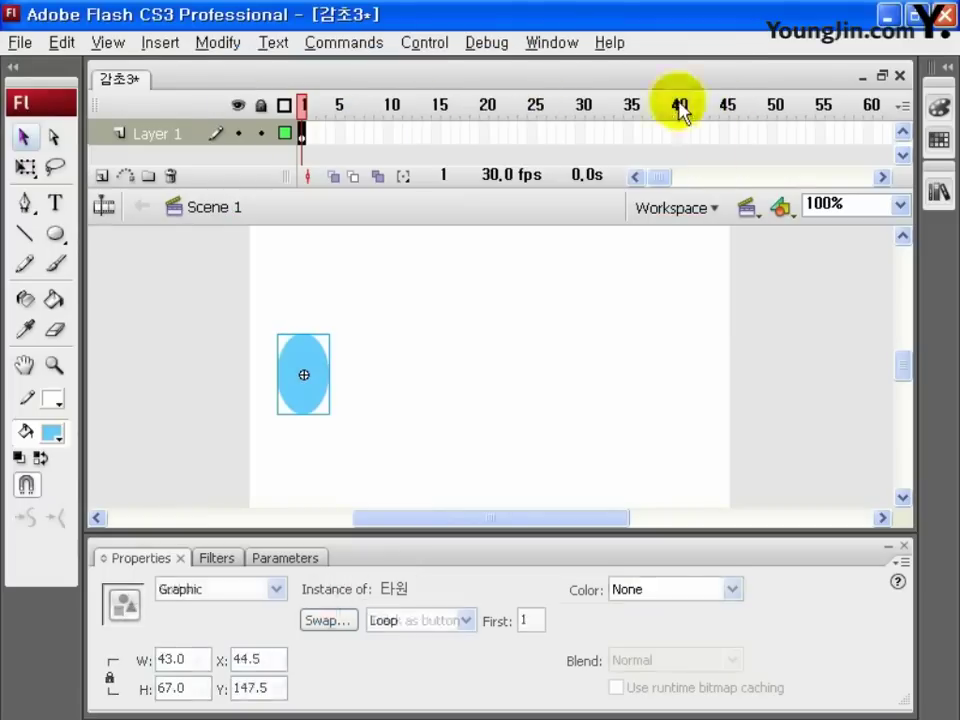
Insert a keyframe at frame 30 of Layer 1 and create a motion tween between frames 1 and 30.
left_click(583, 133)
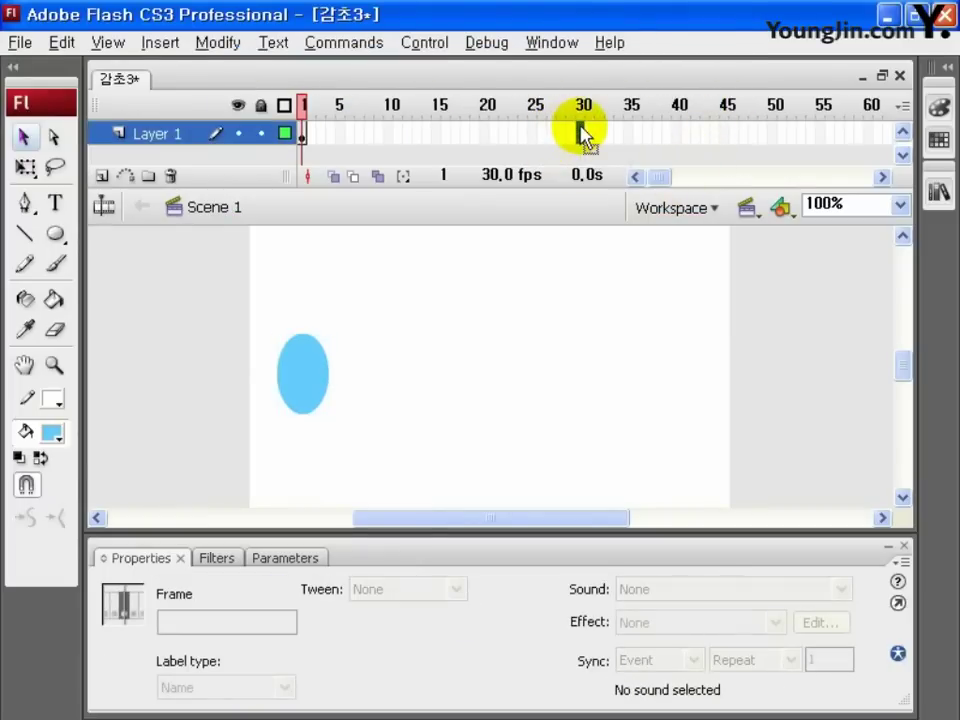
key("F6")
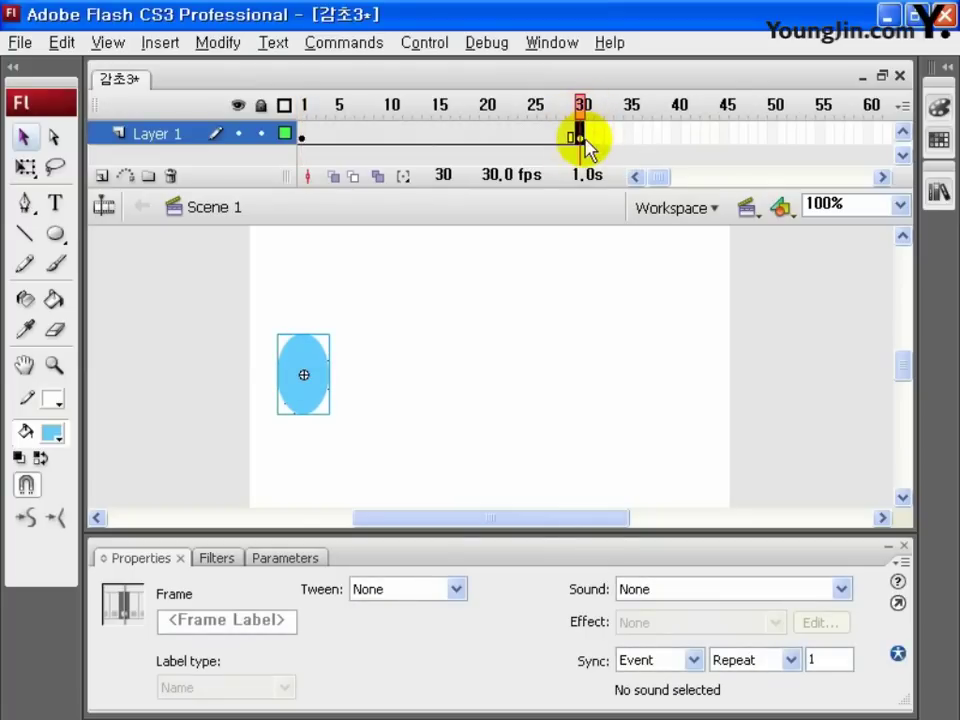
right_click(448, 136)
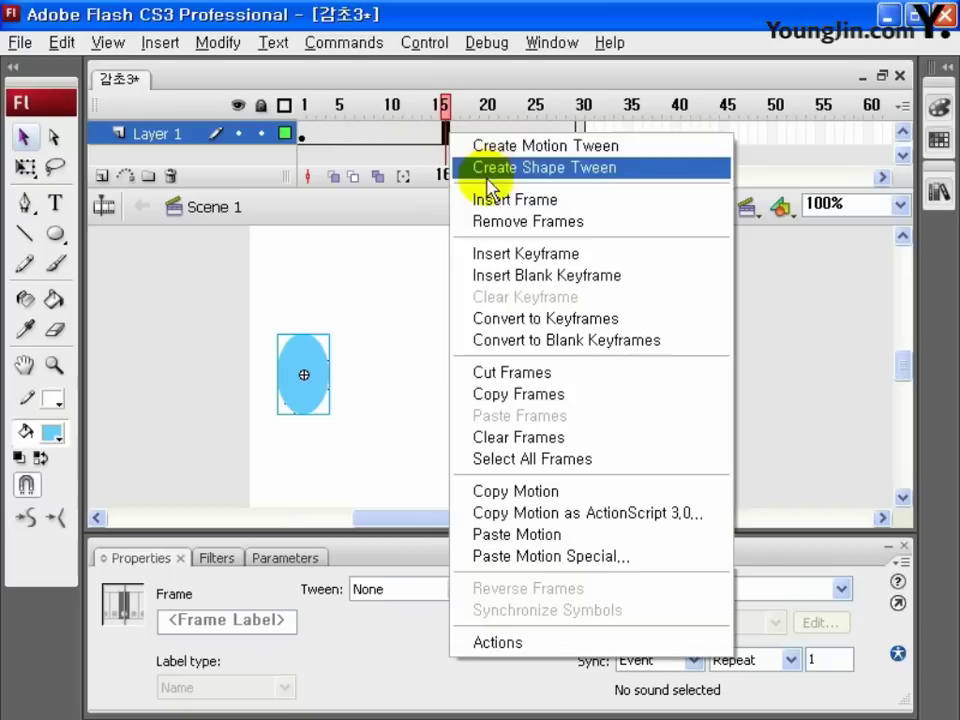
left_click(546, 152)
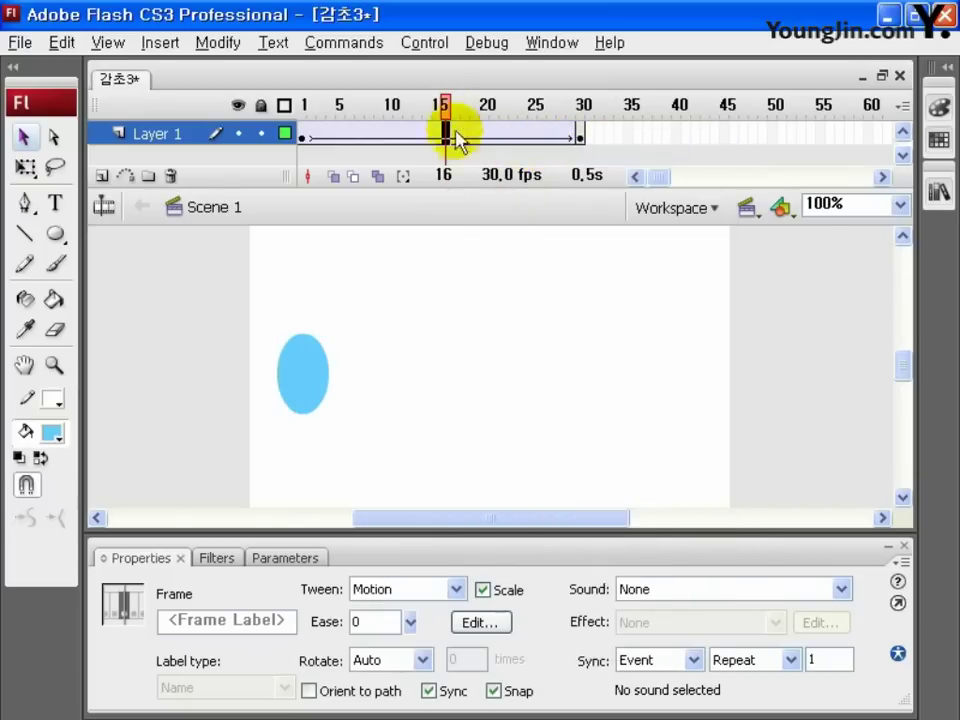
Add a motion guide to Layer 1 and draw a wavy Pencil path on it from the oval's centre across the stage.
left_click(156, 139)
right_click(156, 139)
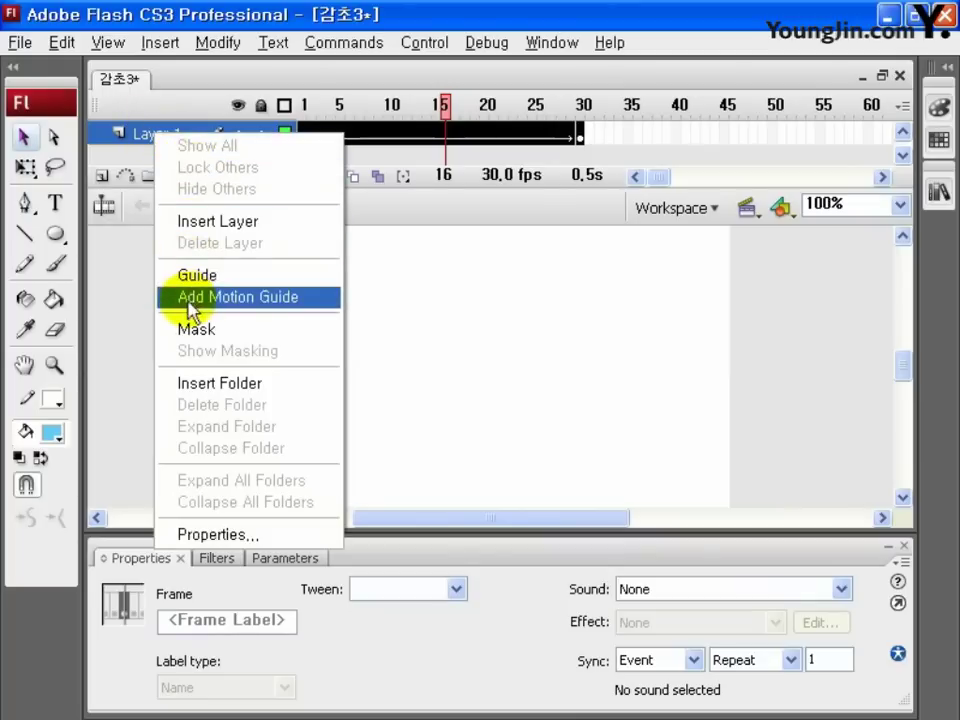
left_click(297, 300)
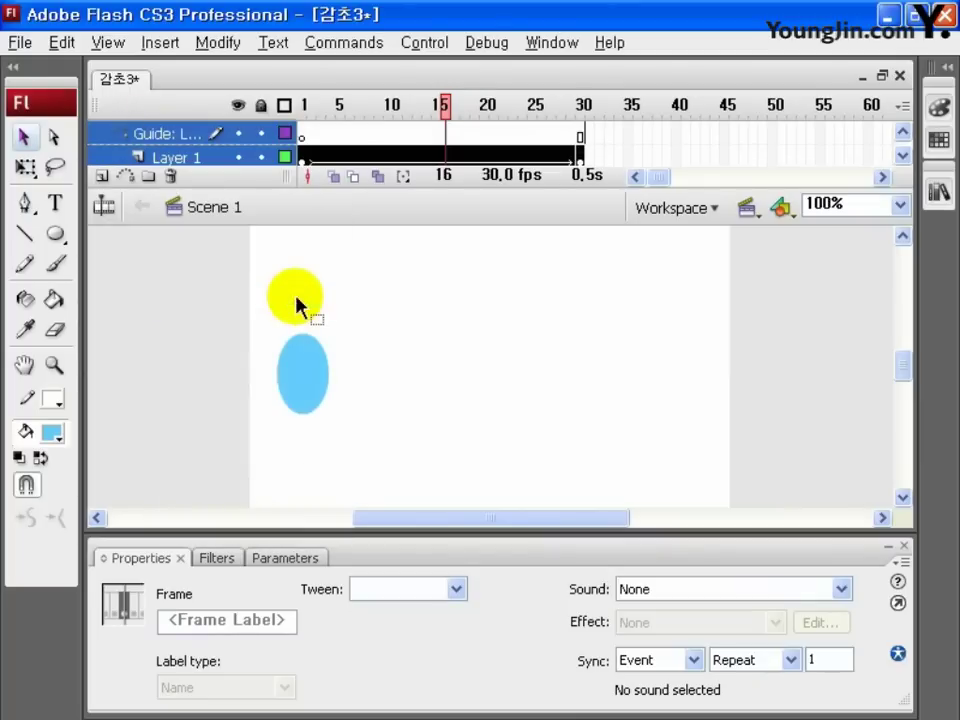
left_click(165, 137)
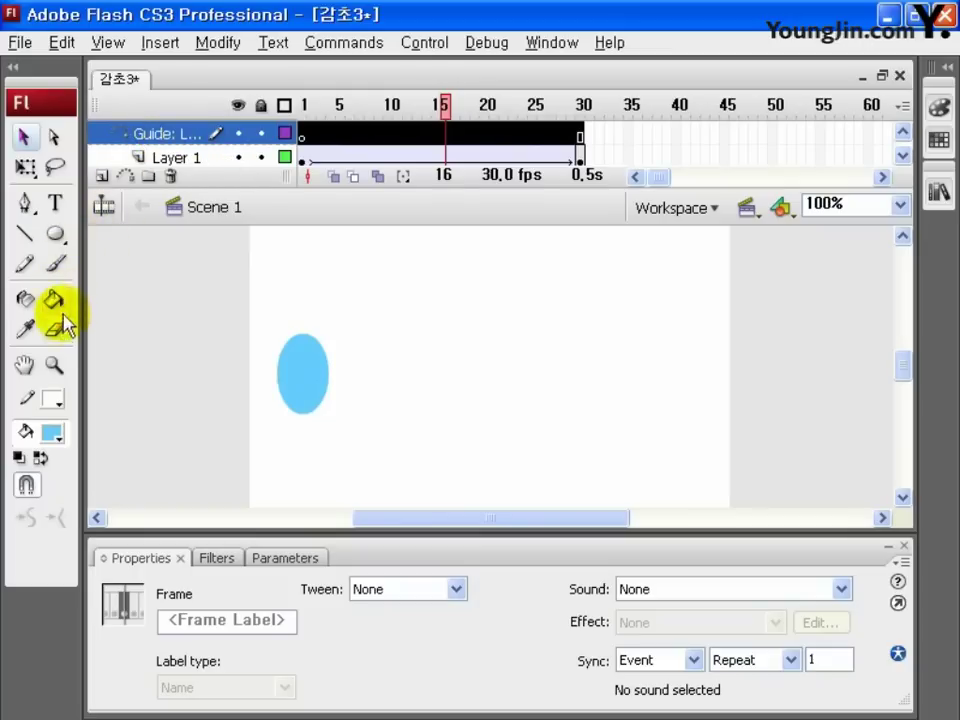
left_click(25, 265)
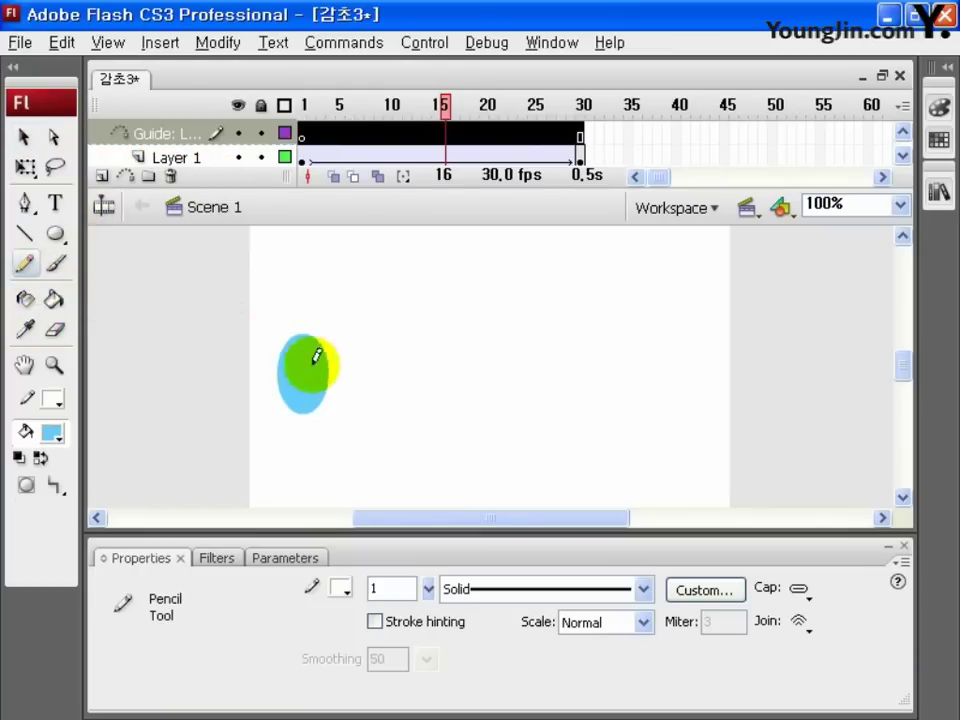
mouse_move(307, 378)
left_mouse_down()
mouse_move(415, 371)
mouse_move(525, 346)
mouse_move(670, 373)
left_mouse_up()
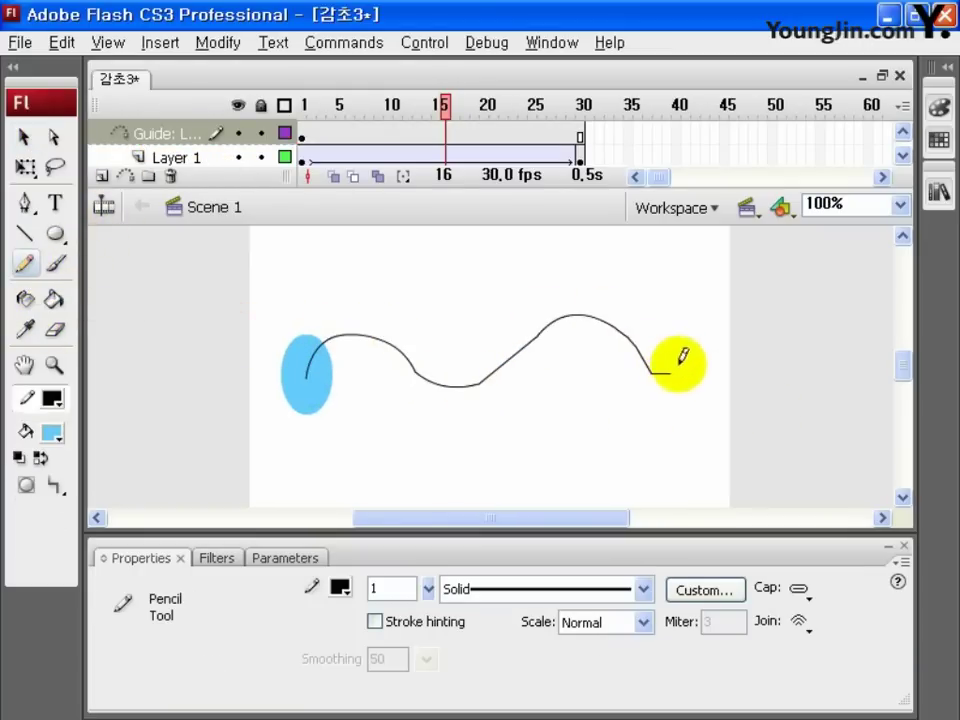
Check on frame 1 of Layer 1 whether the oval's centre sits on the start of the guide path.
left_click(25, 134)
left_click(302, 134)
left_click(302, 158)
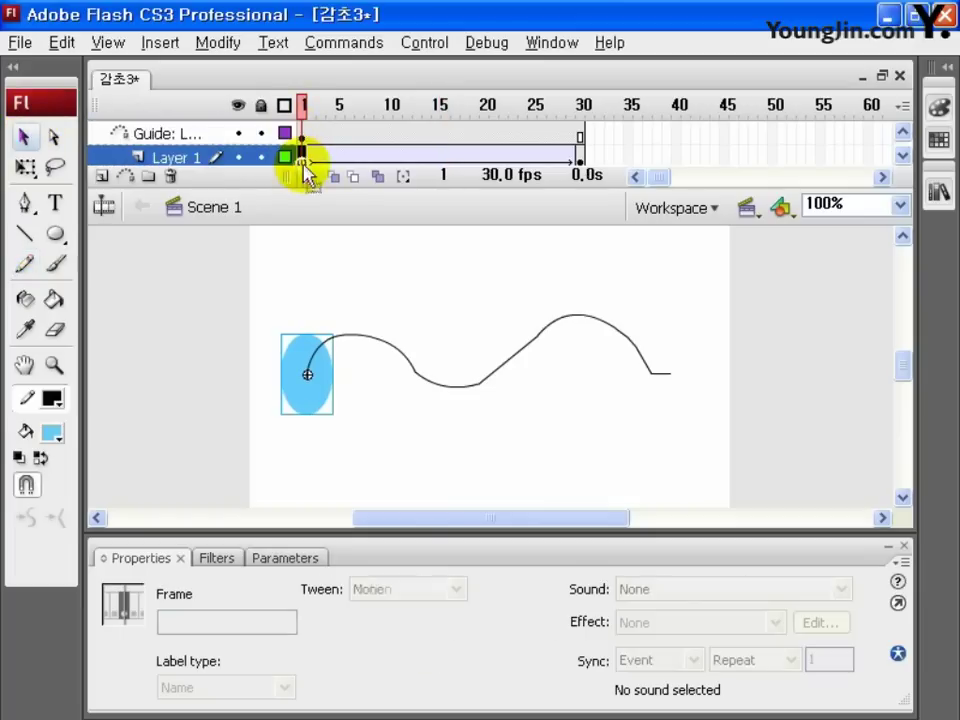
left_click(297, 405)
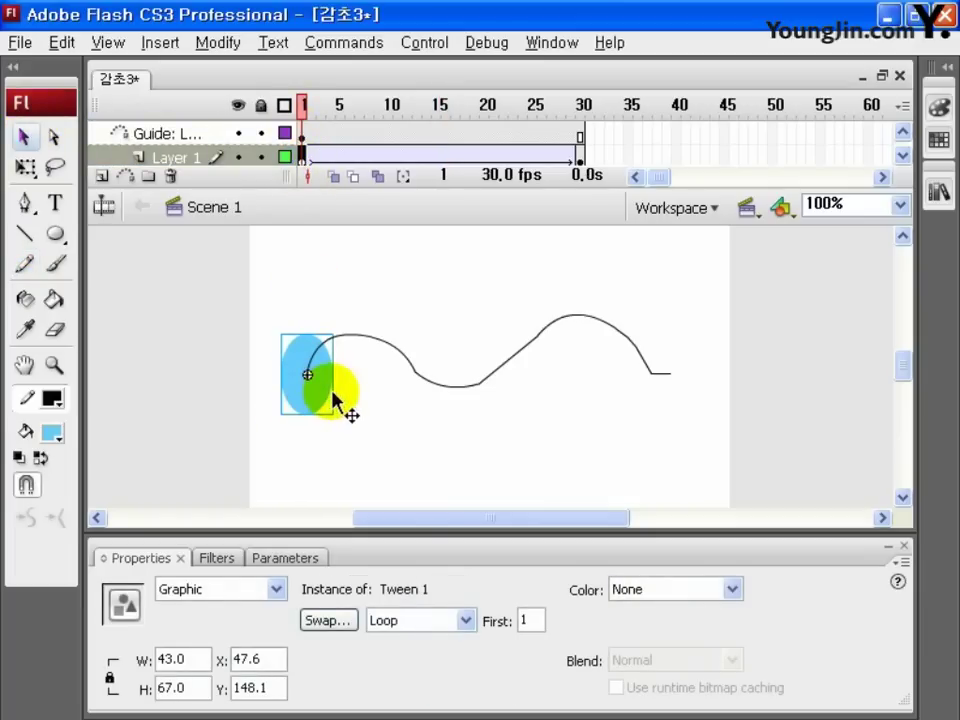
Snap the oval's centre to the far end of the guide path on frame 30 of Layer 1 and play the animation.
left_click(580, 158)
key("F6")
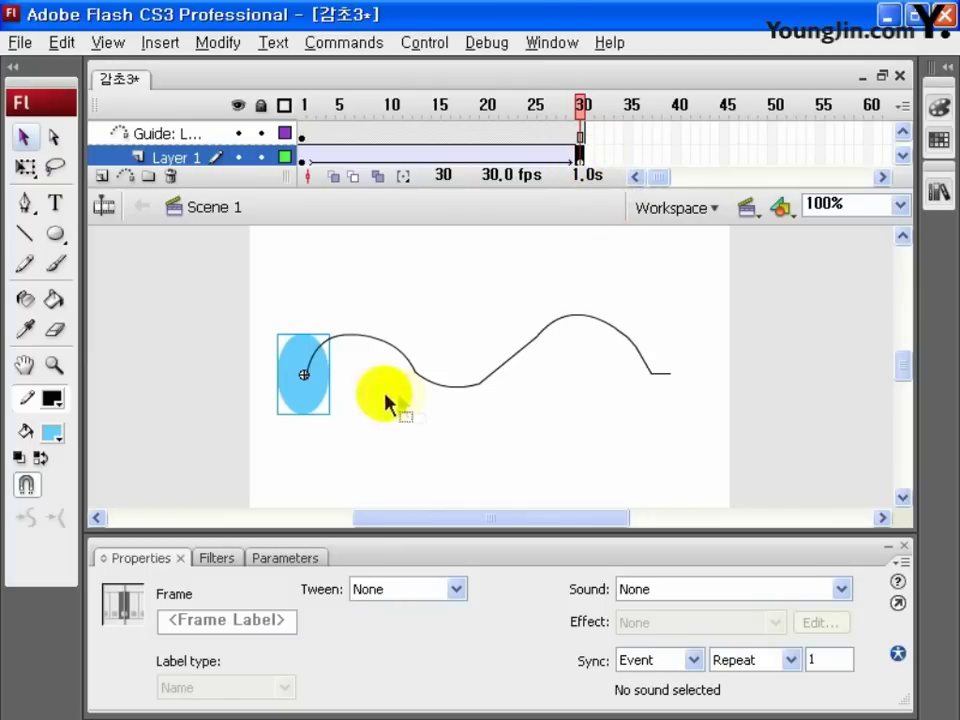
left_click(308, 398)
left_click_drag(299, 394, 669, 393)
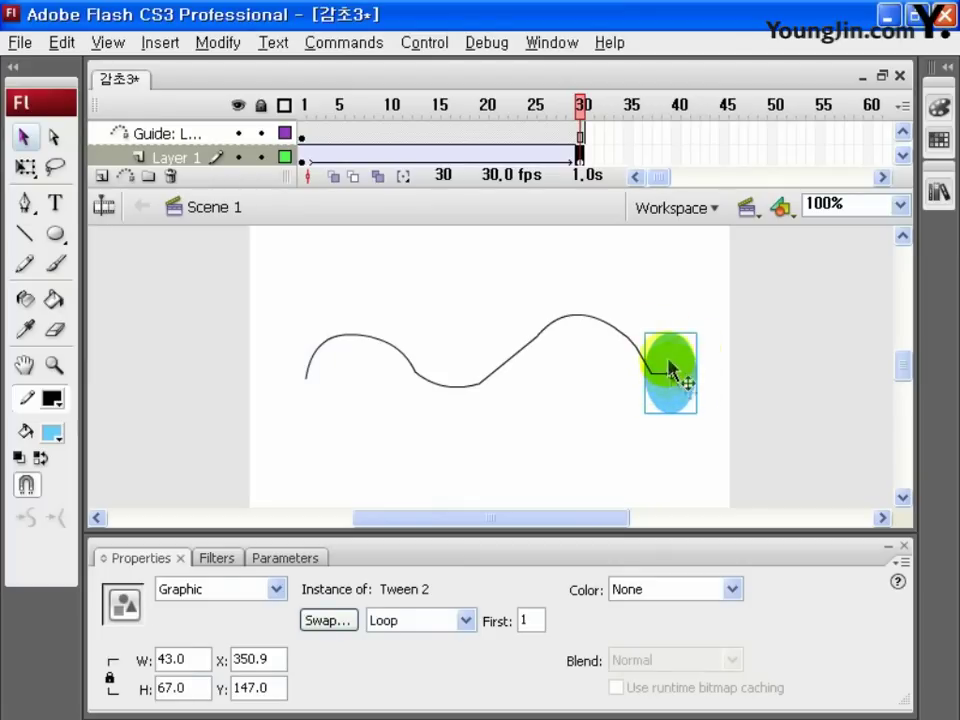
key("Return")
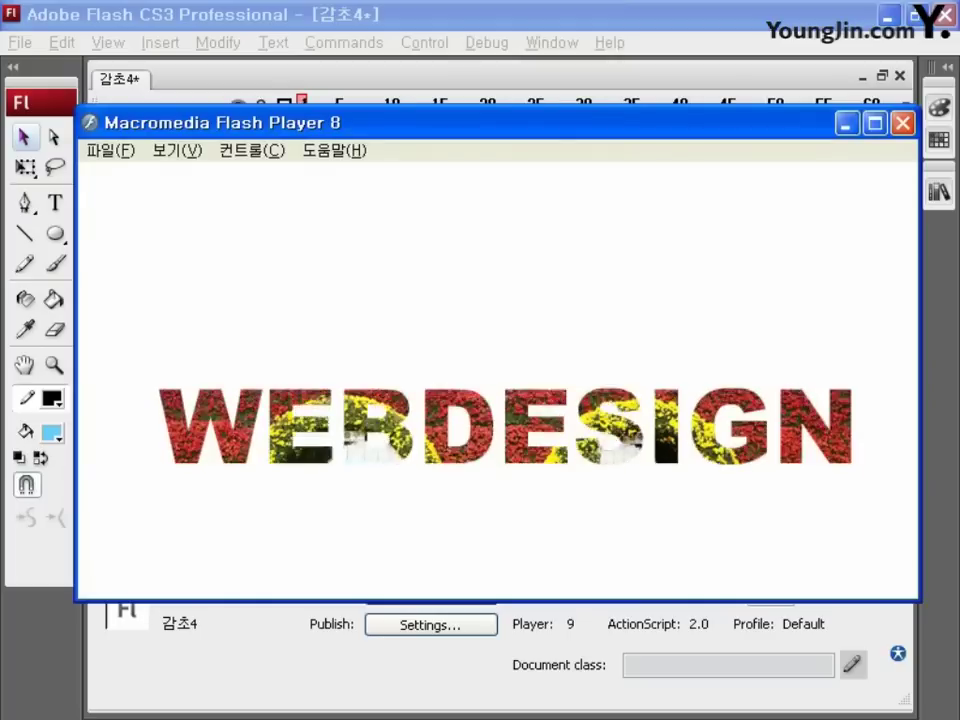
Close the finished example movie and import the main02 image onto the stage of the 감초4 document.
left_click_drag(517, 130, 505, 120)
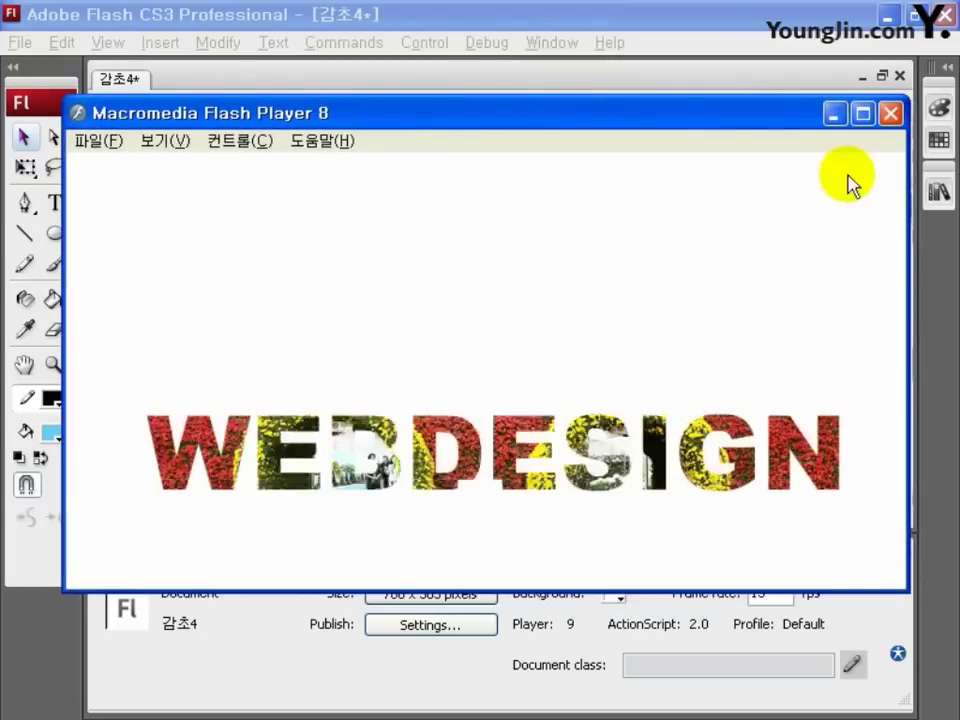
key("ctrl+w")
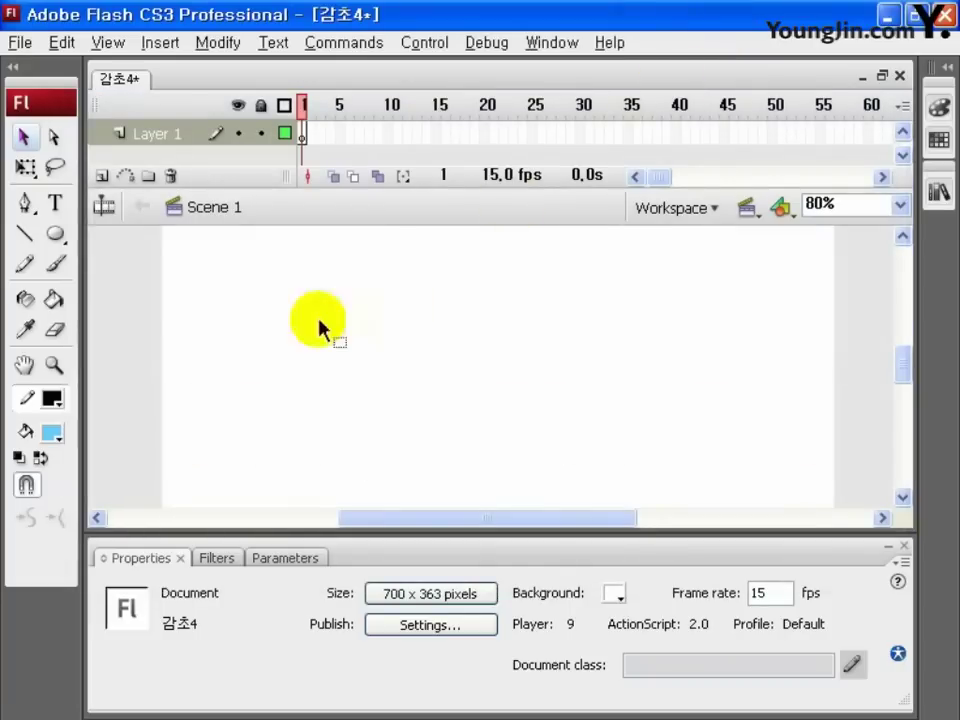
left_click(20, 42)
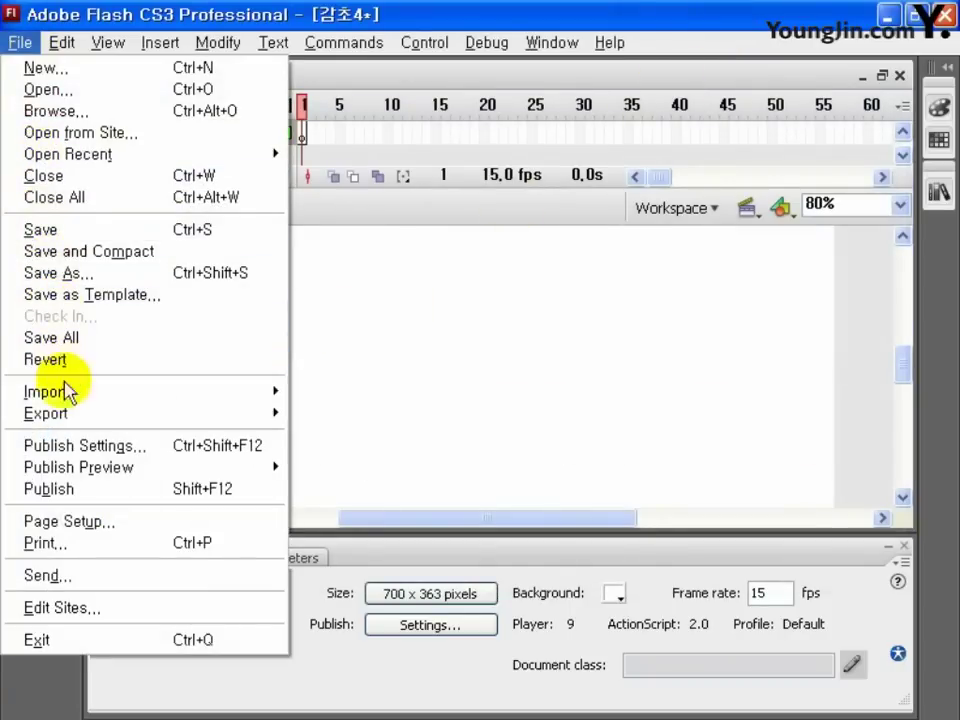
mouse_move(257, 400)
left_click(369, 388)
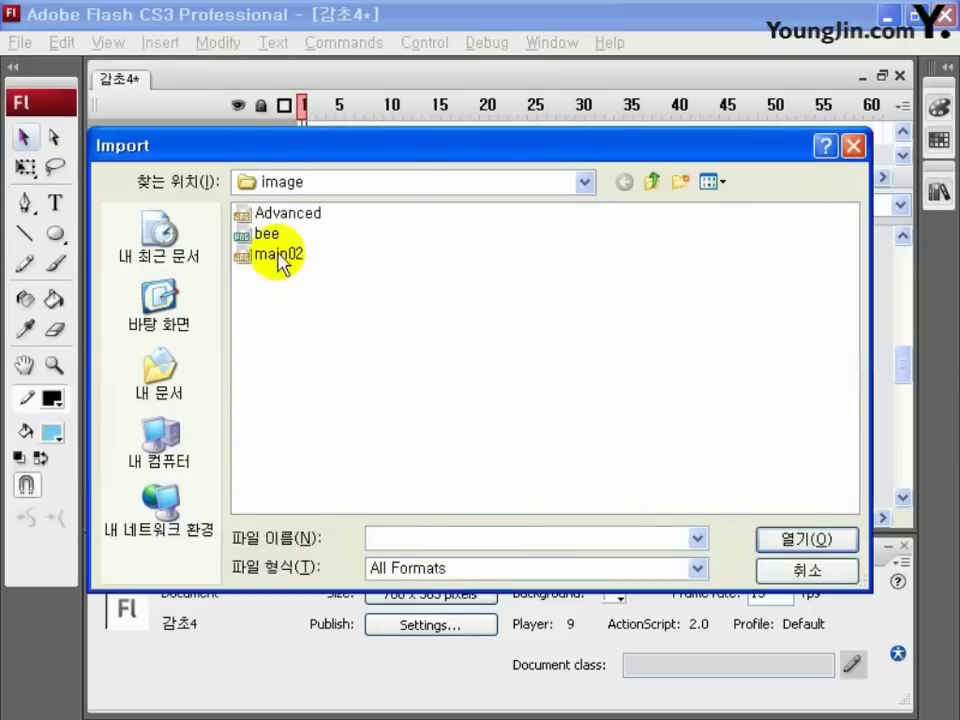
left_click(278, 256)
left_click(826, 549)
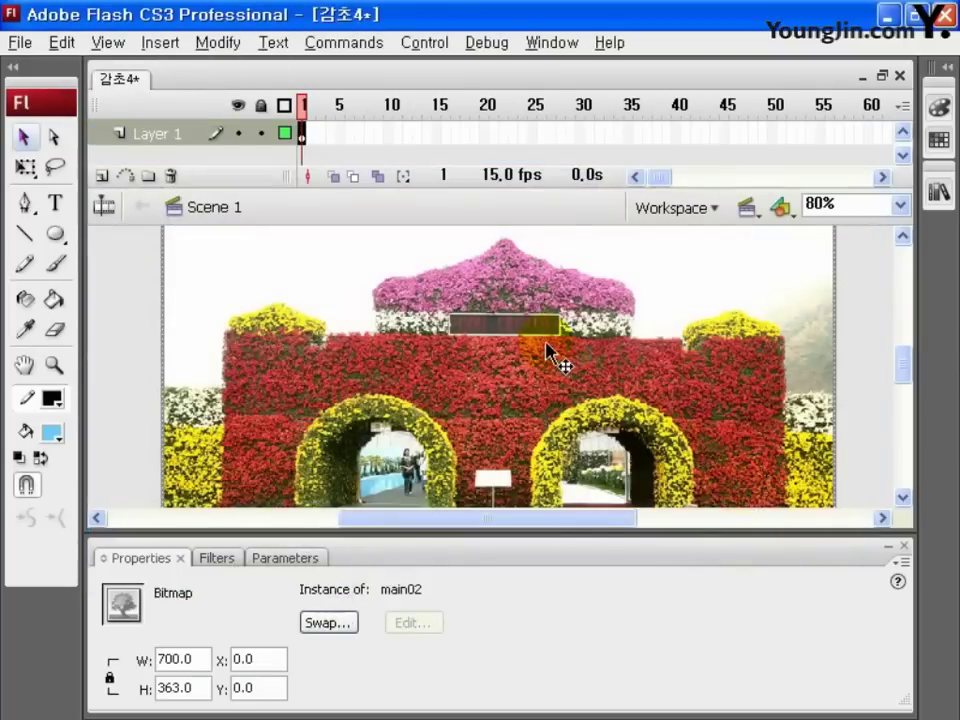
Rename the image layer as 배경 and add a new layer above it named 글씨.
double_click(160, 131)
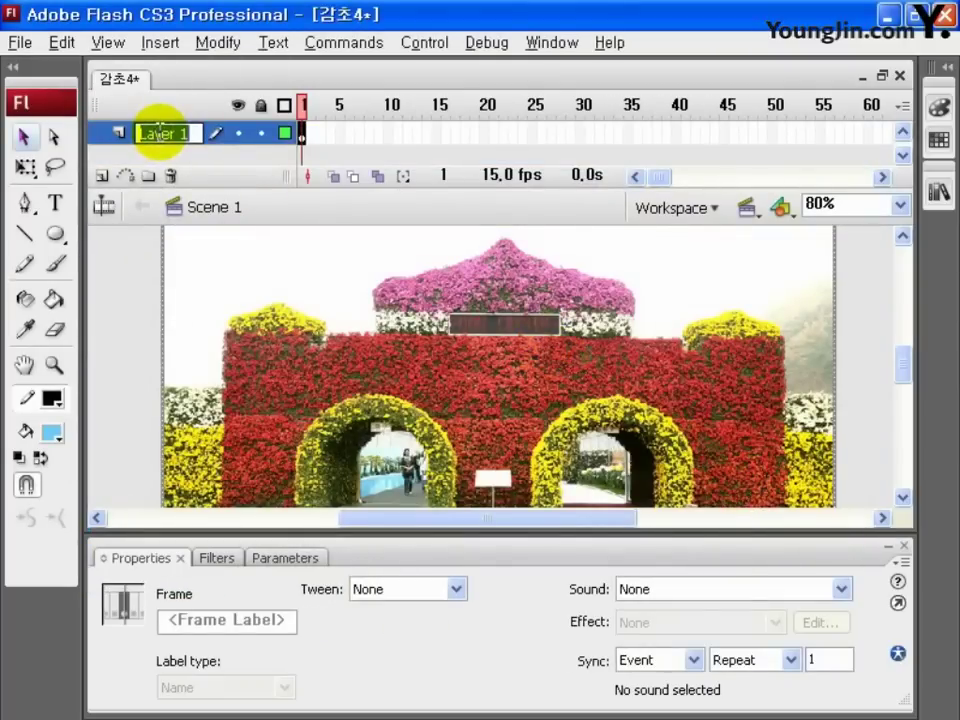
type("배경")
key("Return")
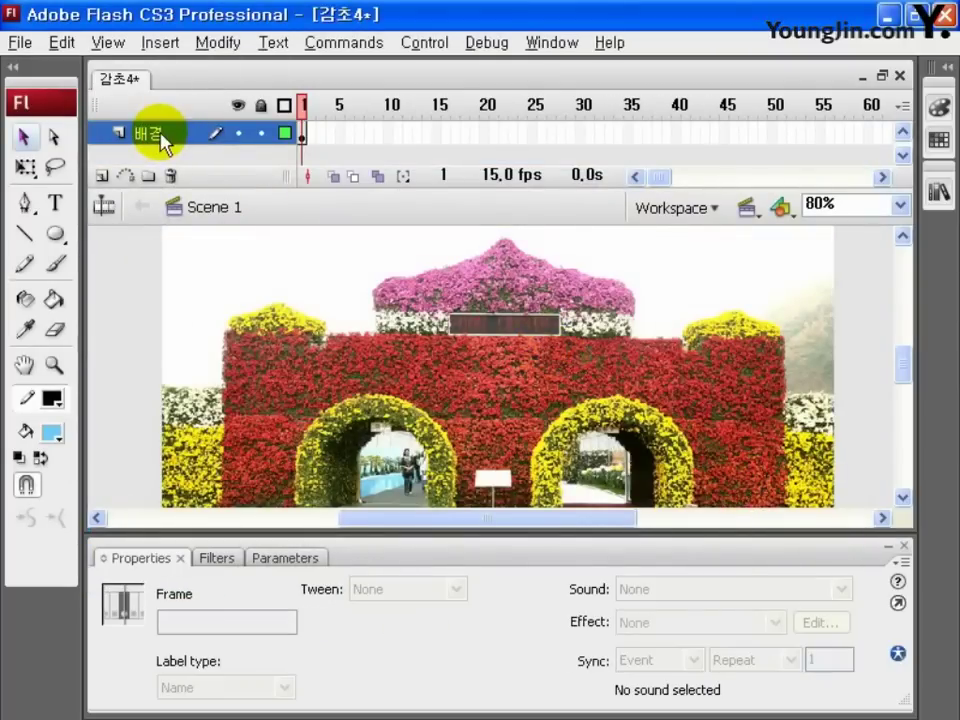
left_click(100, 180)
double_click(165, 131)
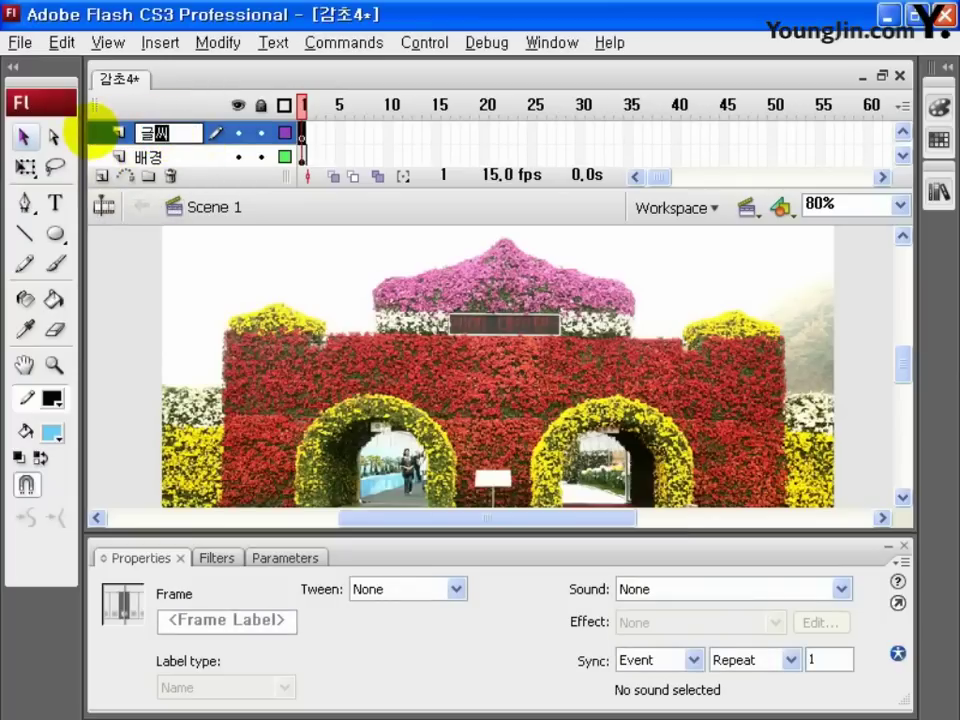
type("글씨")
key("Return")
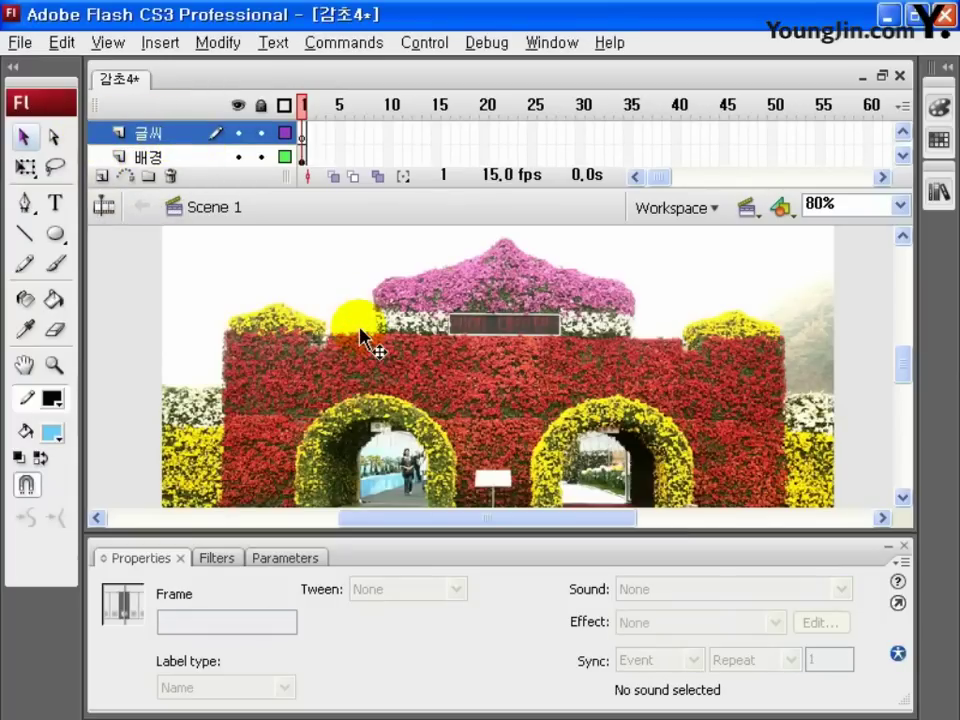
Add the static text WEBDESIGN over the flower wall on the 글씨 layer, in bold Kozuka Gothic Pro H at size 75.
left_click(56, 203)
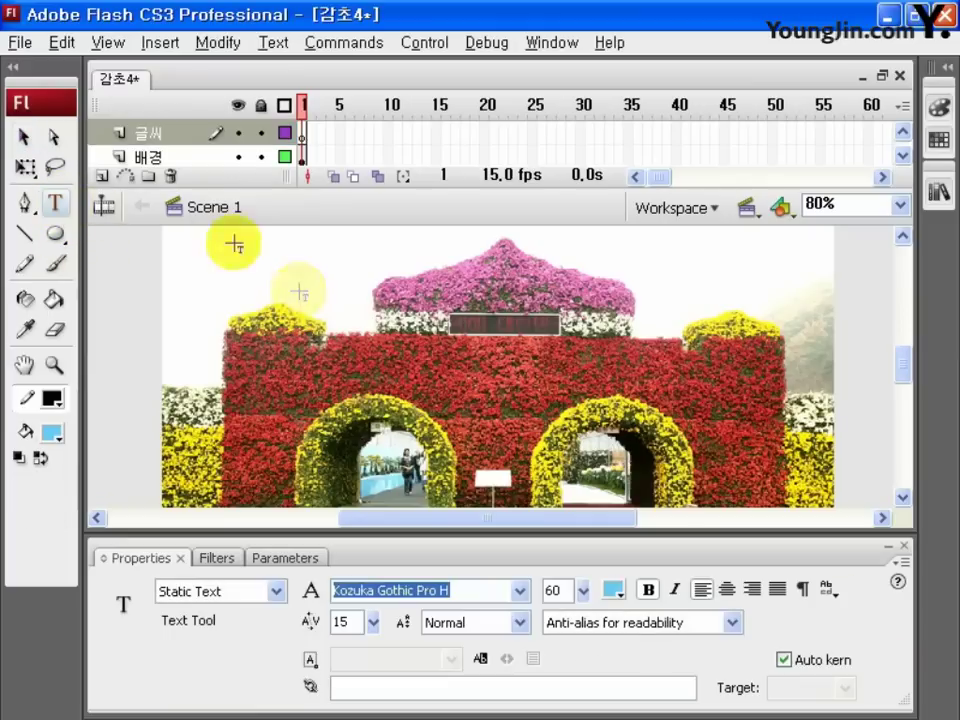
left_click(243, 322)
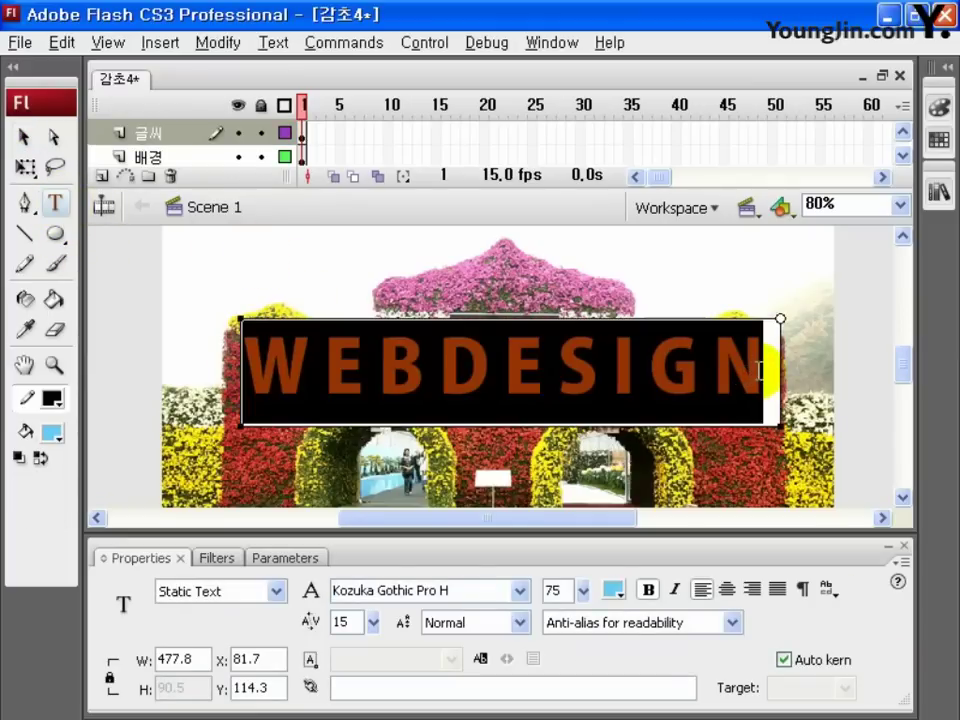
left_click(750, 367)
Convert the WEBDESIGN text to a Graphic symbol named 텍스트.
left_click(24, 136)
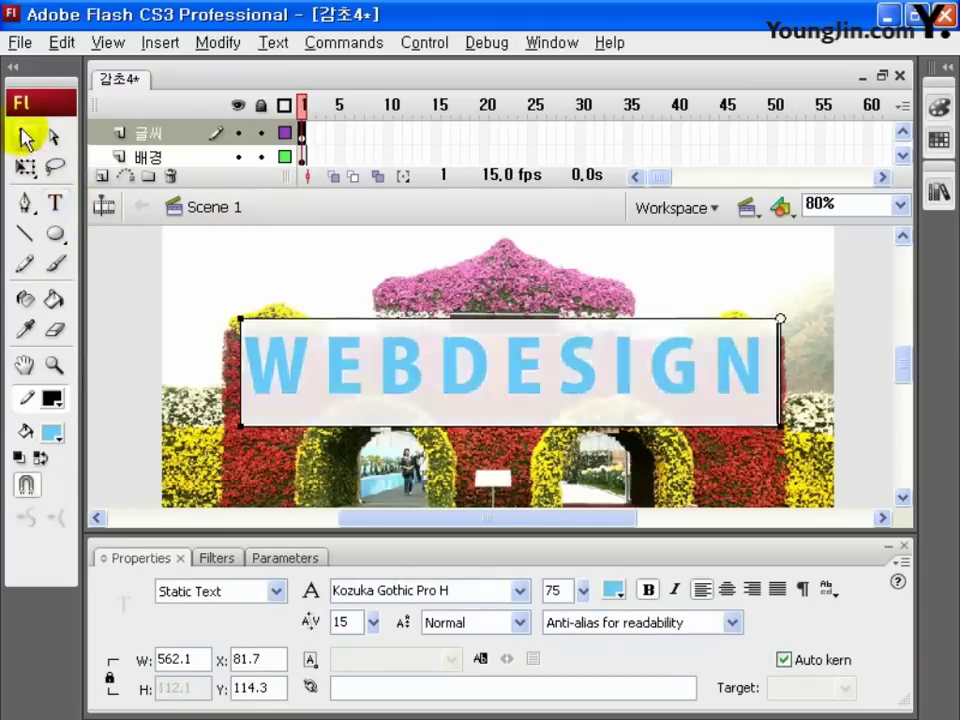
left_click(405, 358)
key("F8")
type("텍")
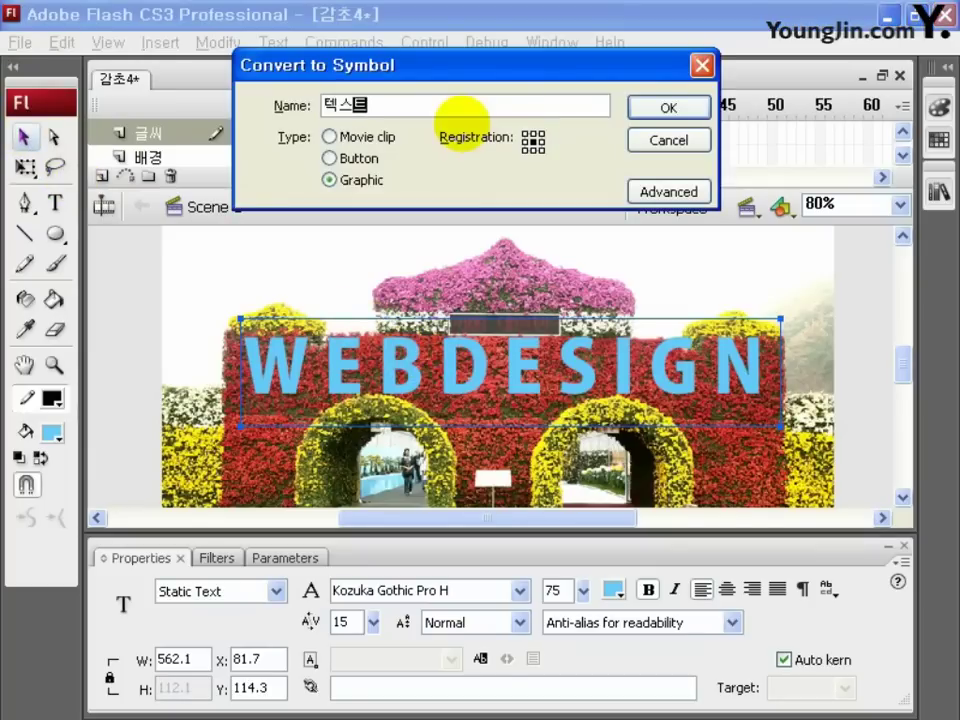
type("스트")
left_click(669, 107)
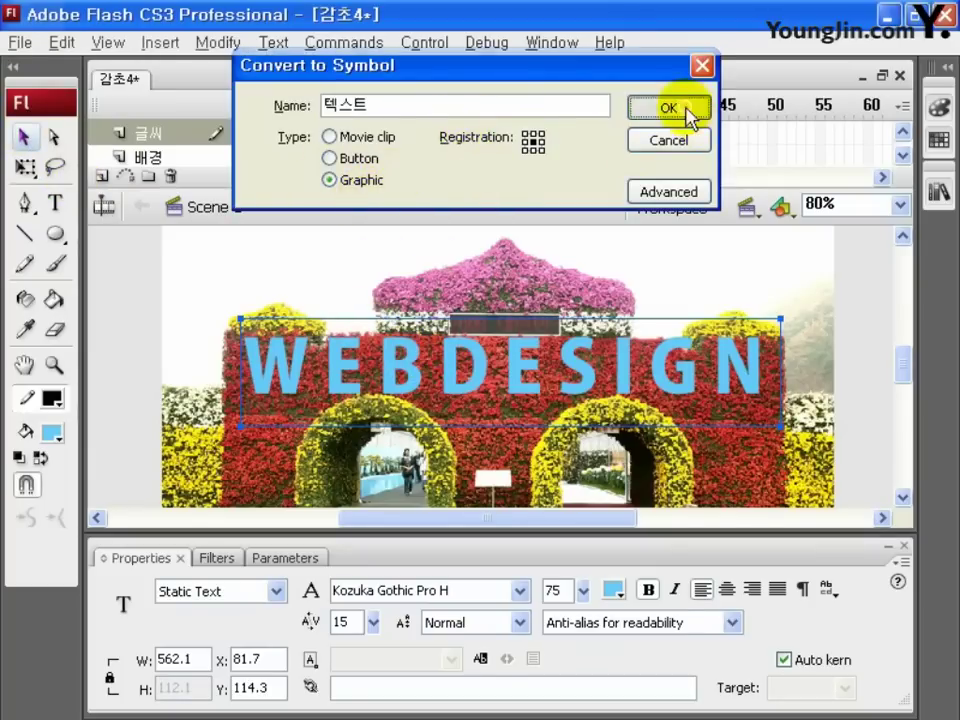
Extend the 배경 layer's image through frame 60.
left_click(226, 157)
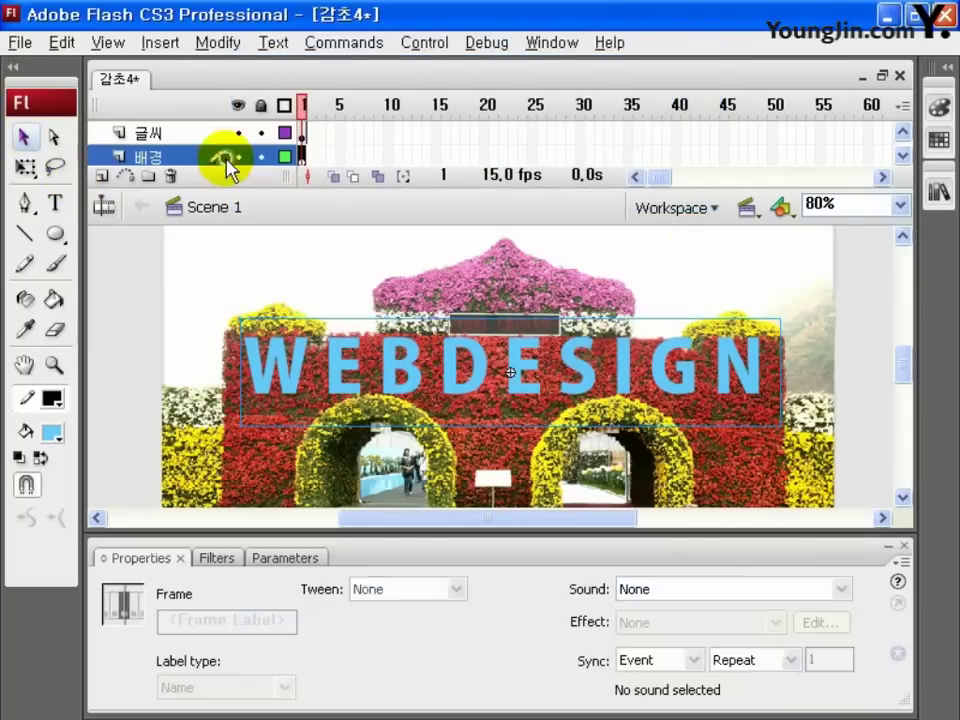
left_click(869, 156)
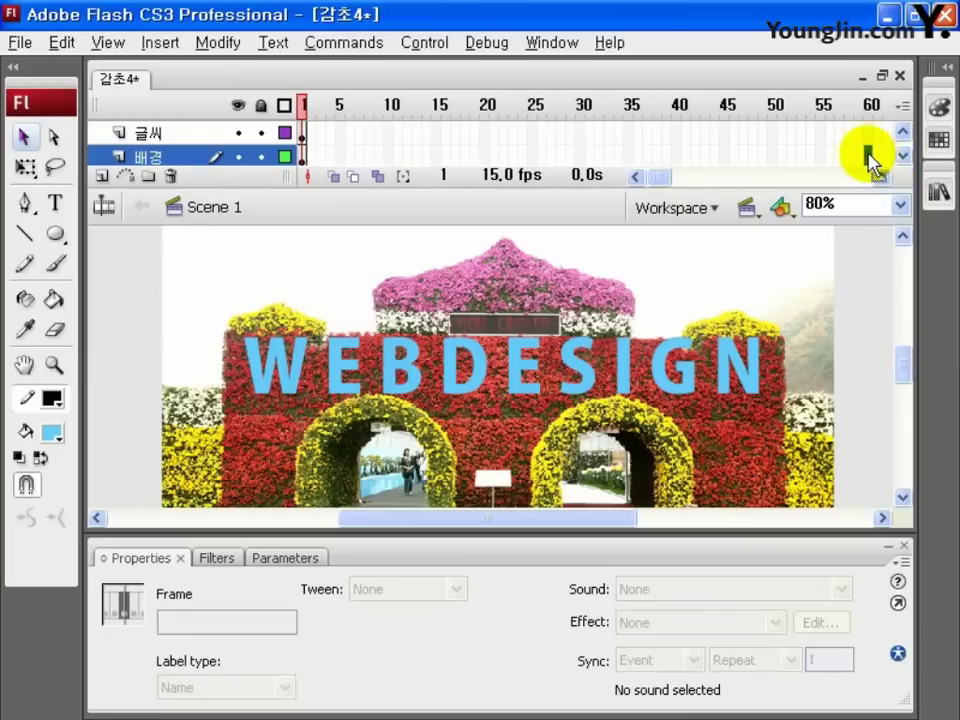
key("F5")
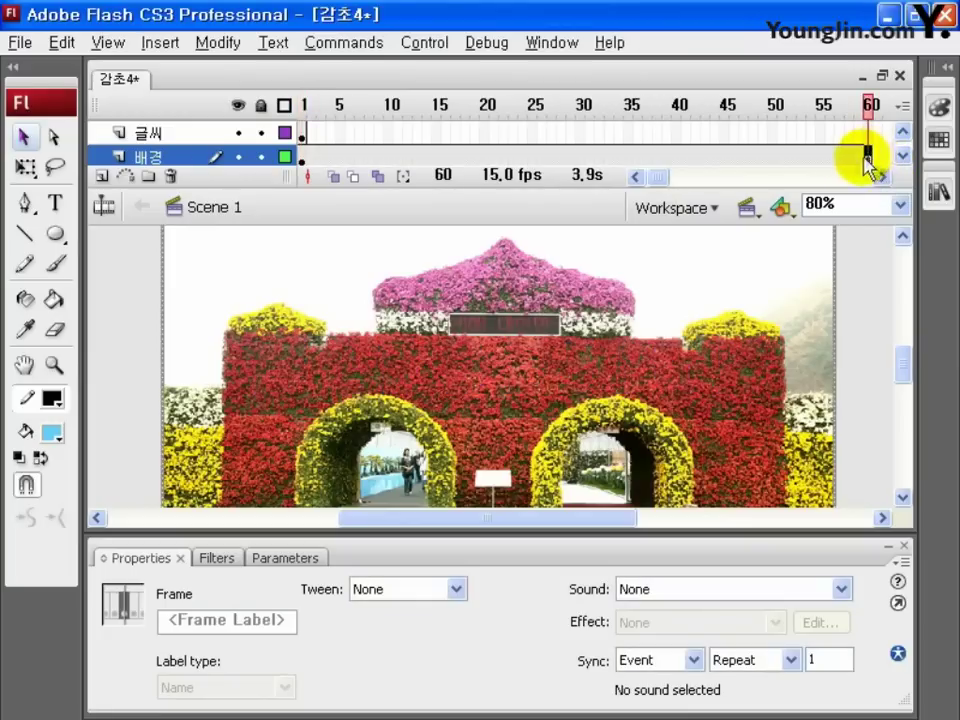
Insert a keyframe at frame 20 of the 글씨 layer and move the WEBDESIGN text above the image, to about Y -62.
left_click_drag(505, 140, 489, 133)
left_click(487, 134)
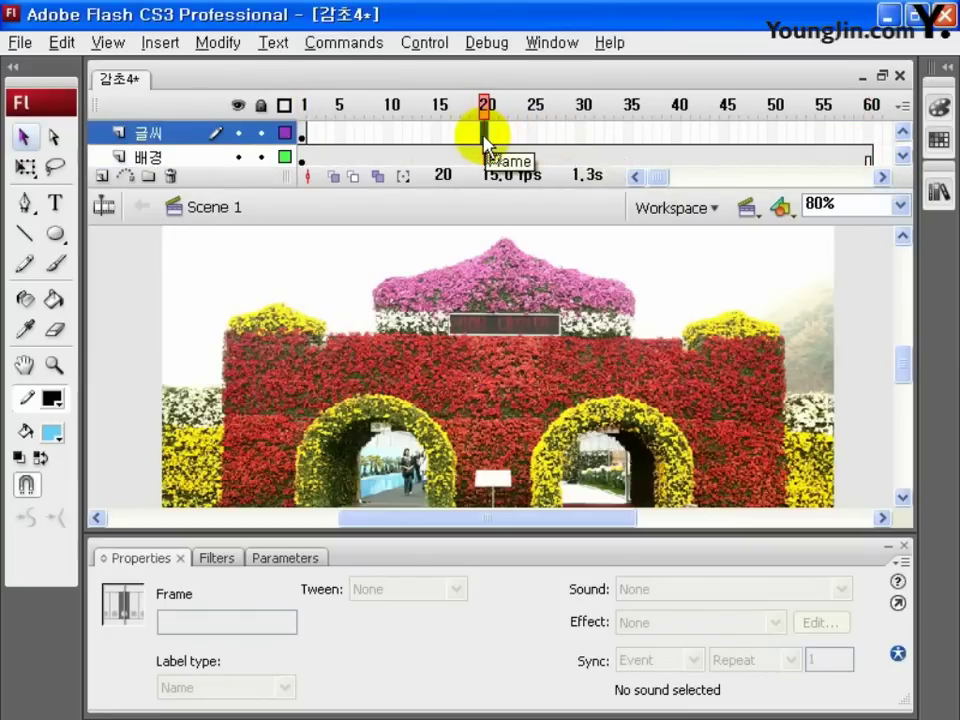
key("F6")
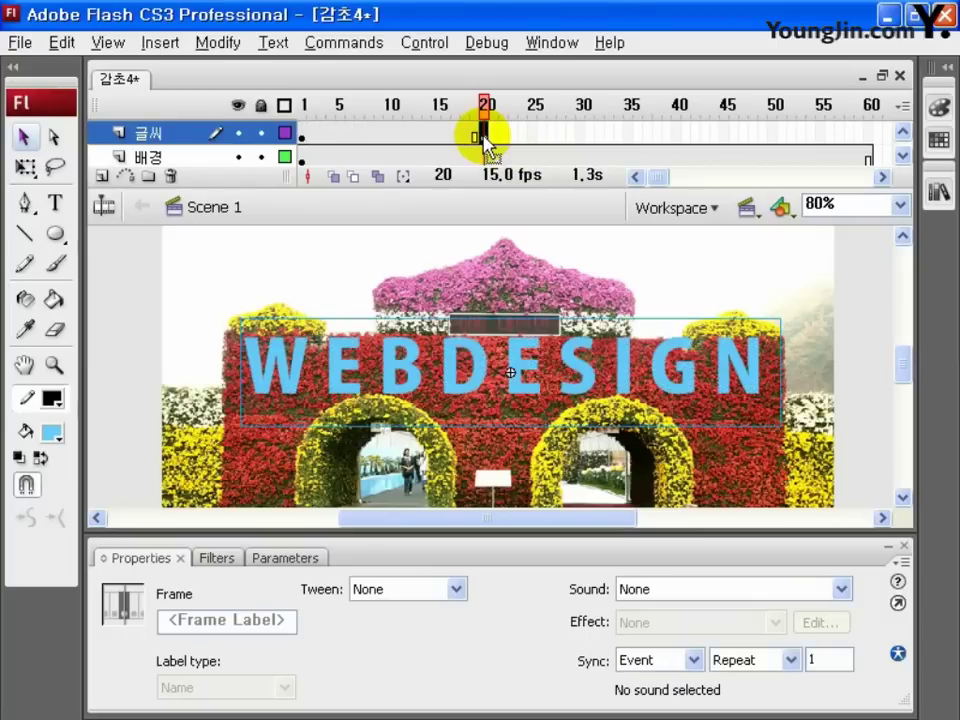
left_click(512, 378)
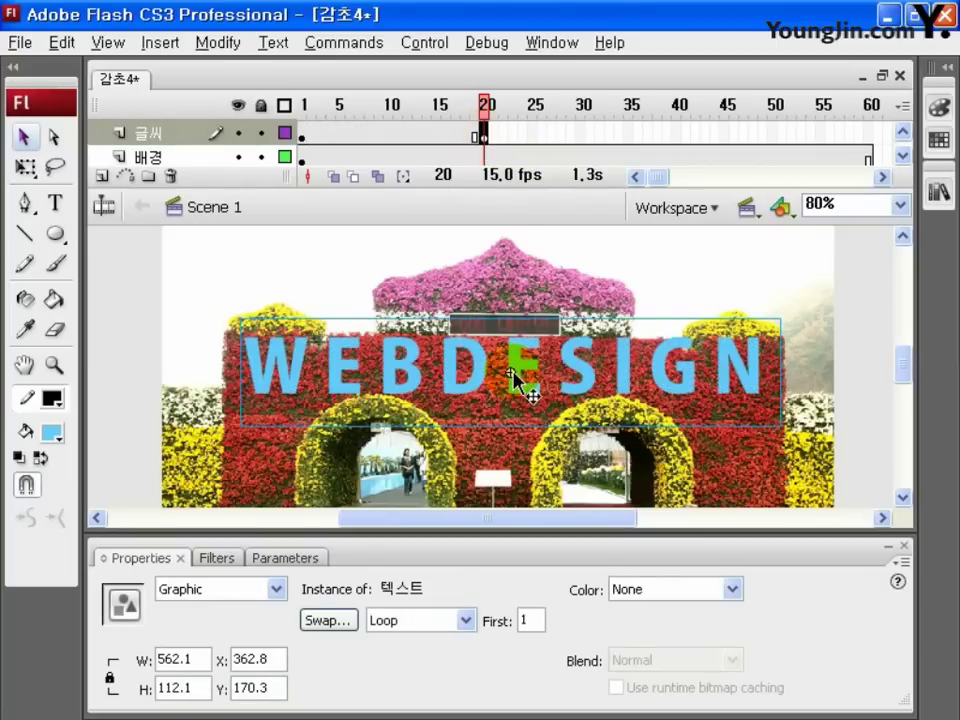
scroll(529, 339, "up", 3)
left_click_drag(565, 489, 561, 258)
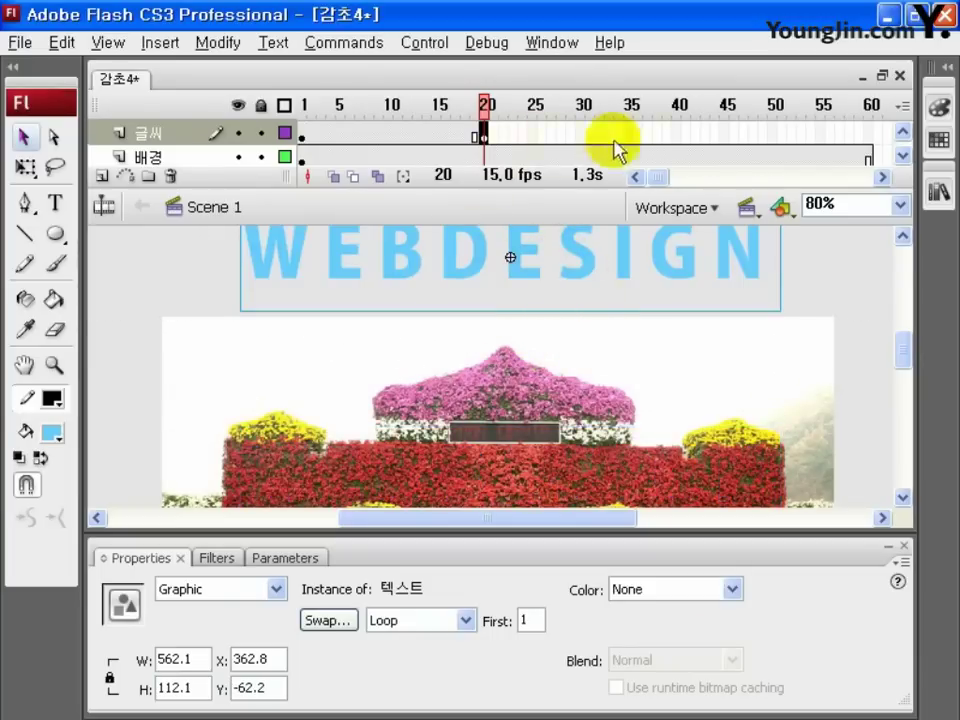
Insert a keyframe at frame 40 of the 글씨 layer and move the text below the image, to about Y 418.
left_click(680, 133)
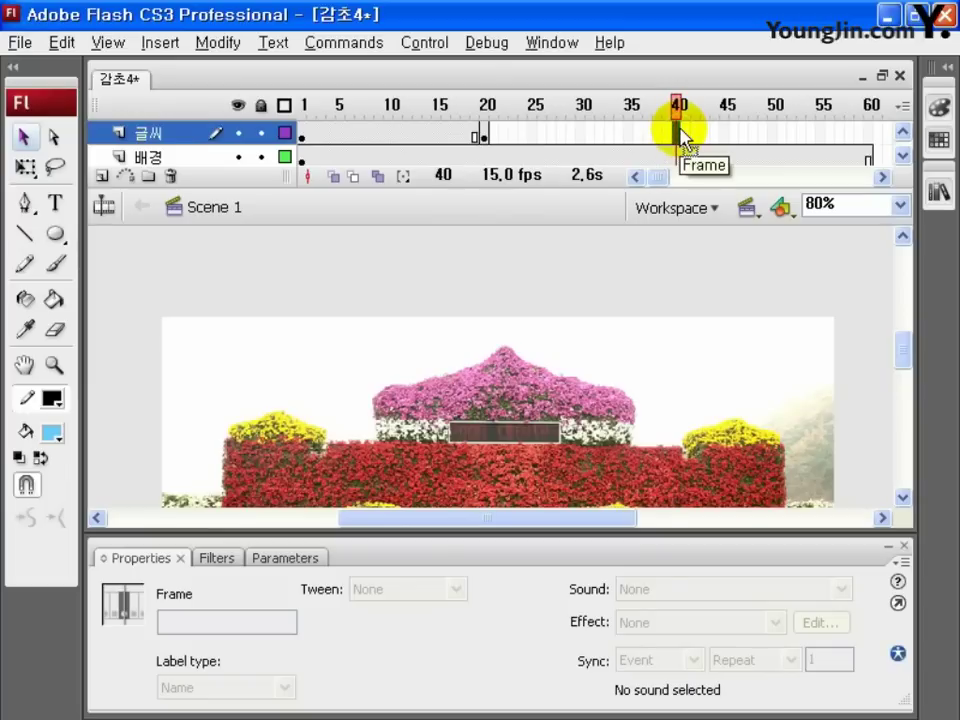
key("F6")
left_click(680, 270)
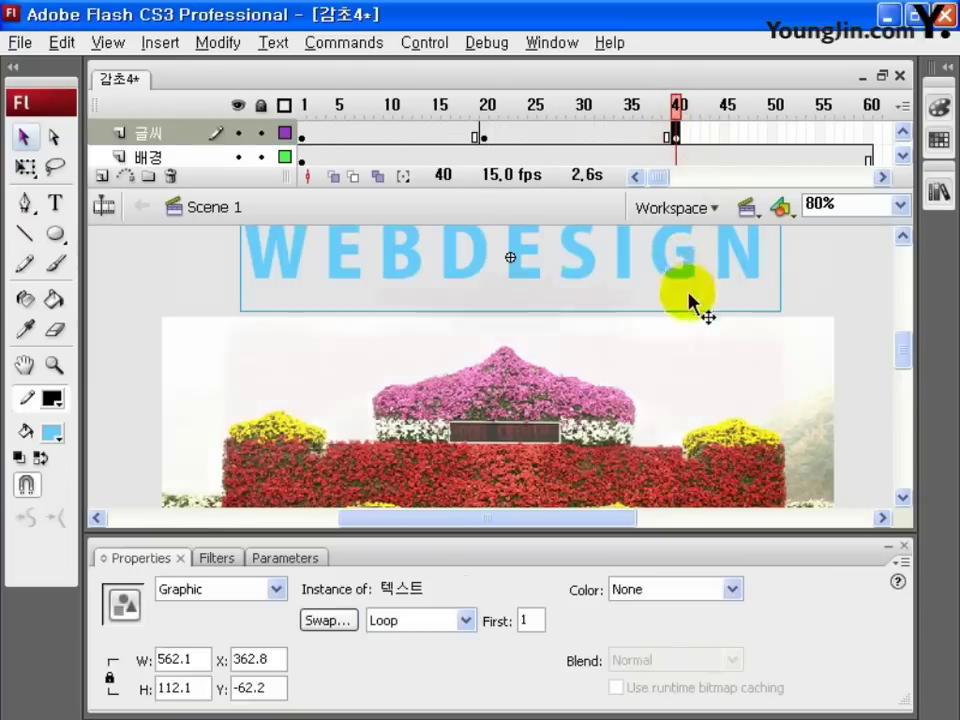
left_click_drag(673, 270, 677, 420)
left_click_drag(679, 246, 681, 439)
scroll(695, 400, "up", 5)
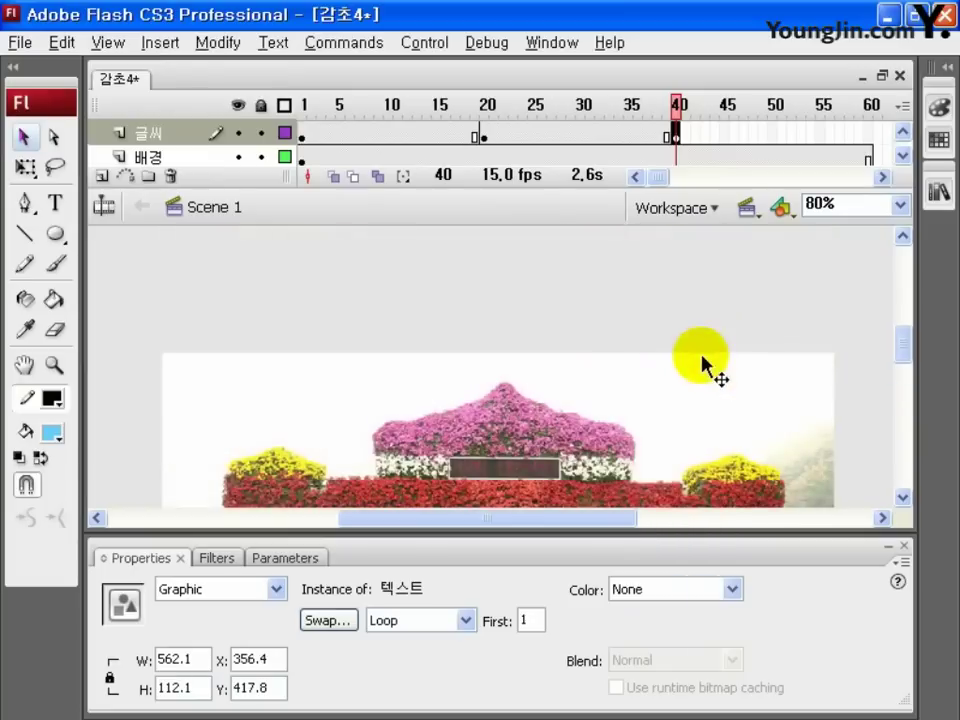
Insert a keyframe at frame 60 of the 글씨 layer and move the text back over the flower wall, to about Y 185.
left_click(869, 132)
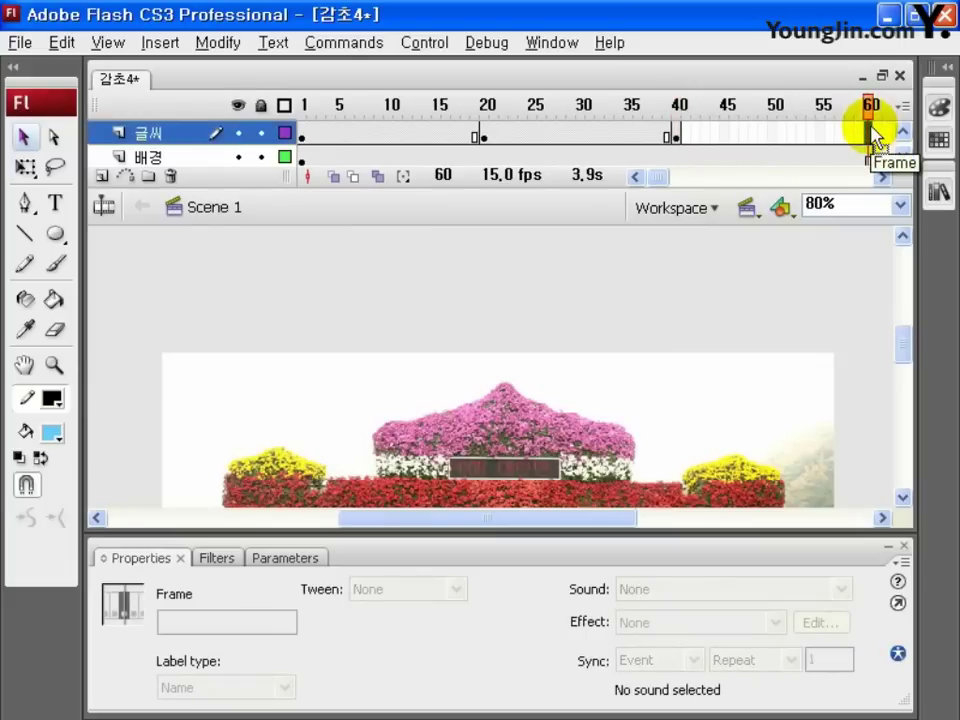
key("F6")
scroll(791, 321, "down", 3)
left_click(677, 321)
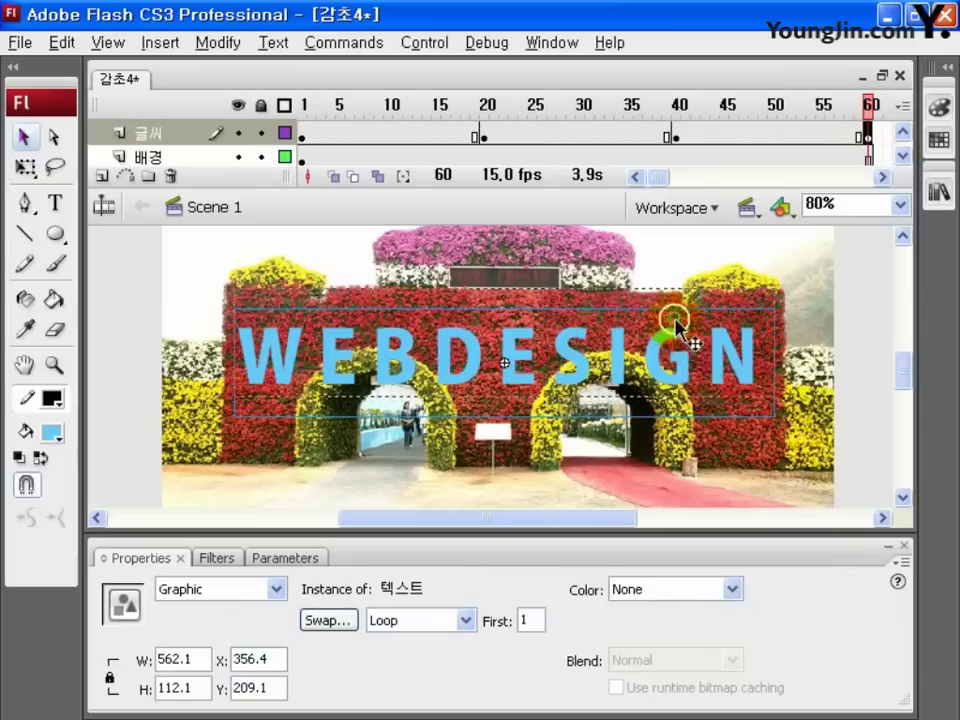
left_click_drag(677, 321, 784, 270)
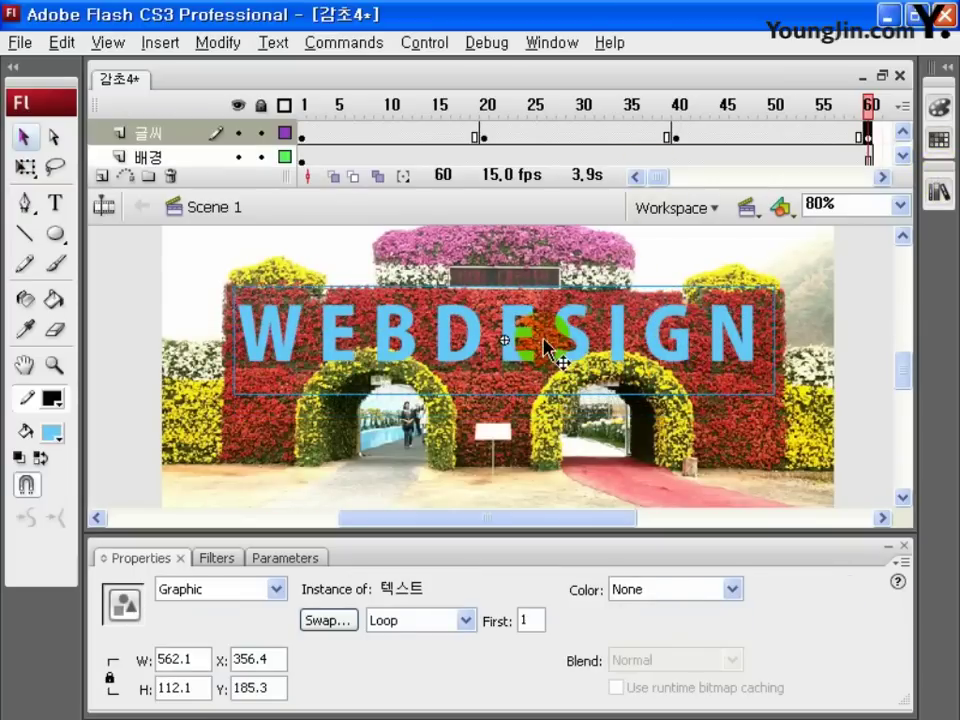
Create motion tweens on the 글씨 layer between the keyframes at frames 1, 20, 40 and 60.
left_click(343, 135)
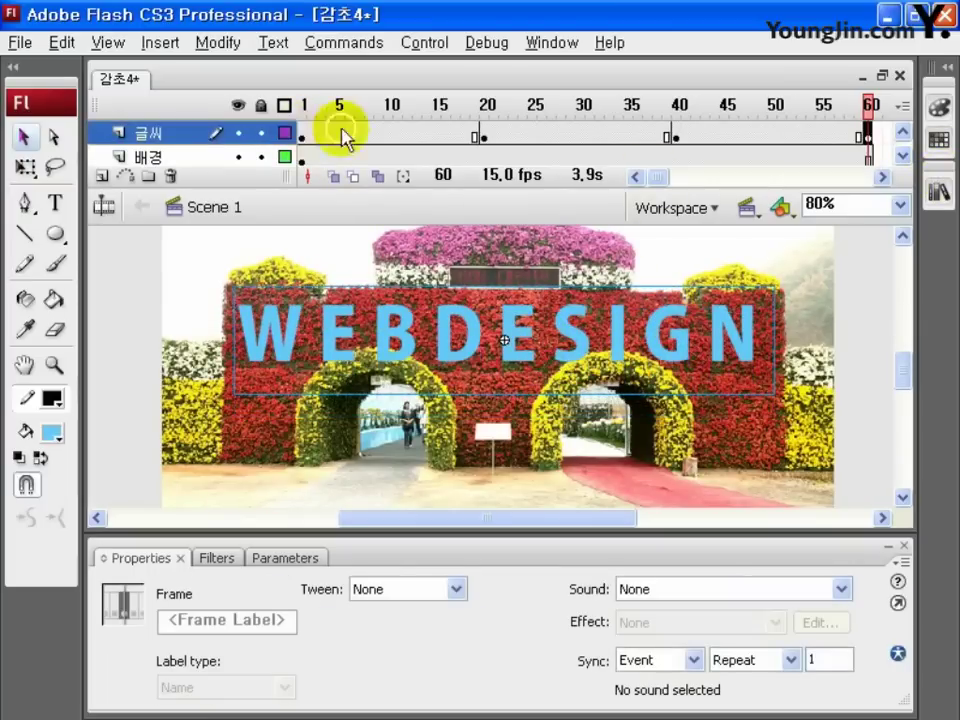
left_click(476, 136)
right_click(388, 135)
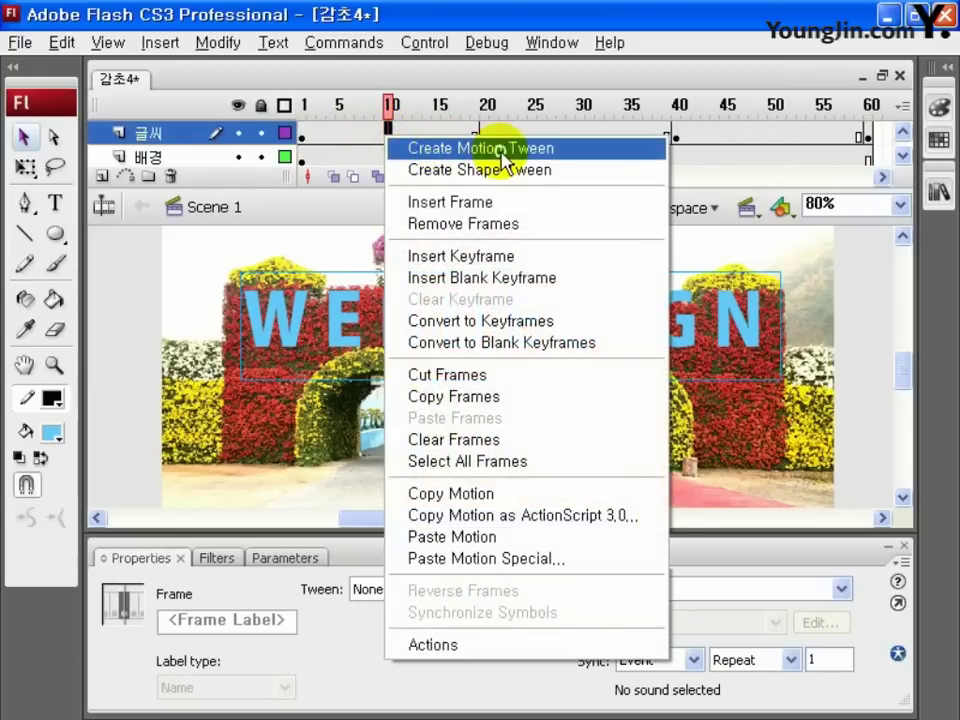
left_click(503, 150)
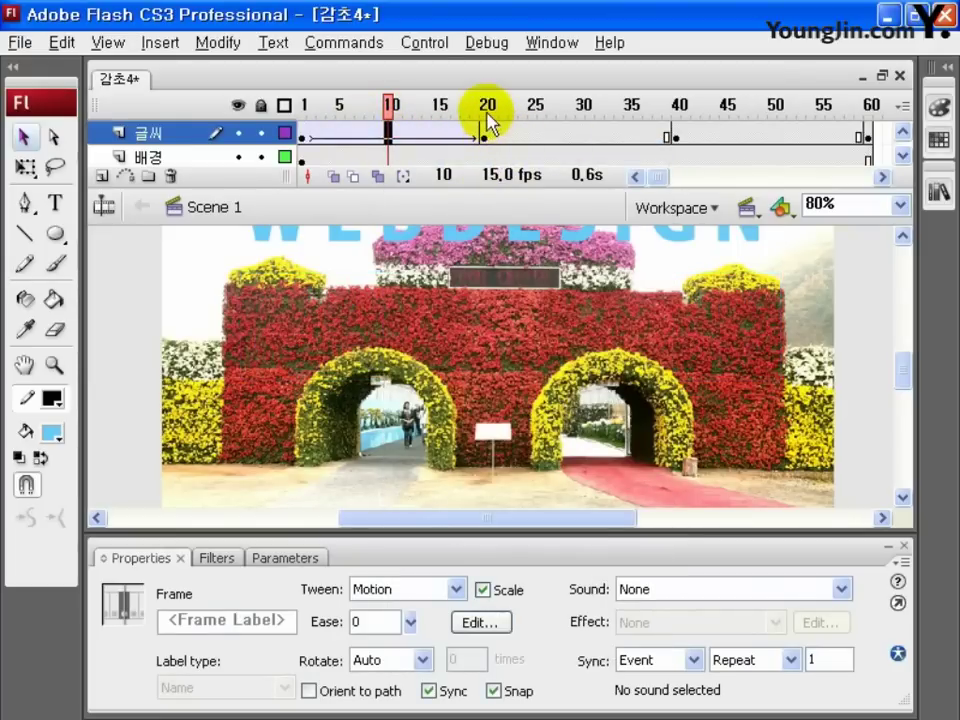
left_click(598, 136)
right_click(601, 137)
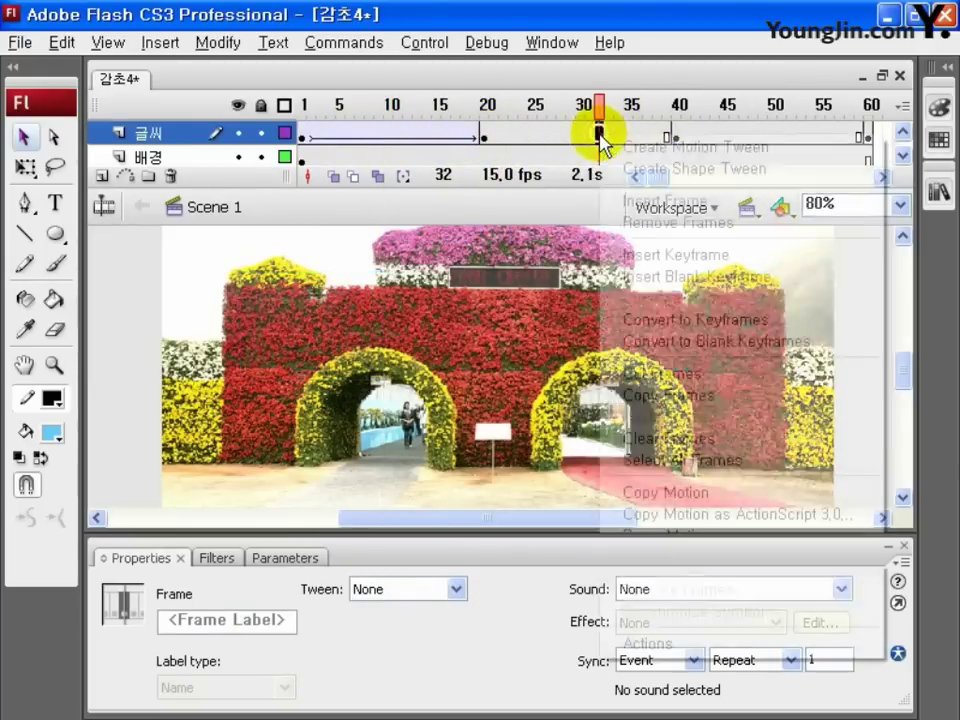
left_click(639, 148)
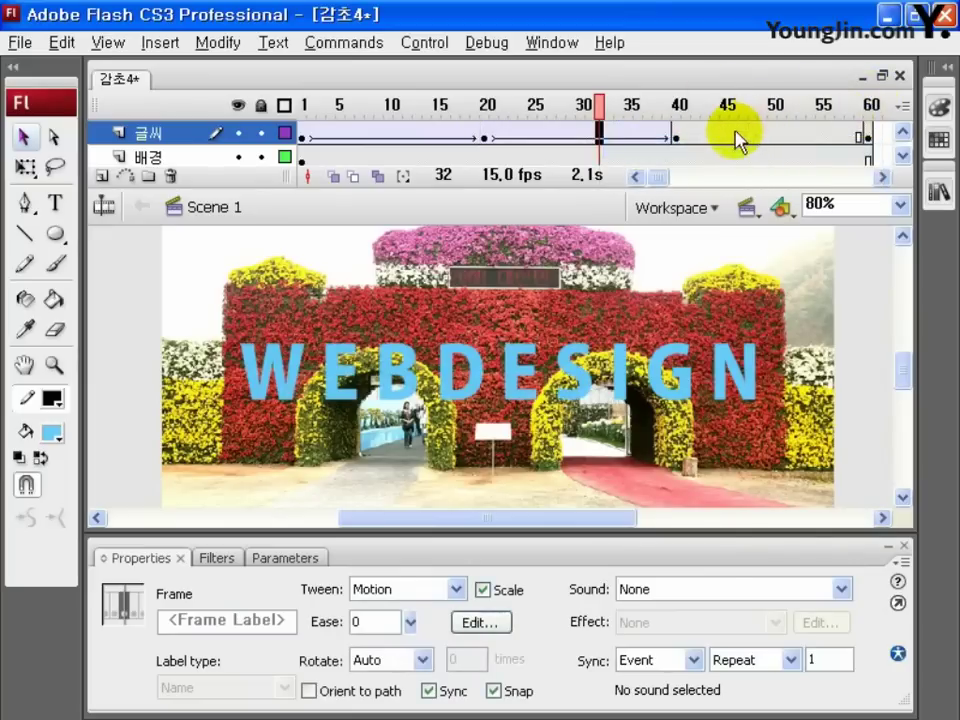
right_click(736, 138)
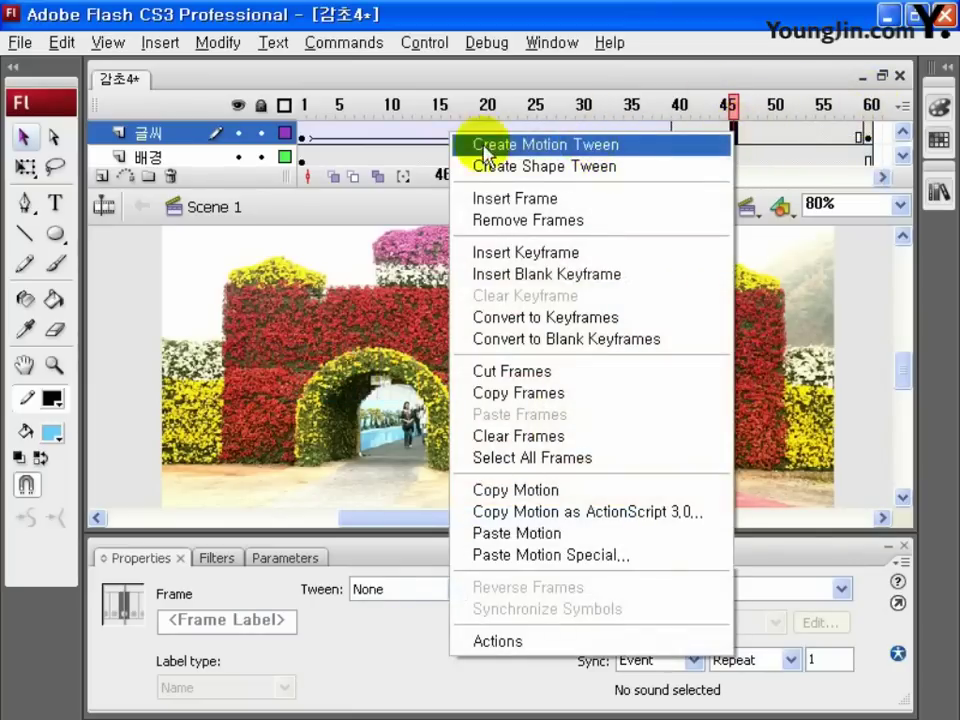
left_click(570, 145)
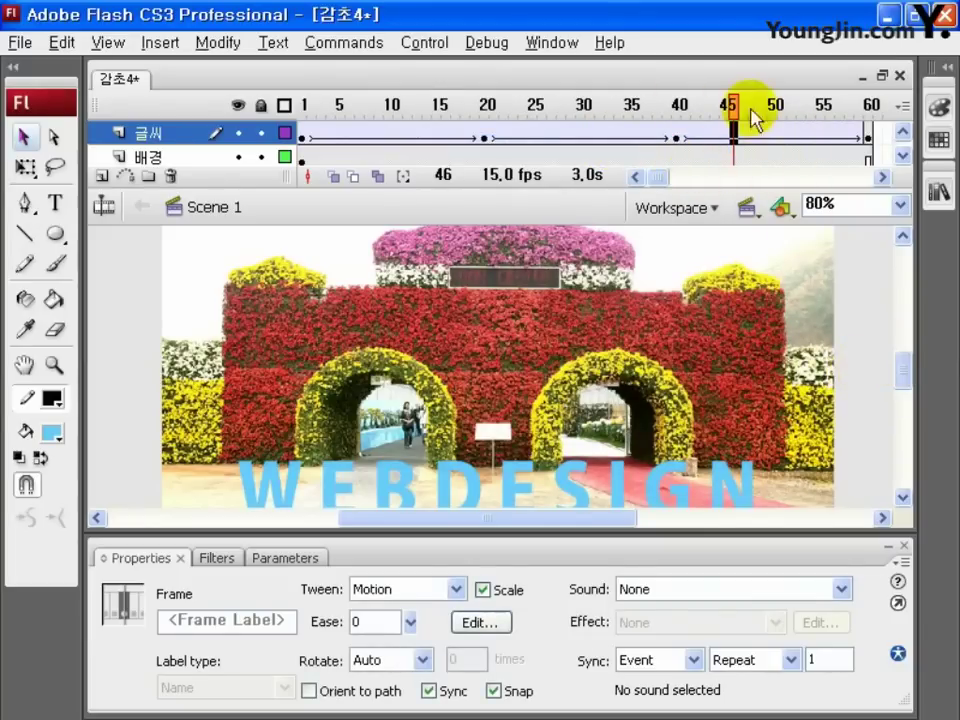
Turn the 글씨 layer into a mask for the 배경 layer.
left_click(165, 130)
right_click(160, 132)
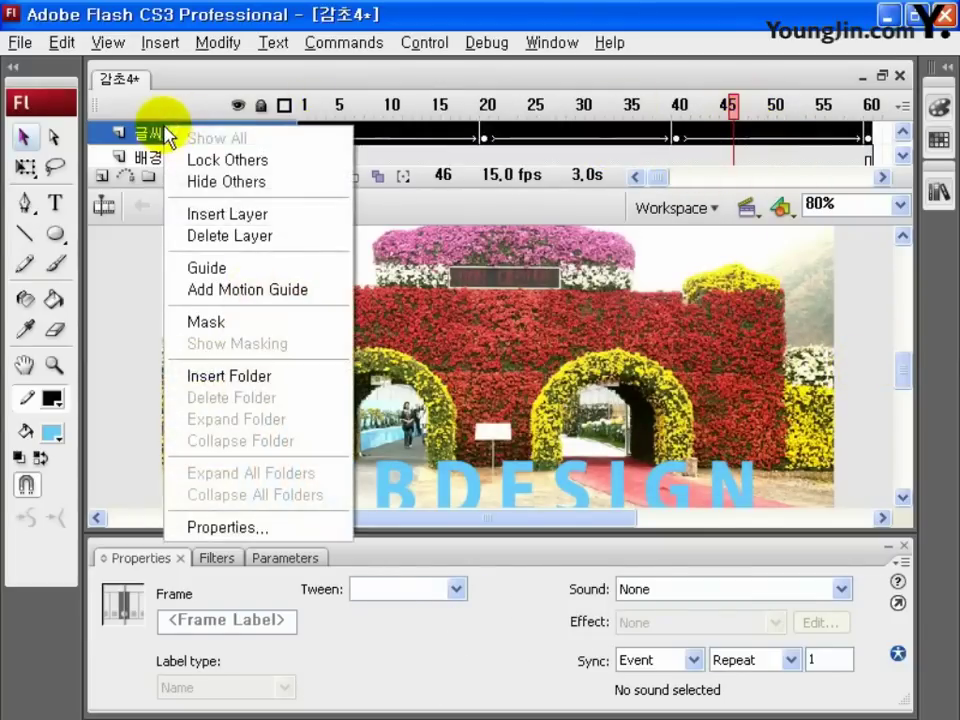
left_click(216, 321)
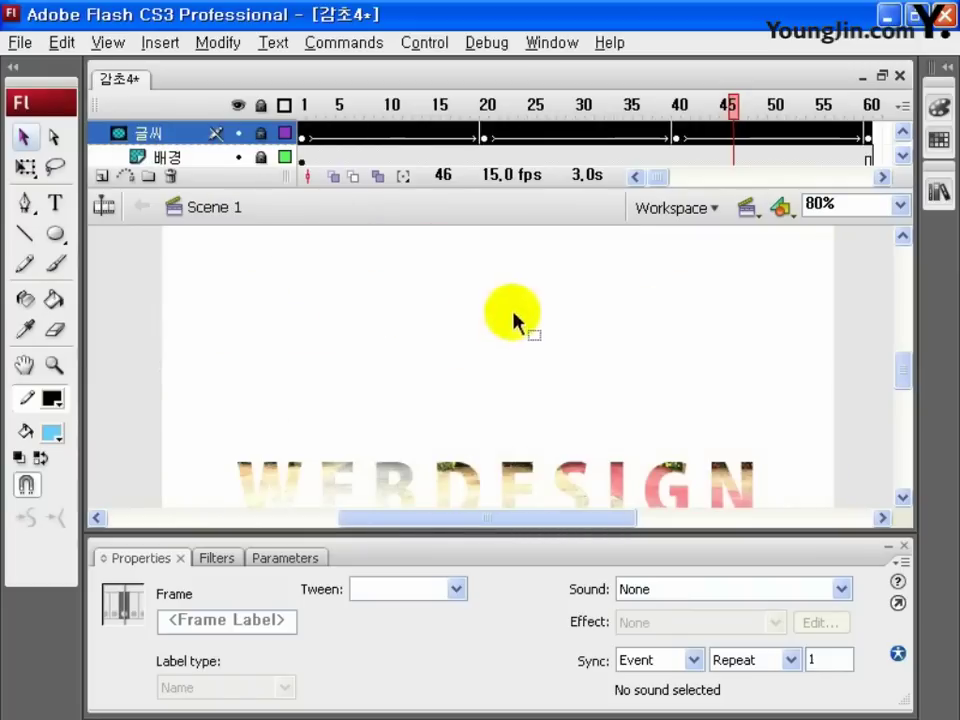
Check the masked WEBDESIGN text up to frame 60 and test the movie.
left_click(894, 370)
scroll(880, 350, "down", 3)
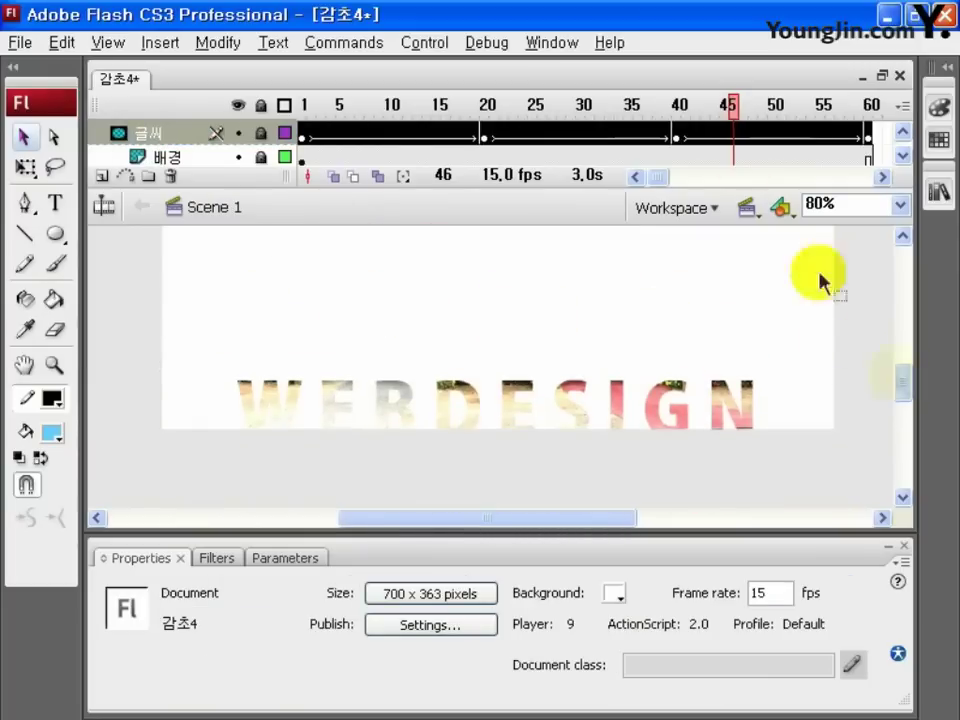
left_click_drag(739, 107, 870, 104)
left_click(898, 385)
left_click_drag(898, 385, 898, 375)
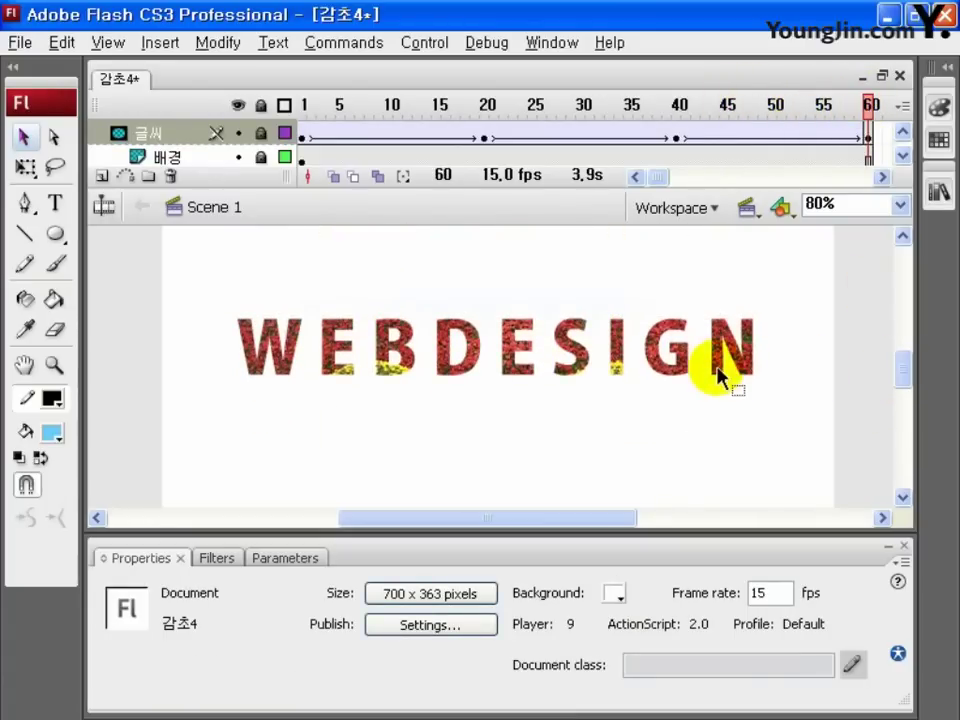
key("ctrl+Return")
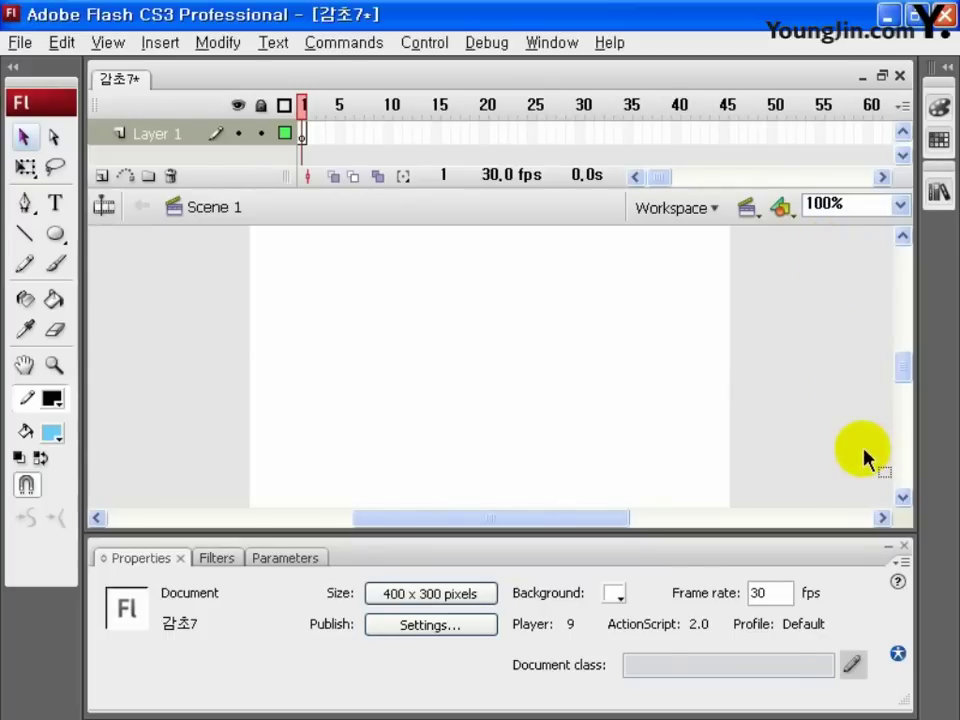
Watch the finished Distribute to Layers example movie for the 감초7 document and close it.
key("ctrl+Return")
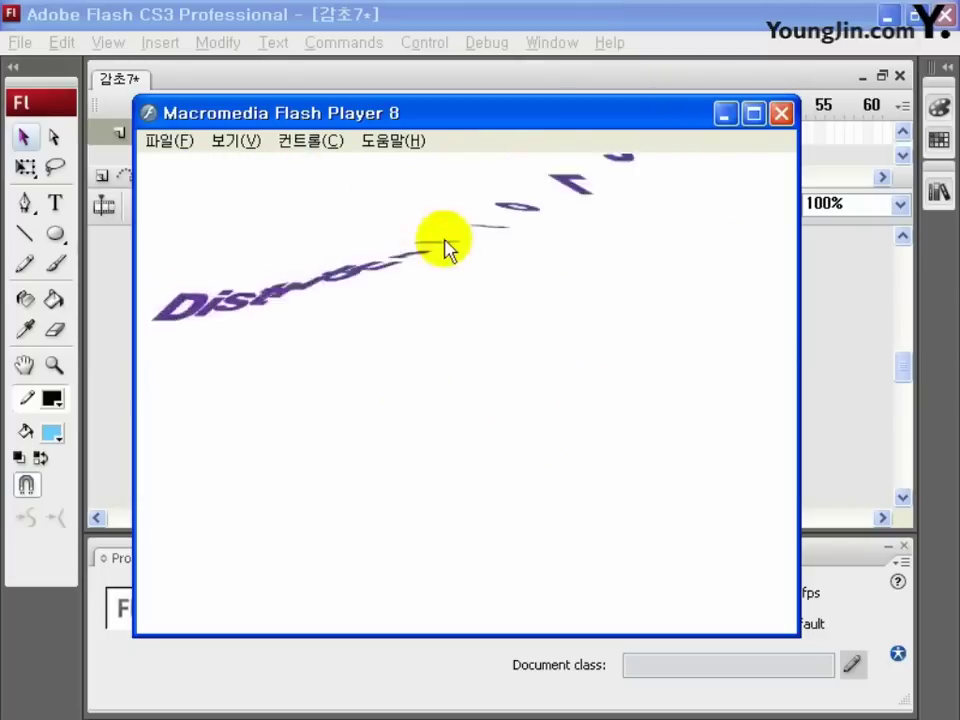
key("ctrl+w")
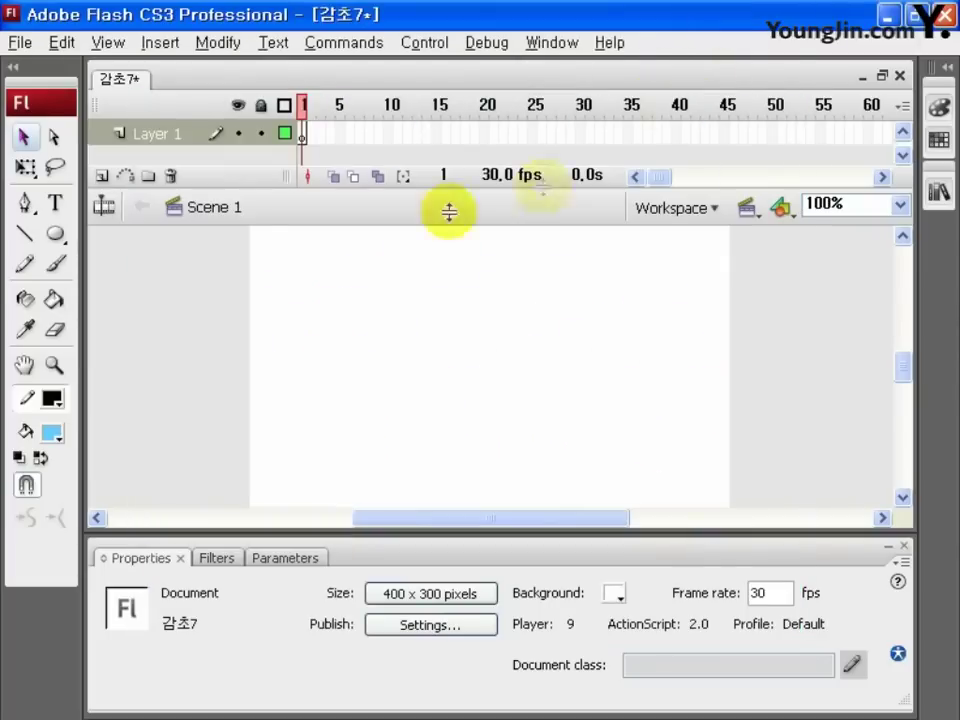
Add the static text "Distribute to Layers" across the middle of the stage in bold Kozuka Gothic Pro H at size 35.
left_click(55, 206)
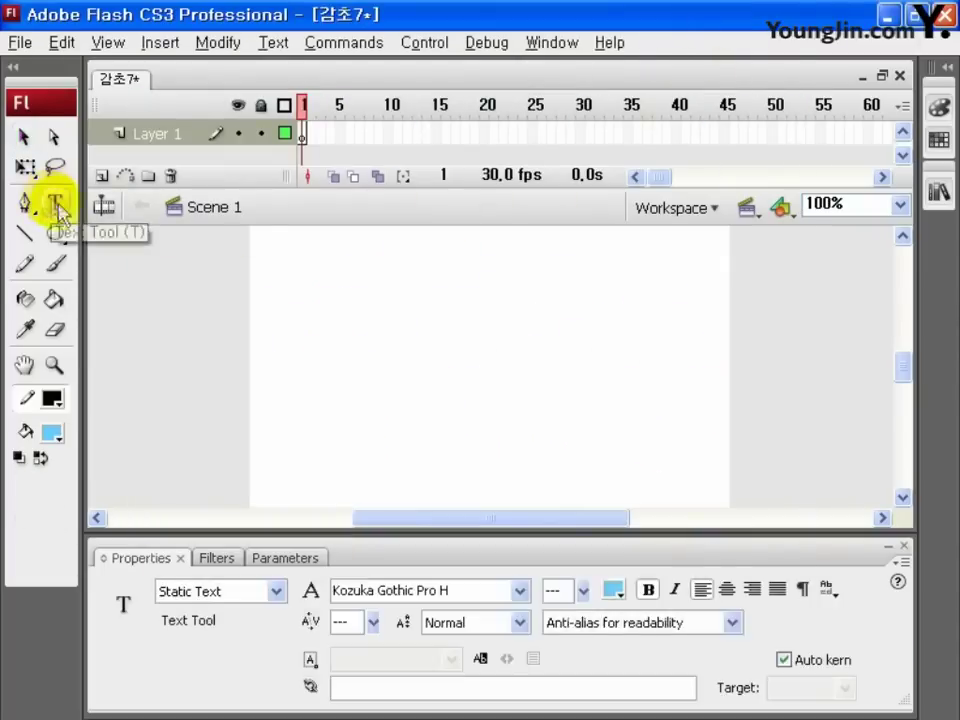
left_click(272, 379)
type("Distribute to Layers")
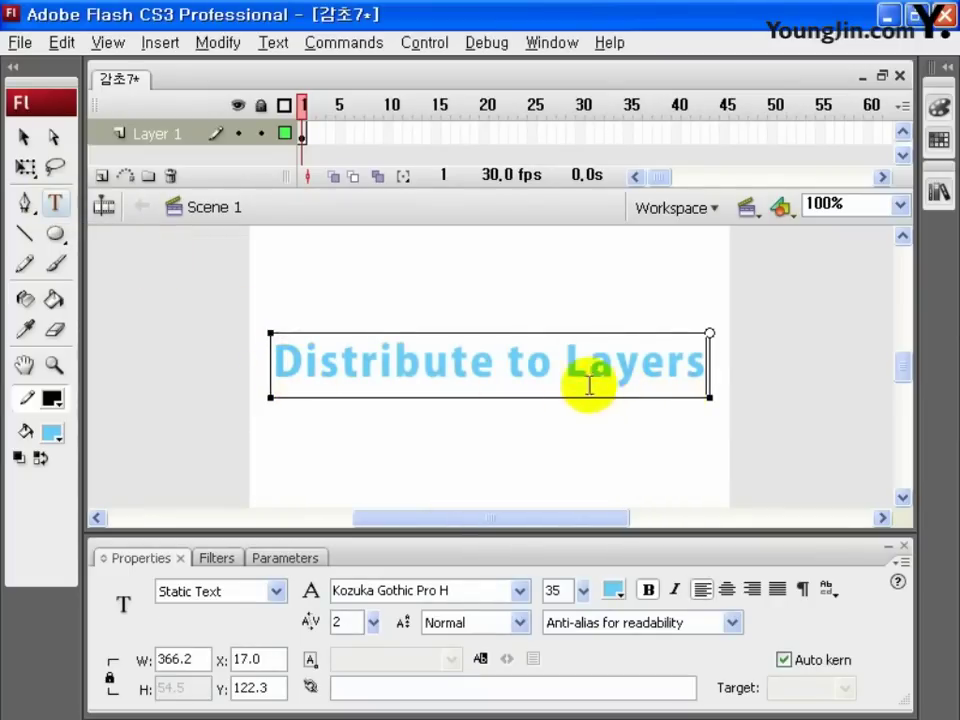
Break the "Distribute to Layers" text apart into single letters and check that they can be selected individually.
left_click(24, 136)
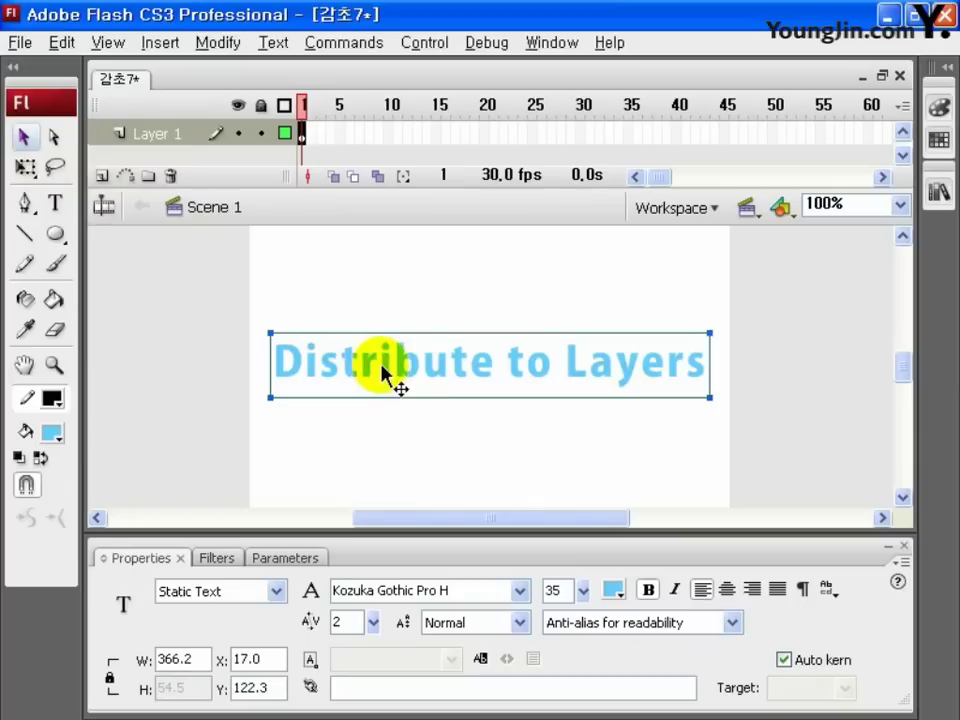
left_click(210, 43)
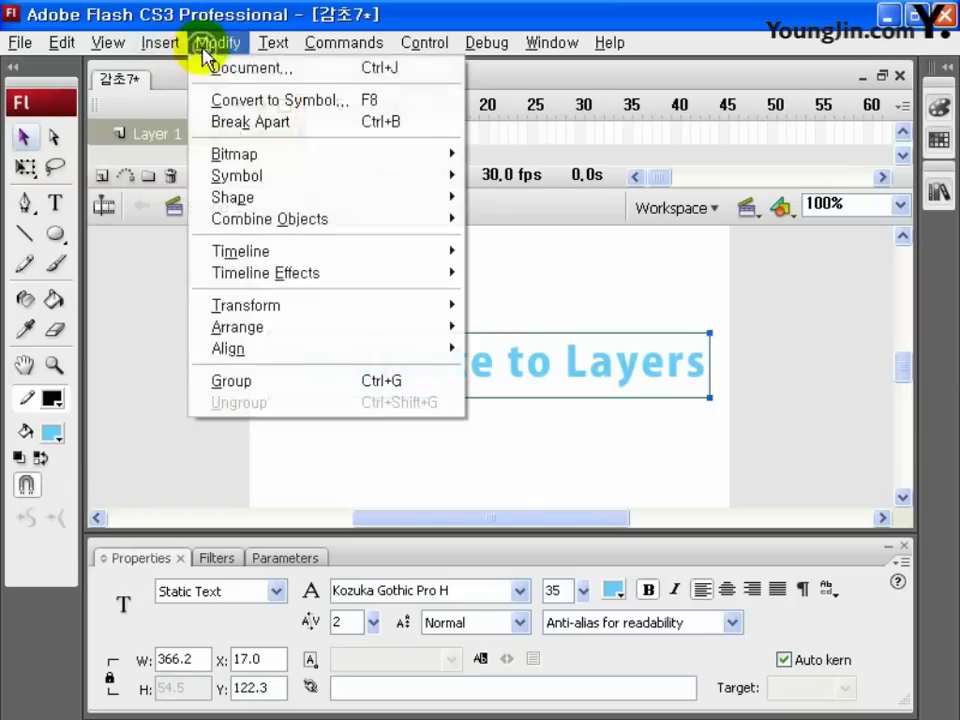
left_click(218, 122)
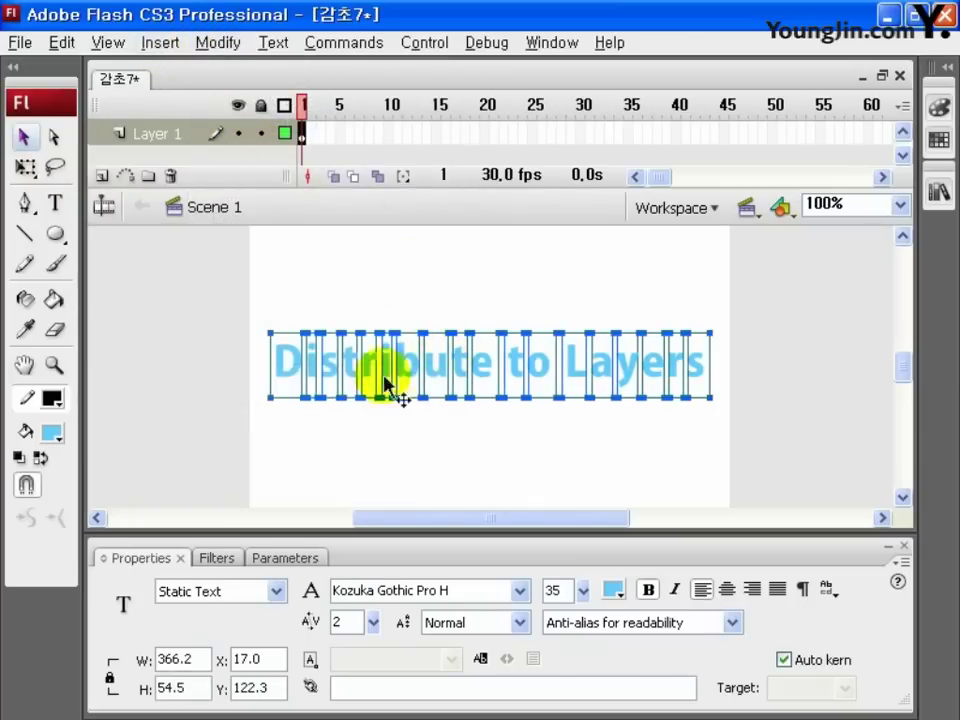
left_click(298, 336)
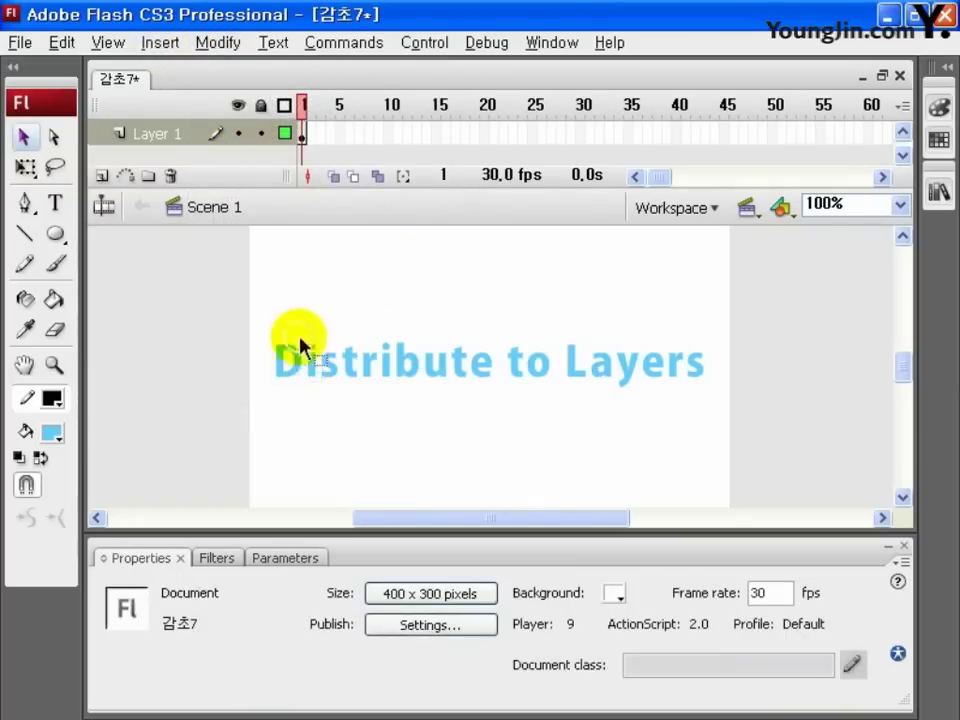
left_click(288, 362)
left_click(313, 364)
left_click(350, 322)
Distribute all the letters of "Distribute to Layers" to separate layers and enlarge the timeline area to show more of them.
left_click_drag(264, 316, 724, 413)
left_click(216, 42)
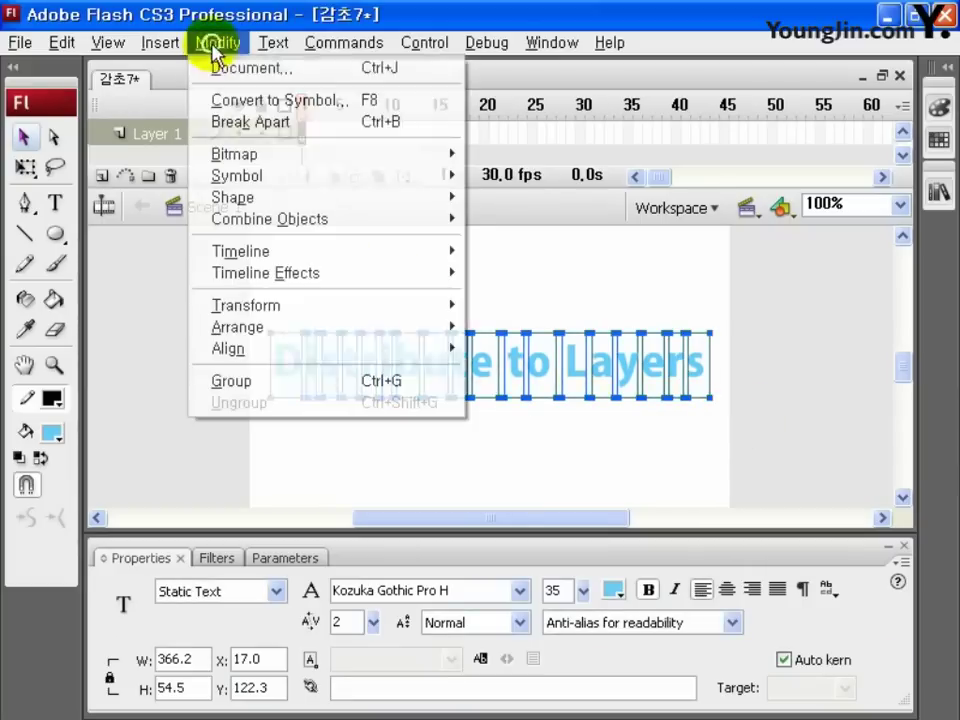
mouse_move(252, 258)
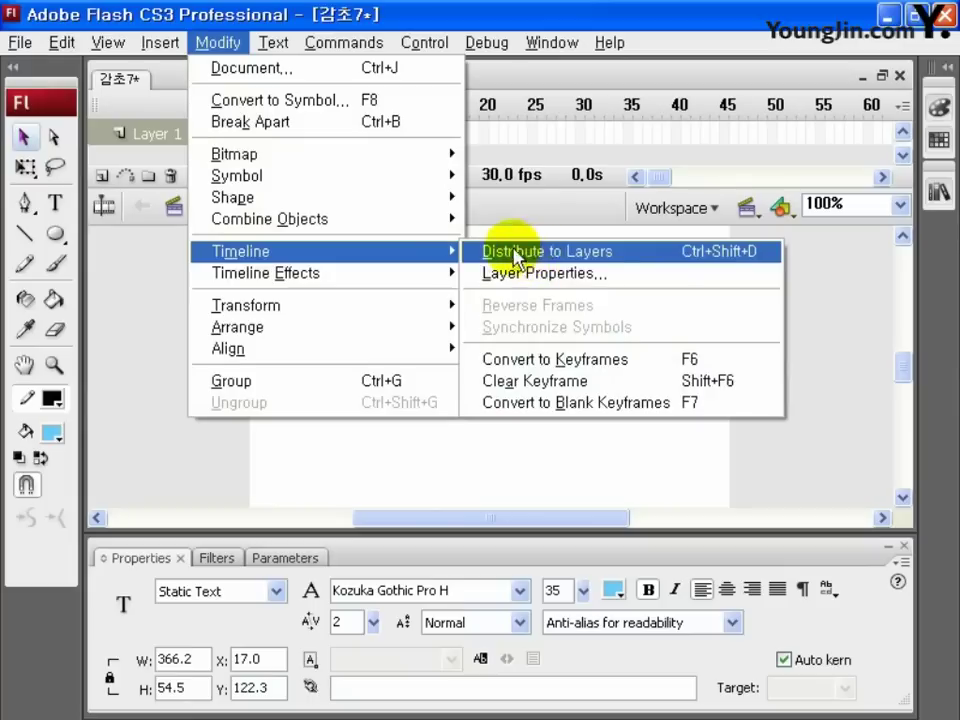
left_click(638, 252)
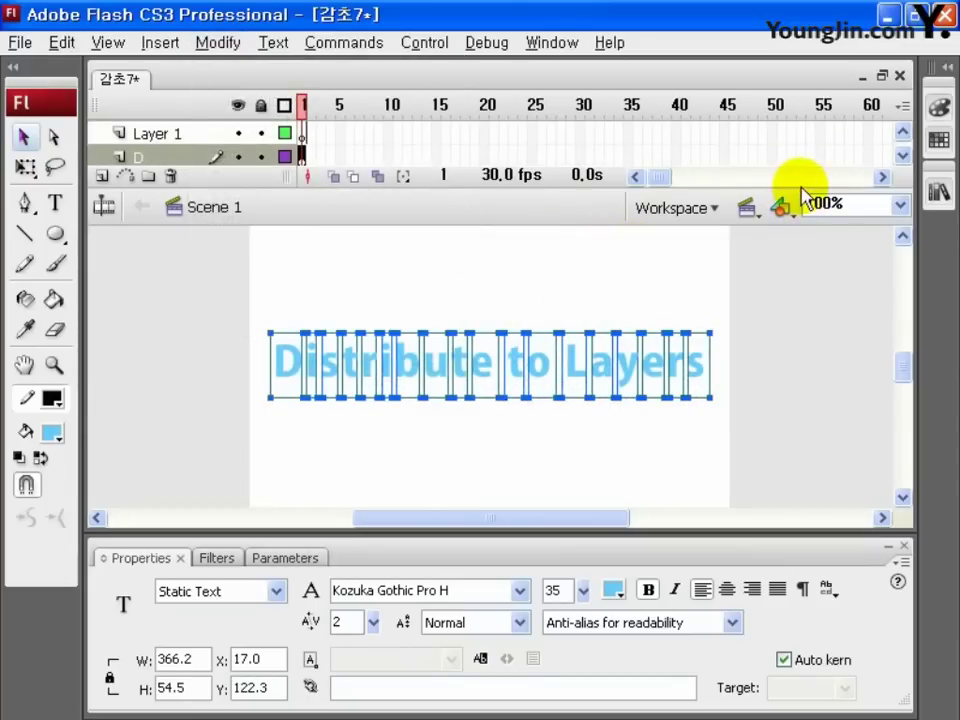
left_click_drag(800, 190, 804, 294)
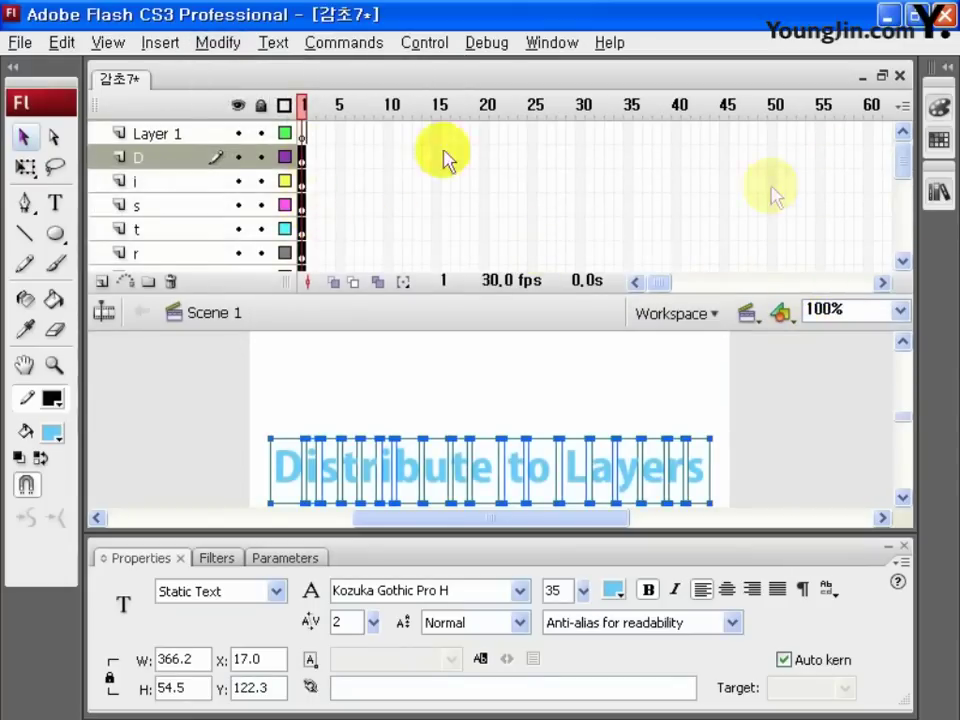
mouse_move(904, 165)
left_mouse_down()
mouse_move(896, 261)
mouse_move(900, 160)
left_mouse_up()
Convert each letter, from the D layer to the final s layer, into its own graphic symbol with the default name.
left_click(150, 157)
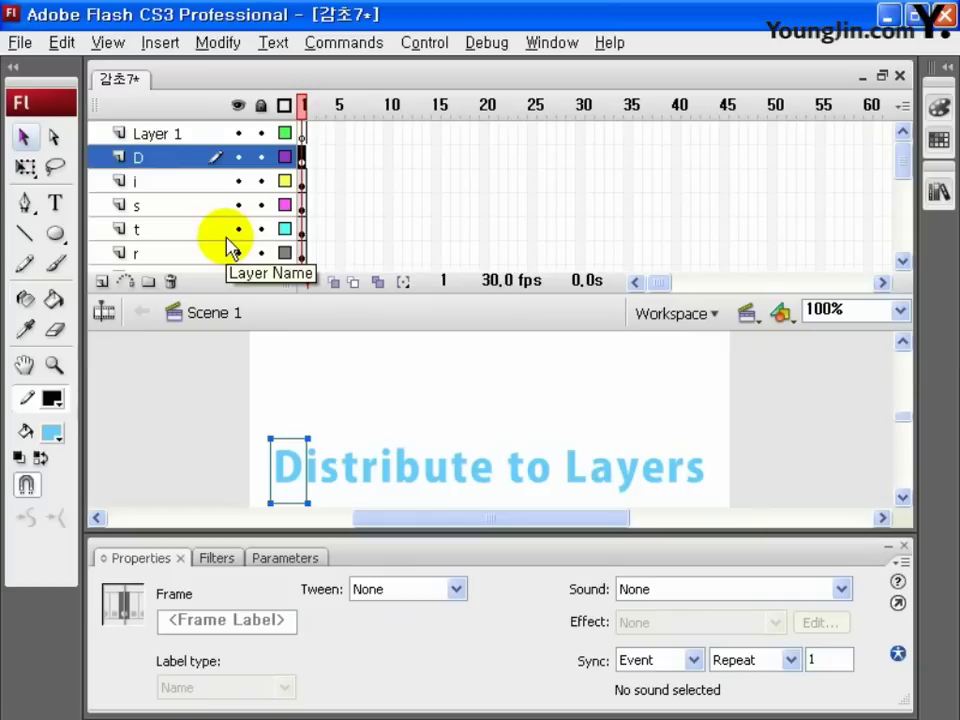
key("F8")
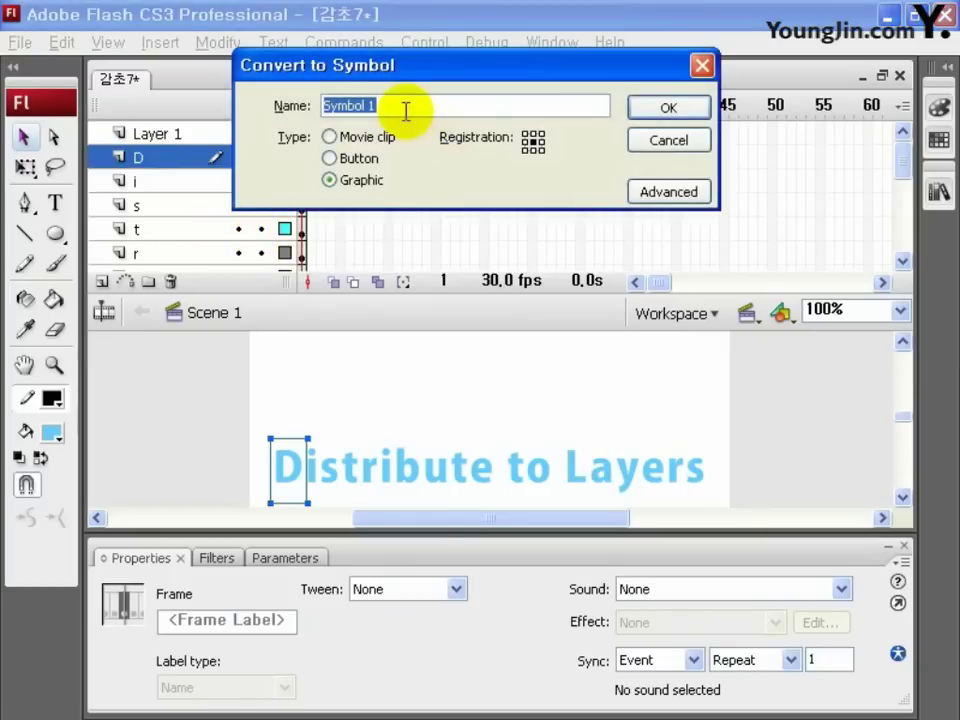
left_click(673, 110)
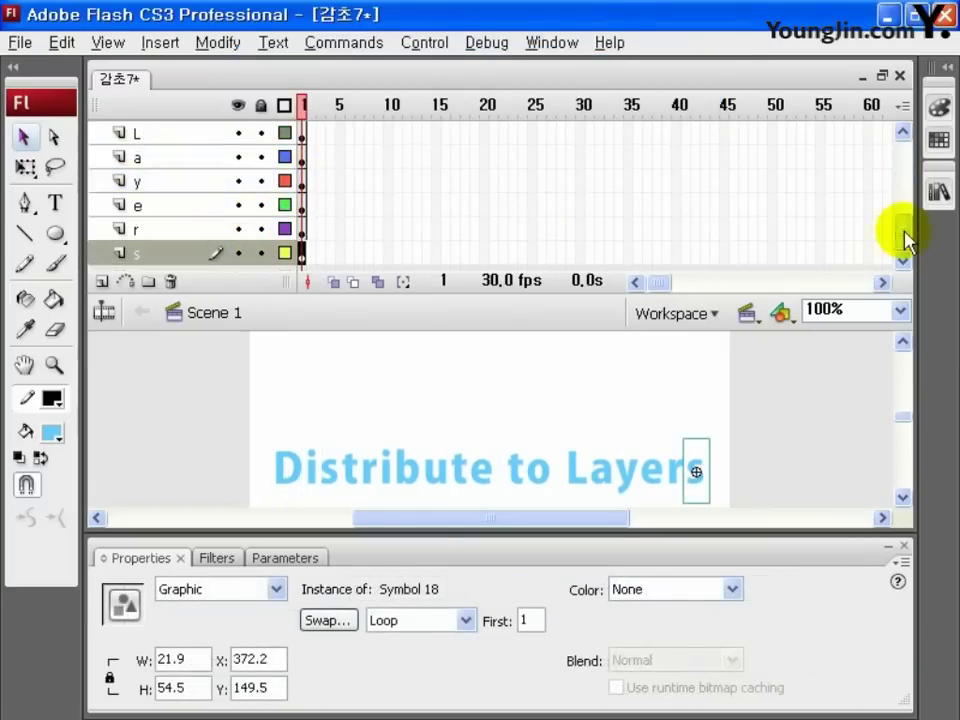
left_click(189, 254)
Move all the letters in frame 1 of the D to s layers straight up above the stage, to about Y -60.
scroll(300, 205, "up", 5)
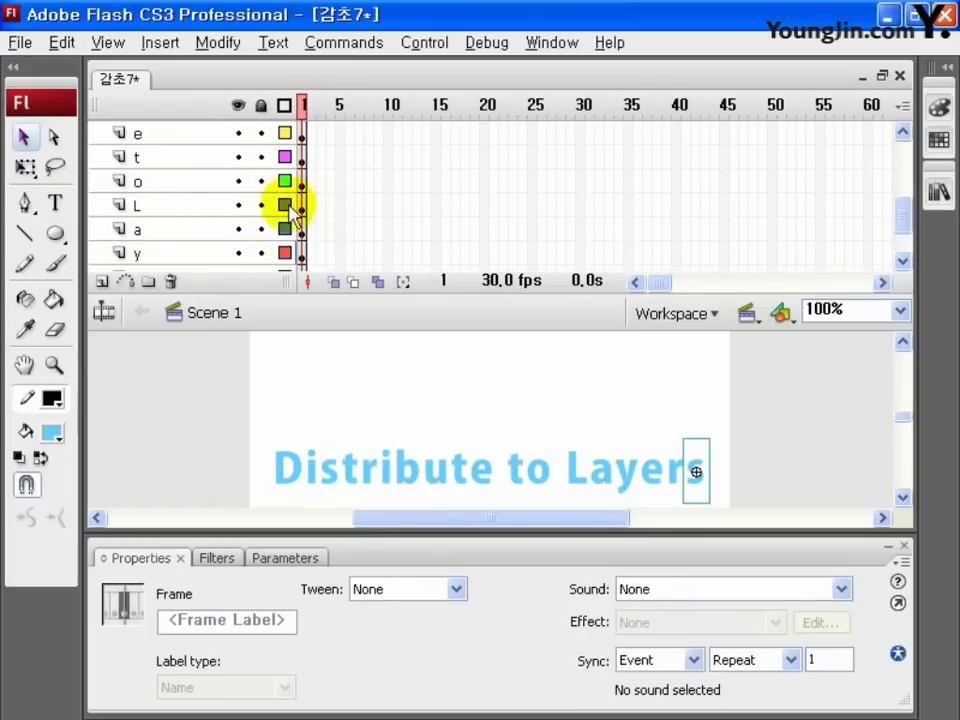
left_click(181, 148)
left_click(172, 157)
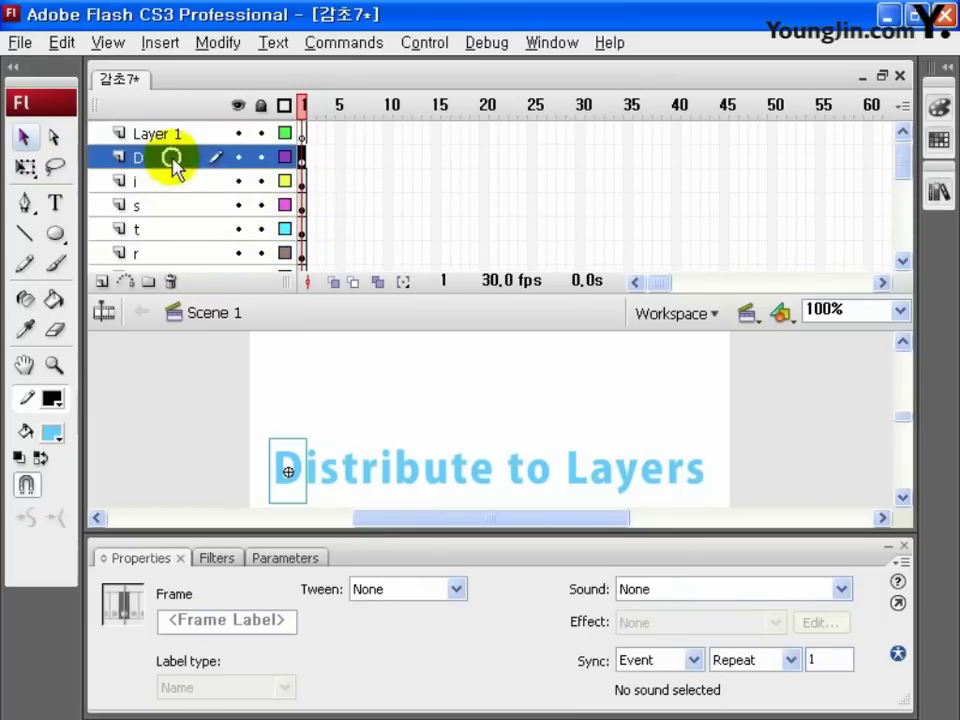
scroll(296, 222, "down", 3)
scroll(298, 245, "down", 4)
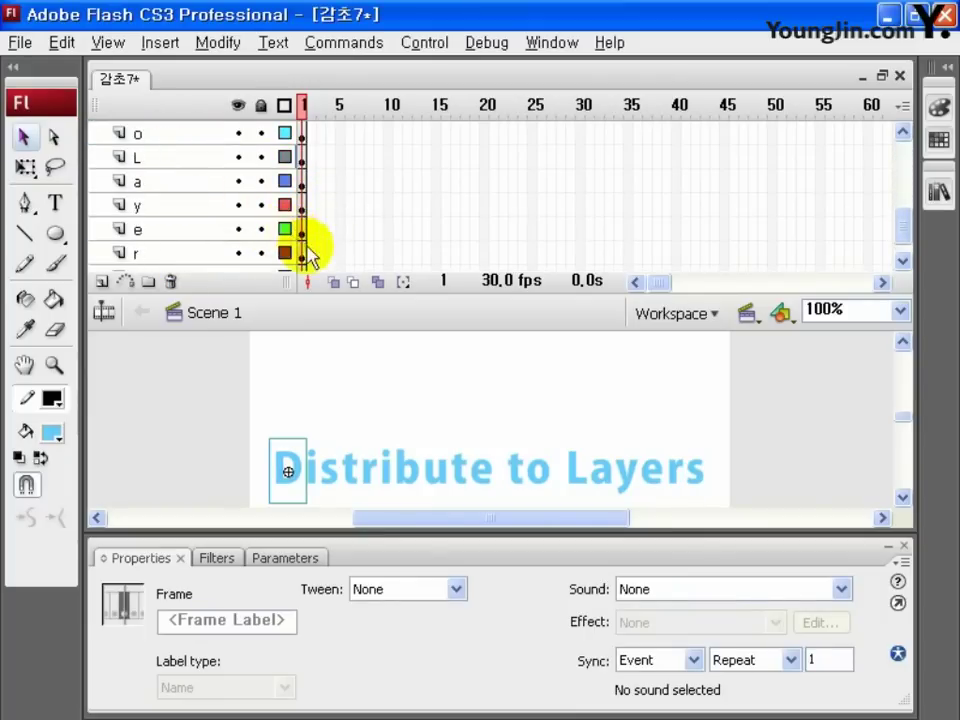
left_click(302, 253, "shift")
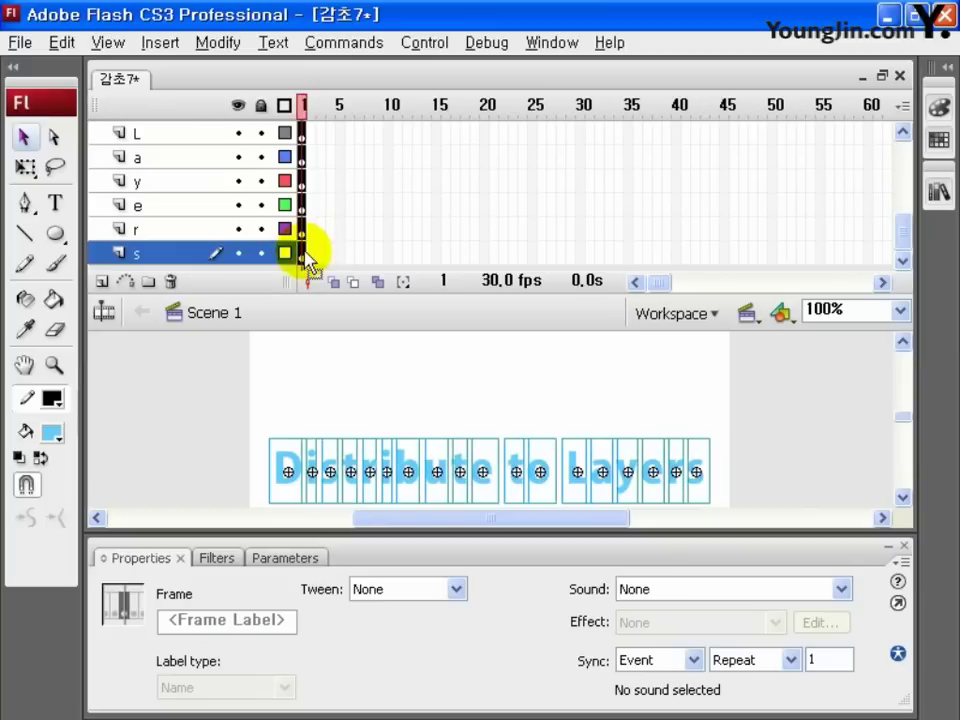
scroll(311, 250, "up", 3)
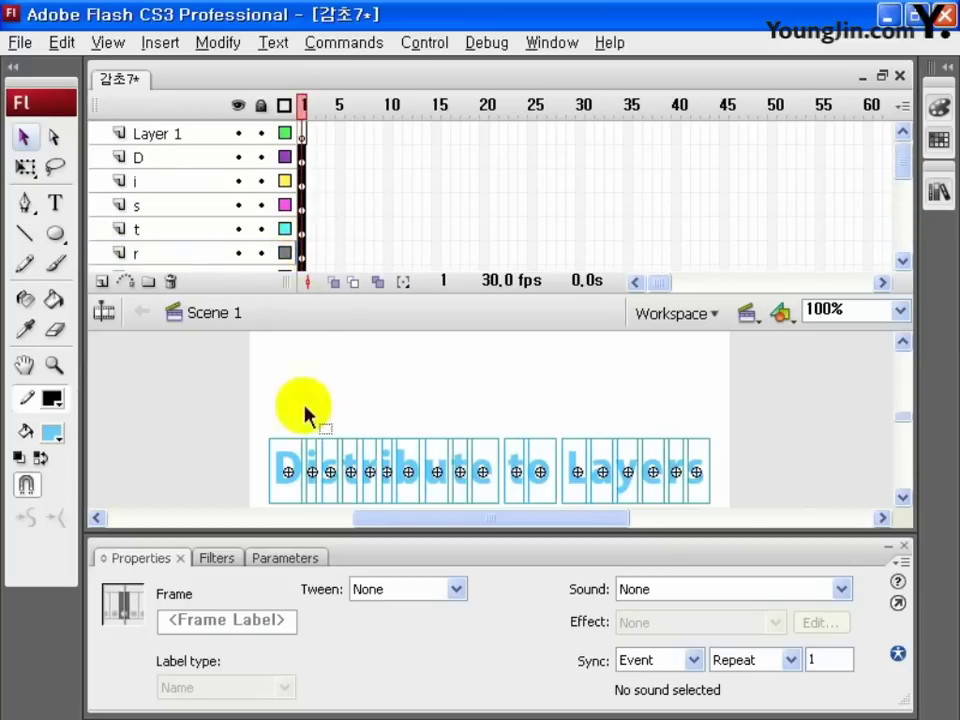
left_click_drag(300, 467, 291, 358)
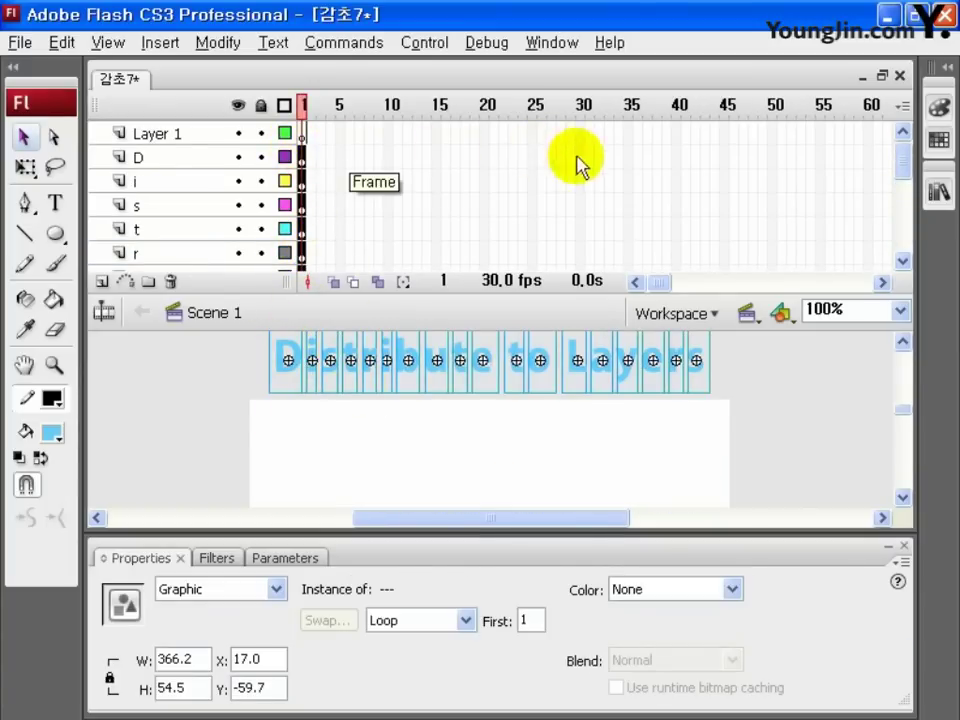
Insert keyframes at frame 40 on all the letter layers and move the letters there back down onto the stage.
left_click(677, 157)
scroll(680, 255, "down", 2)
scroll(680, 255, "down", 3)
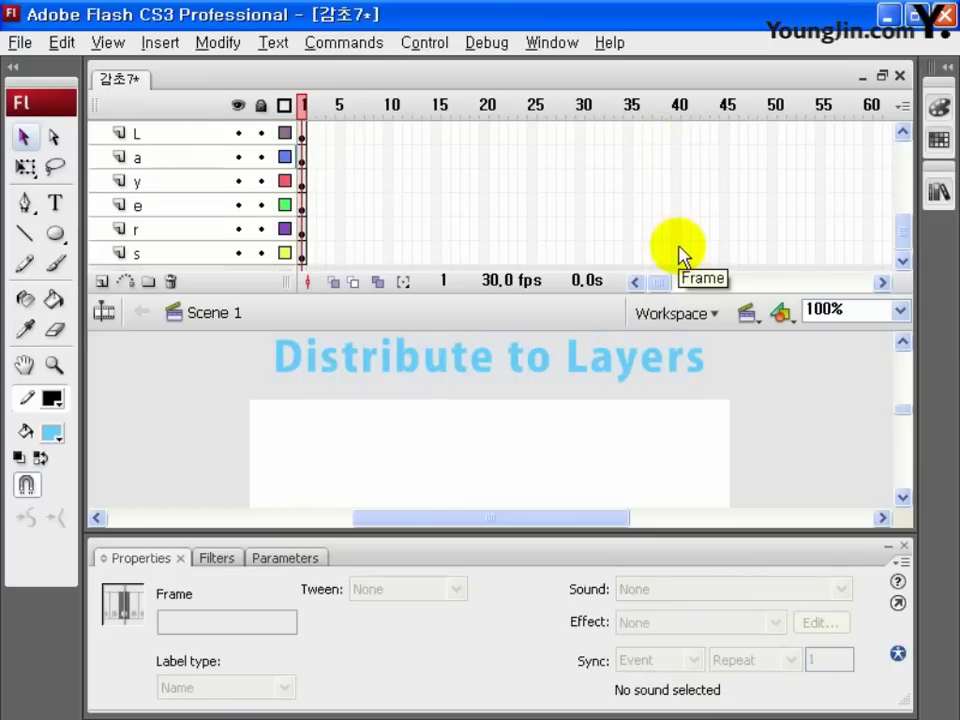
left_click(678, 253, "shift")
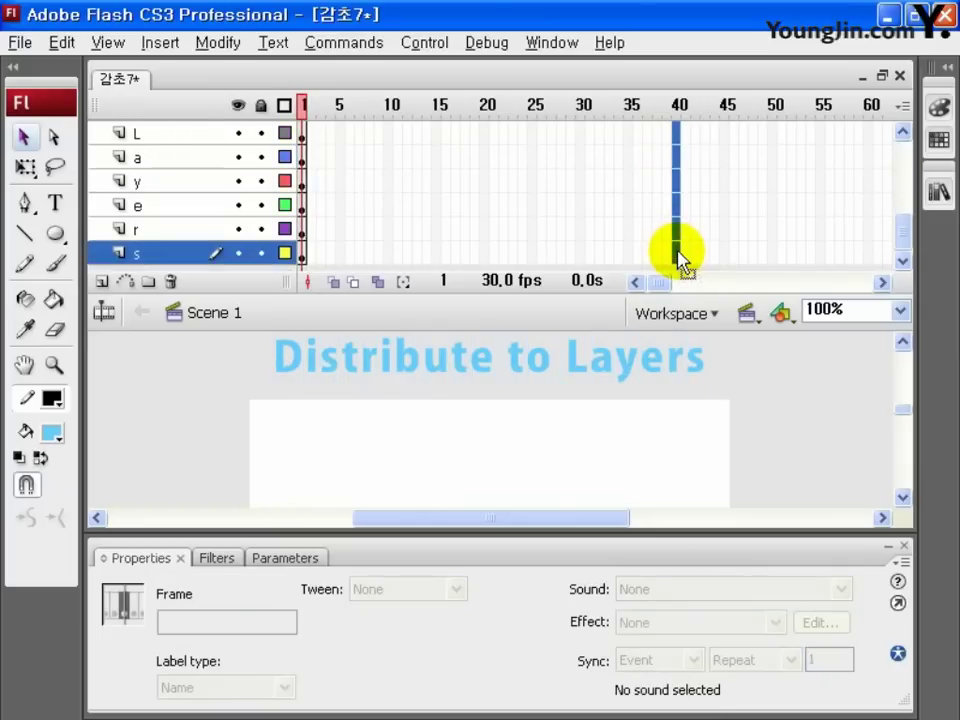
key("F6")
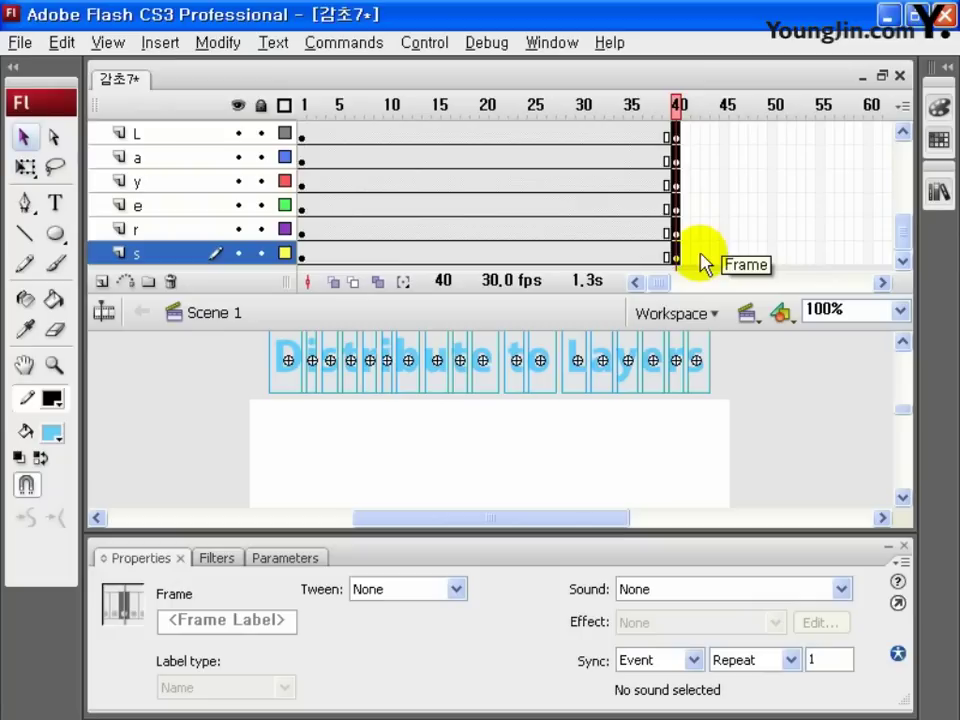
left_click_drag(628, 352, 632, 476)
Flip all the letters above the stage vertically in frame 1.
left_click_drag(306, 133, 306, 159)
scroll(322, 229, "up", 2)
scroll(322, 229, "up", 3)
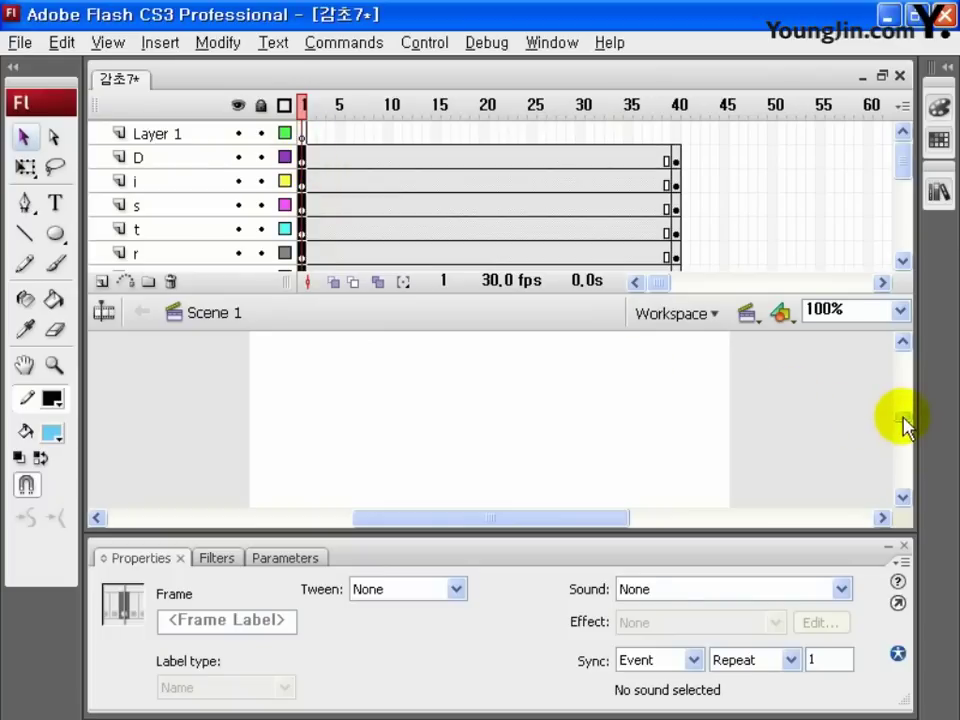
left_click_drag(903, 424, 904, 413)
left_click(217, 42)
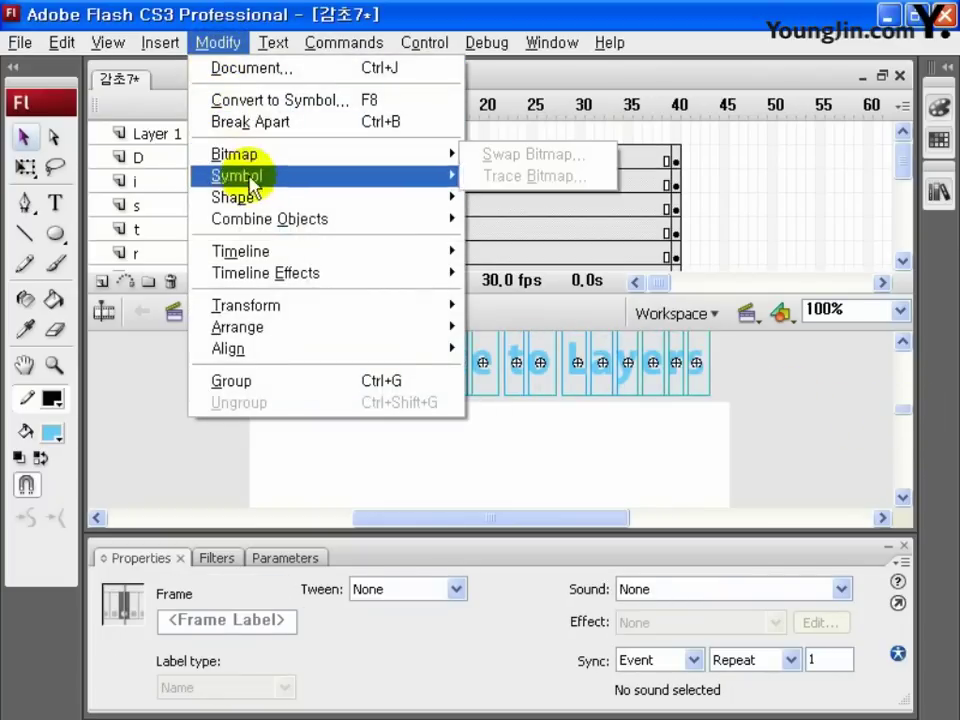
mouse_move(270, 305)
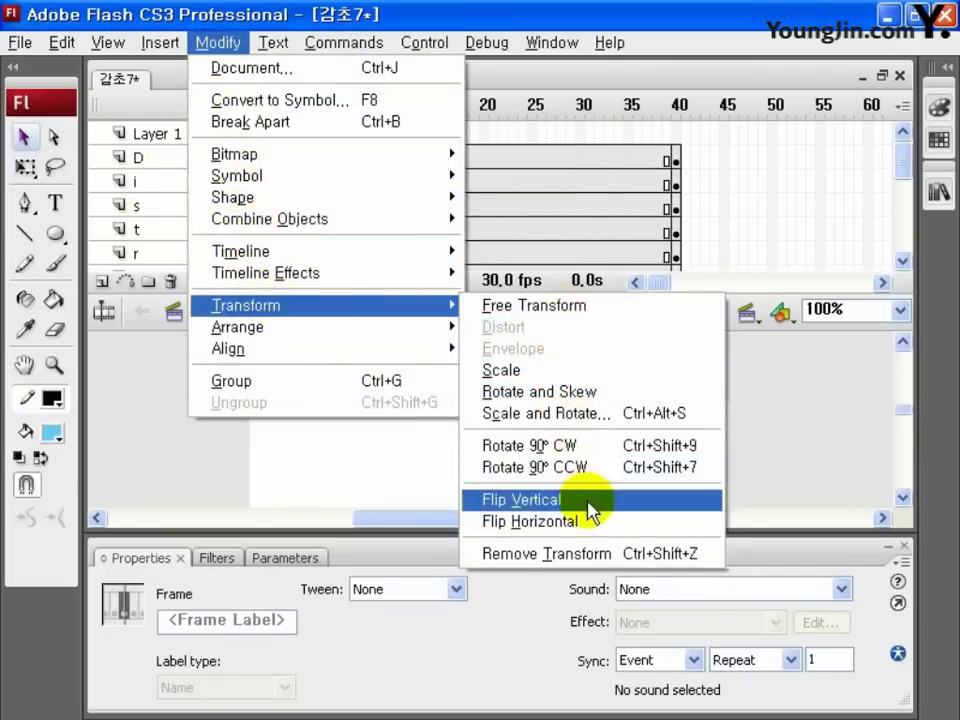
left_click(519, 499)
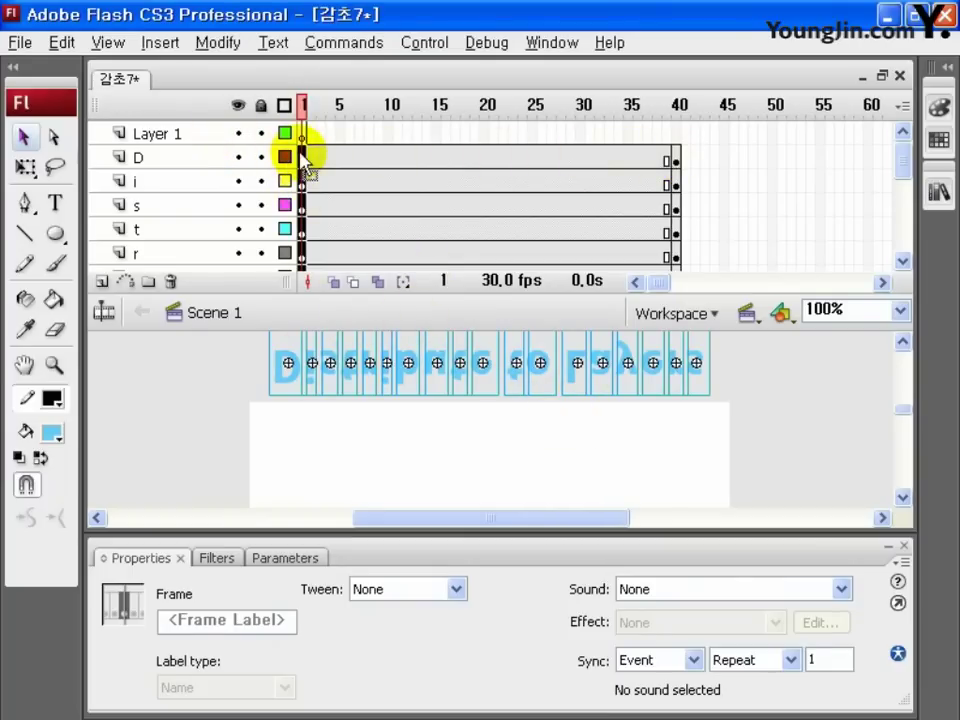
Create motion tweens between frames 1 and 40 on all the letter layers.
left_click(484, 157)
scroll(484, 240, "down", 4)
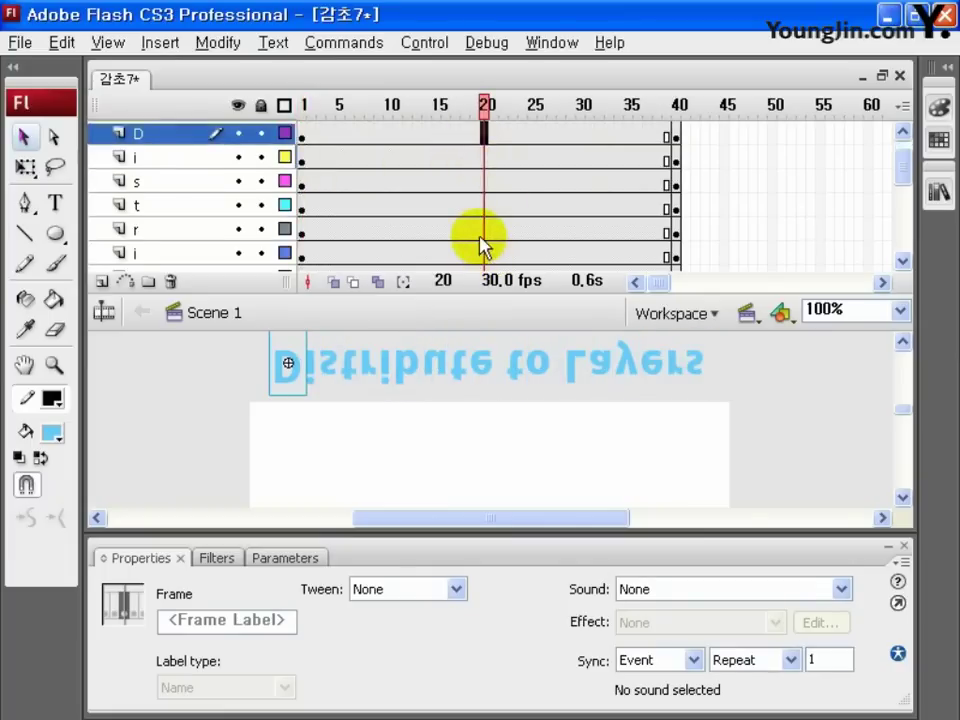
scroll(480, 240, "down", 1)
left_click(486, 255, "shift")
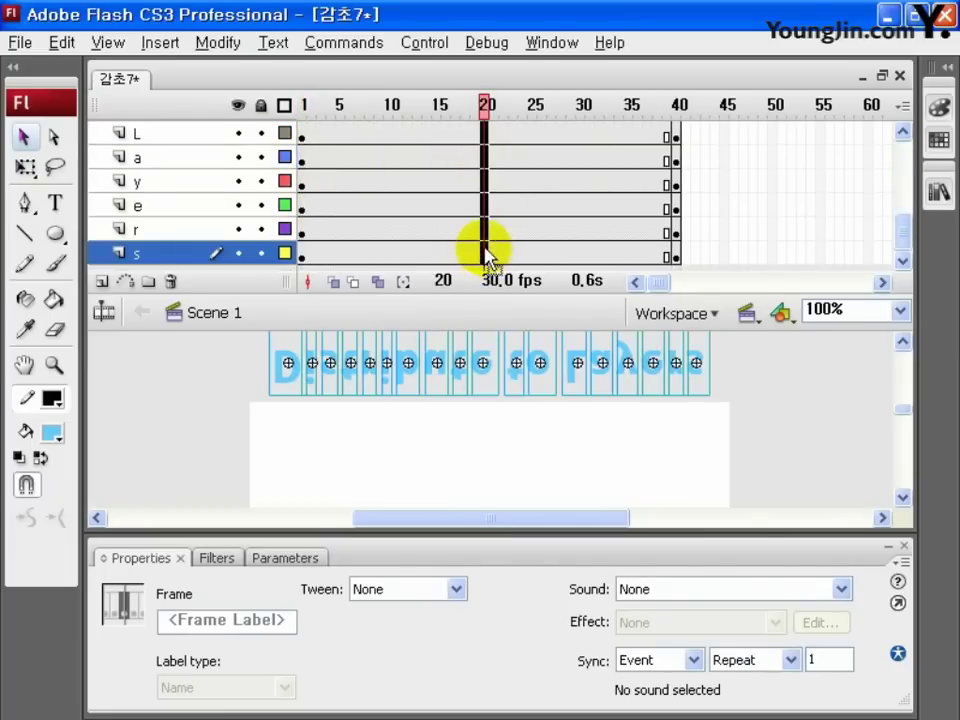
right_click(484, 253)
left_click(559, 212)
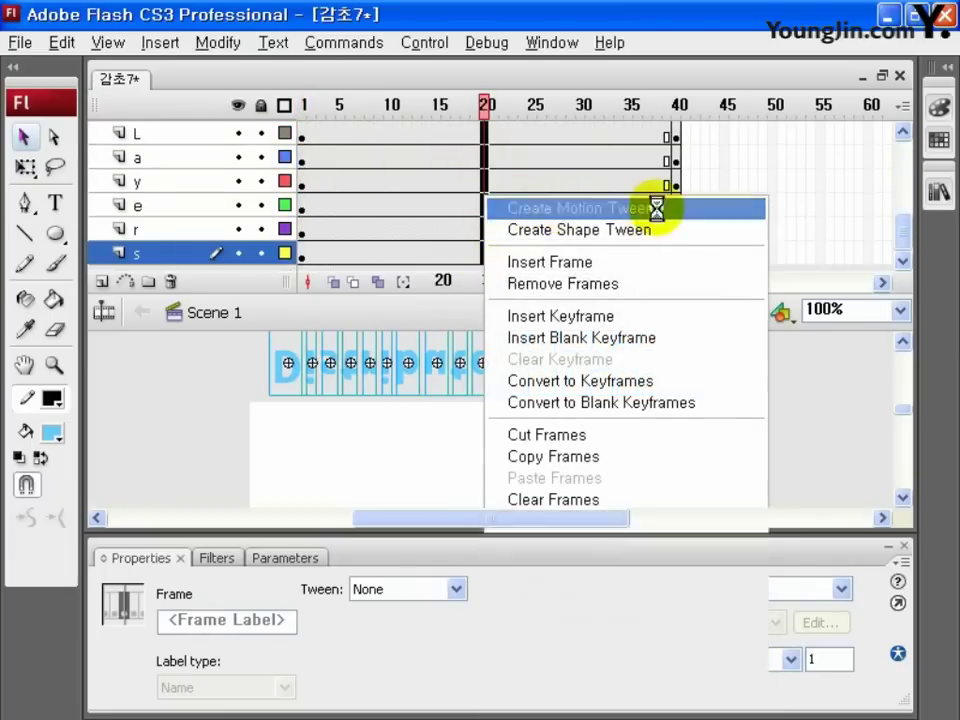
left_click_drag(908, 410, 906, 416)
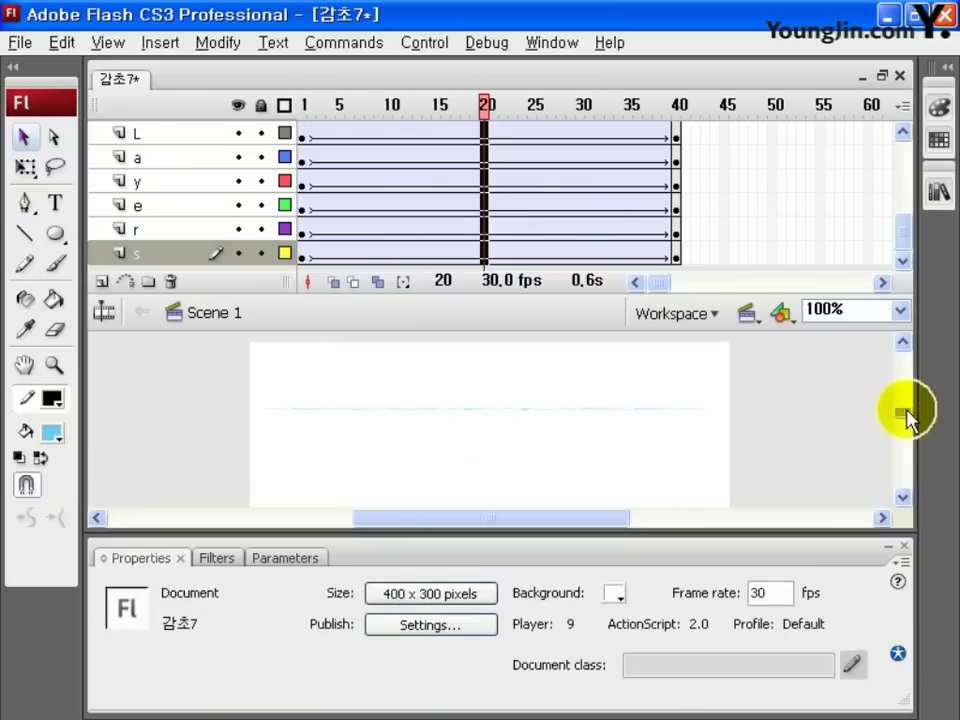
Stagger the letters' starting keyframes two frames apart, from frame 3 on the first i layer to frame 35 on the final s layer.
left_click(161, 254)
scroll(161, 245, "up", 4)
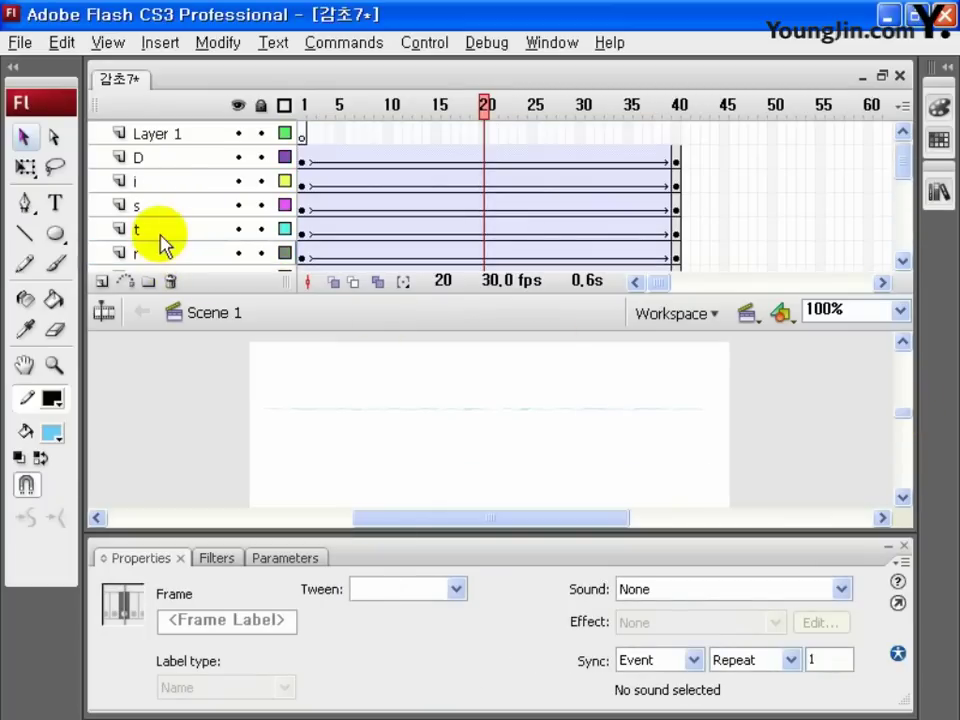
left_click(150, 158)
left_click(160, 182)
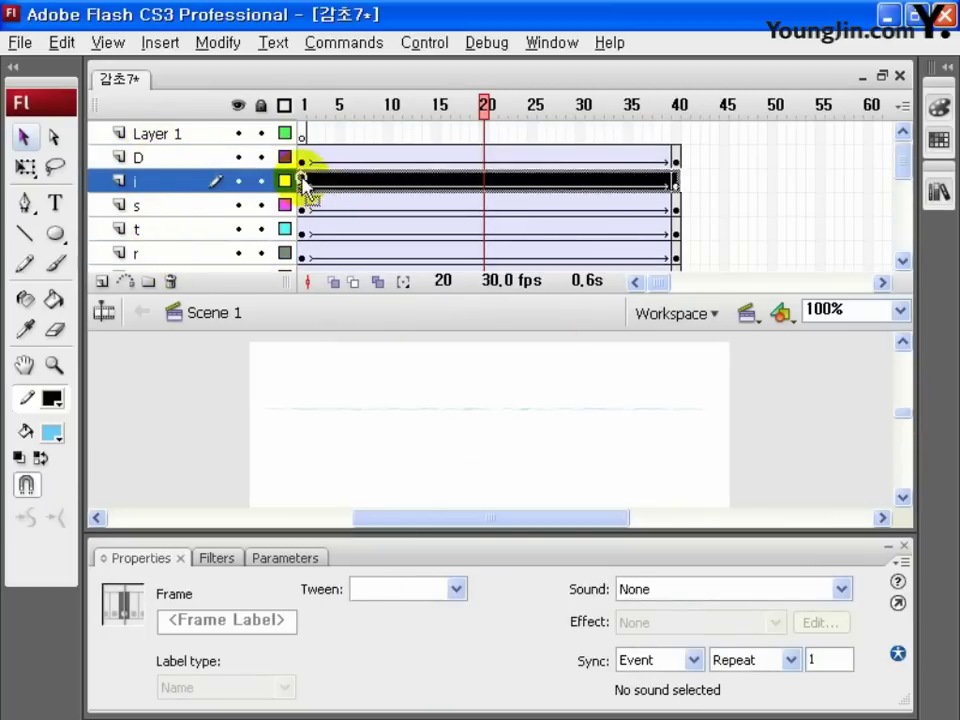
left_click(301, 182)
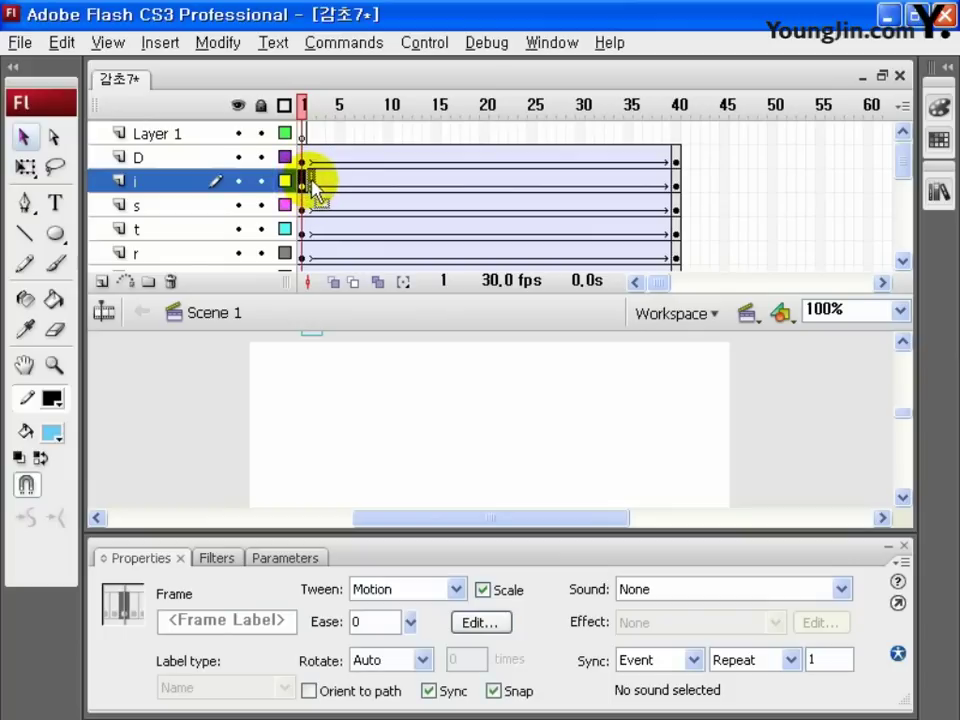
left_click_drag(326, 190, 325, 226)
left_click(302, 206)
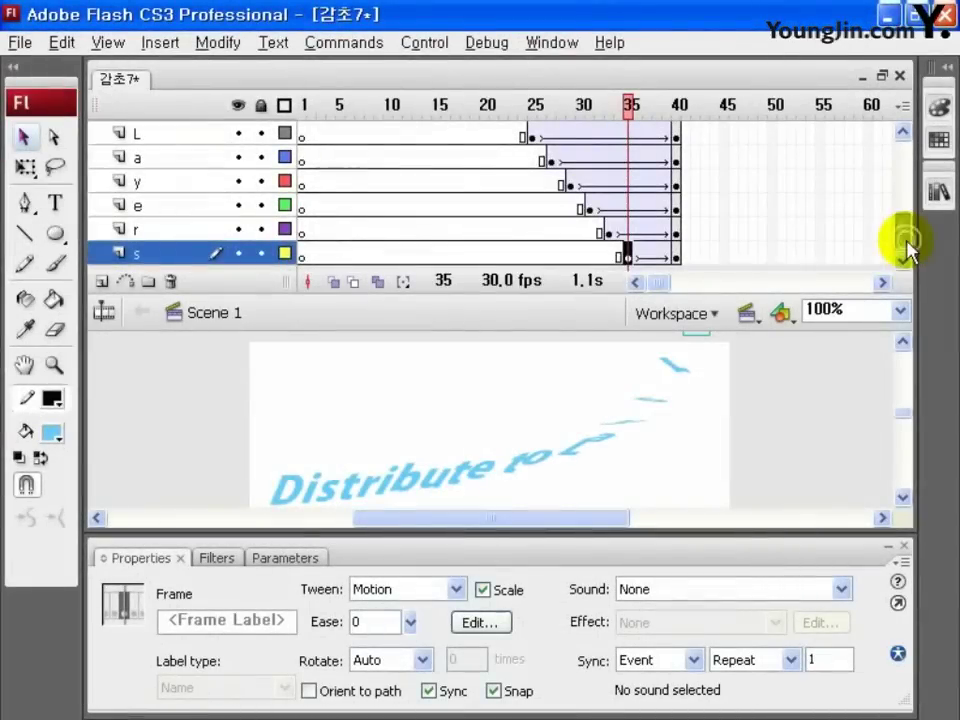
Extend all the letter layers from D to the final s to frame 70 and test the movie.
left_click_drag(911, 238, 903, 178)
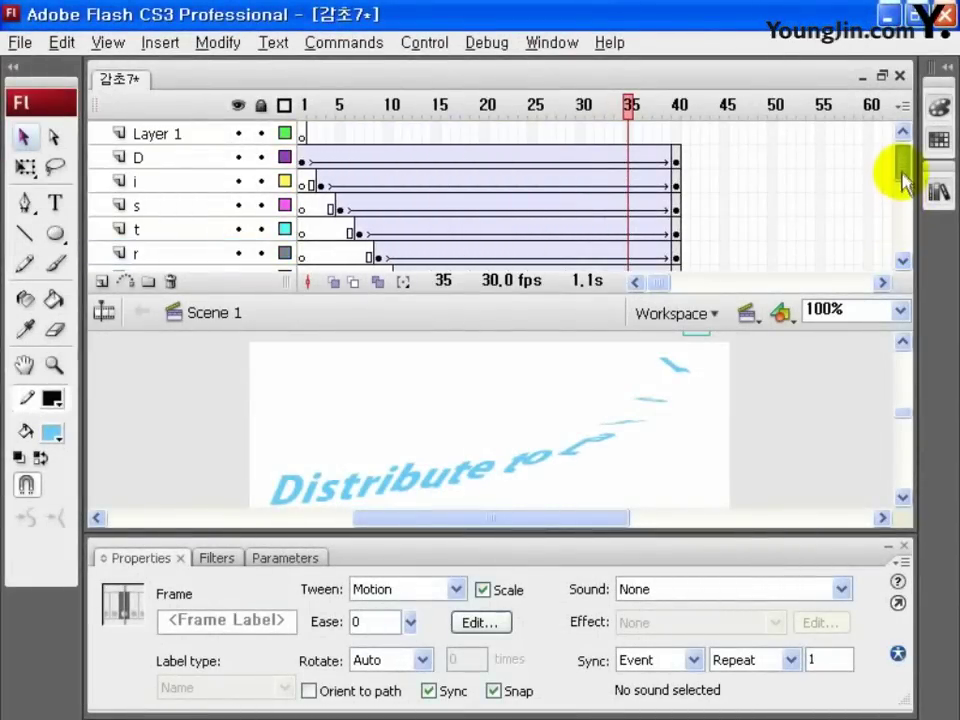
left_click(157, 134)
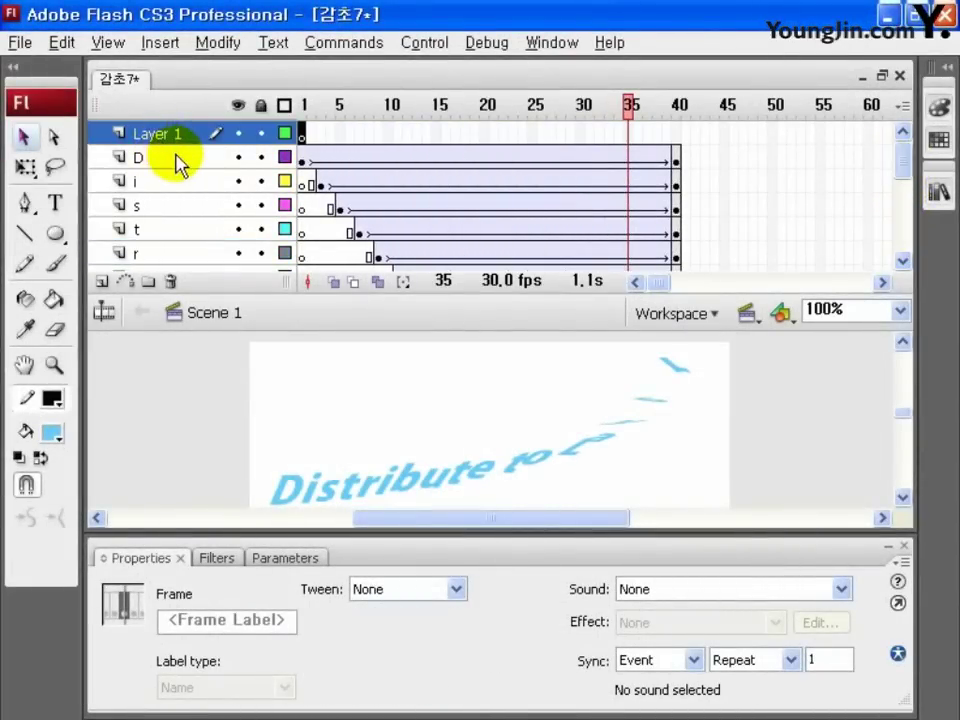
left_click_drag(660, 283, 675, 285)
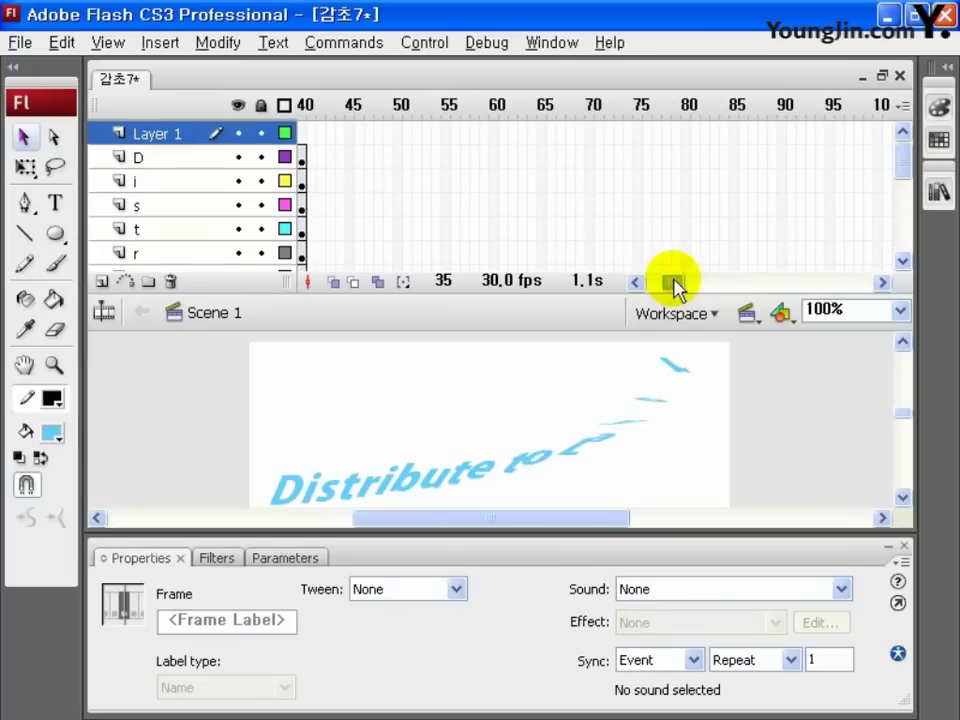
left_click(589, 154)
scroll(598, 216, "down", 3)
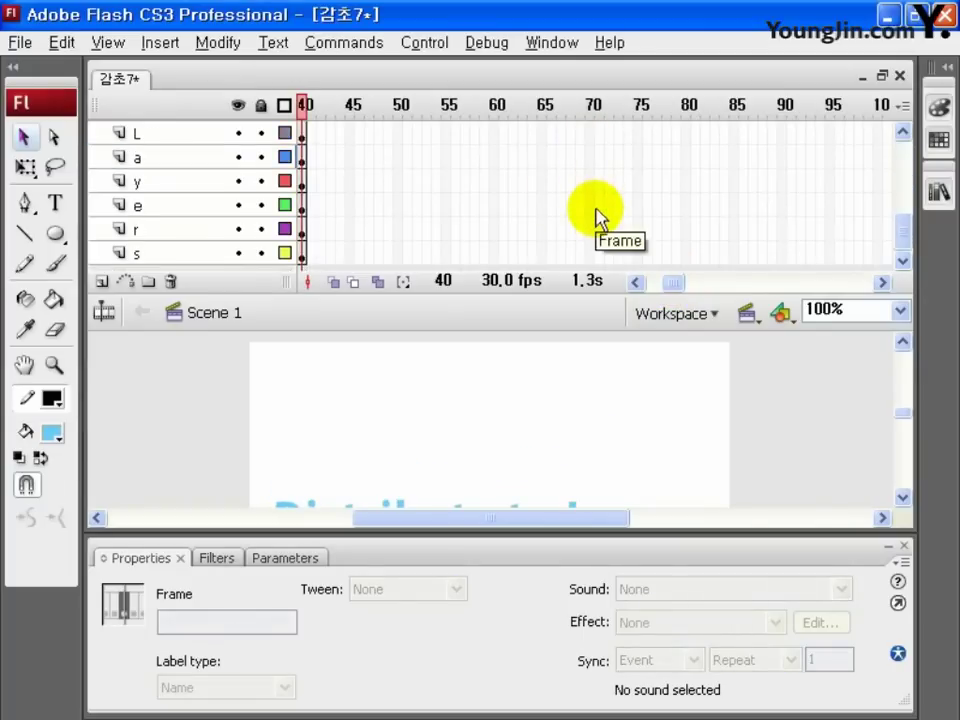
left_click(590, 254, "shift")
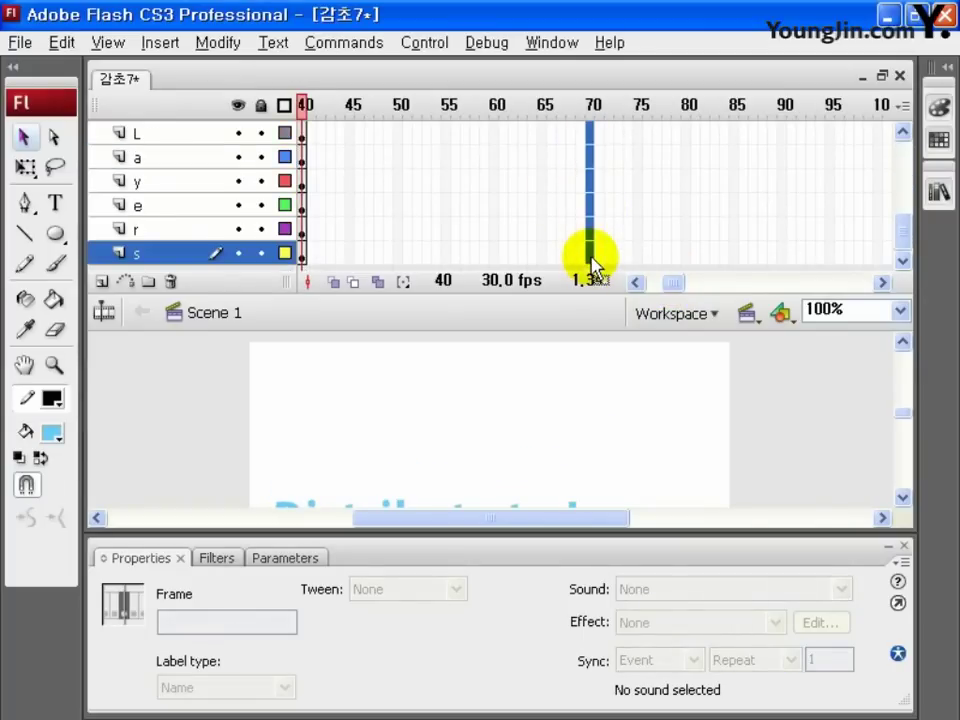
key("F5")
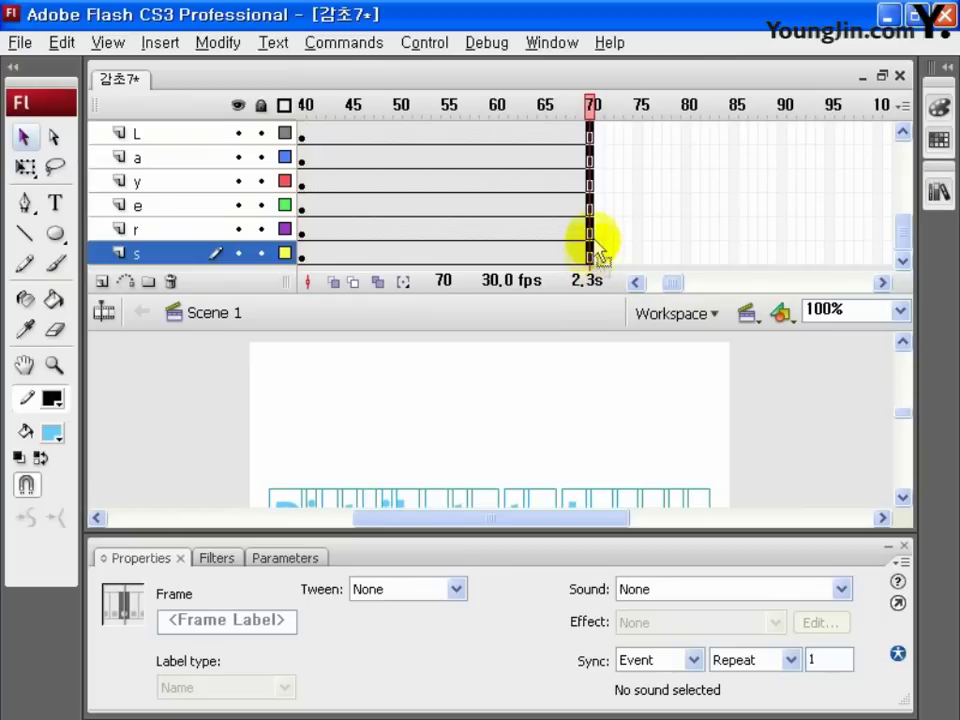
key("ctrl+Return")
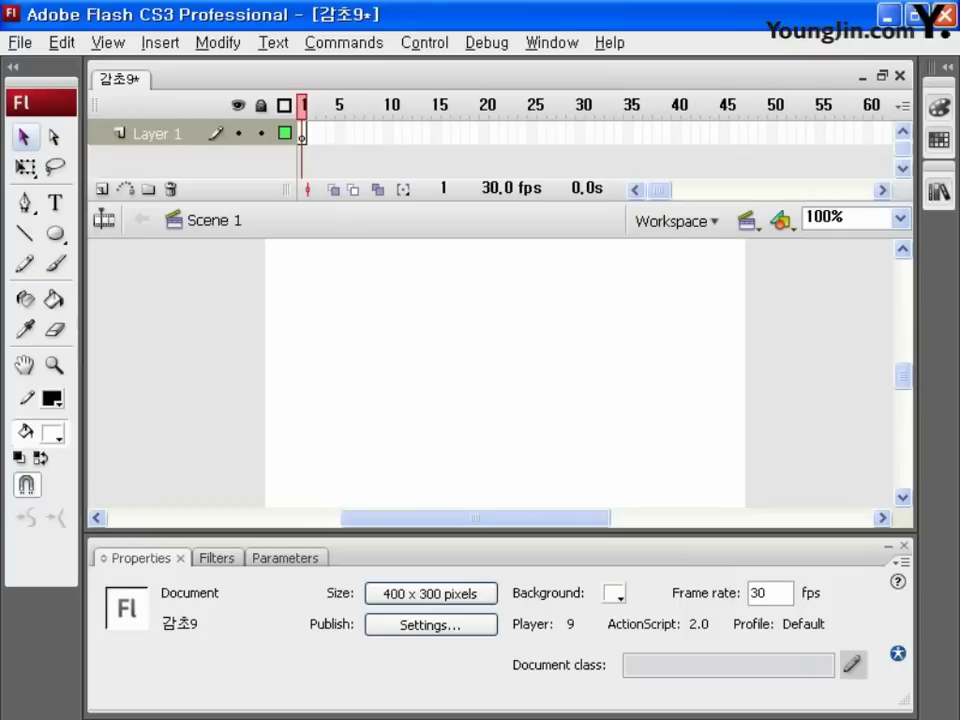
Preview the finished oval 영진닷컴 button sample in the player and close the preview.
key("ctrl+Return")
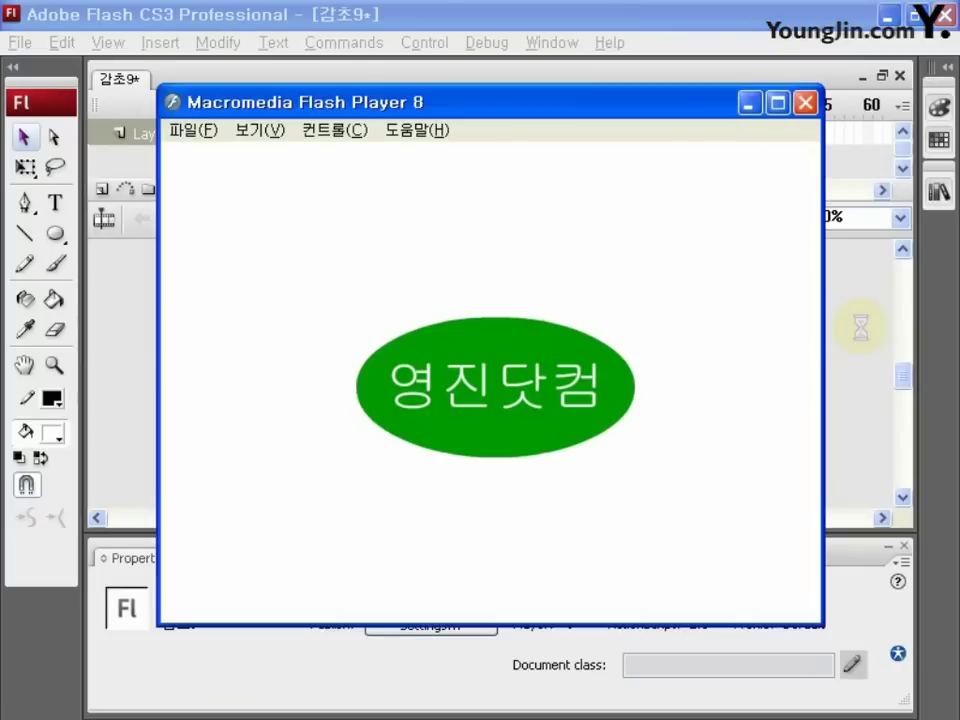
left_click_drag(549, 101, 533, 130)
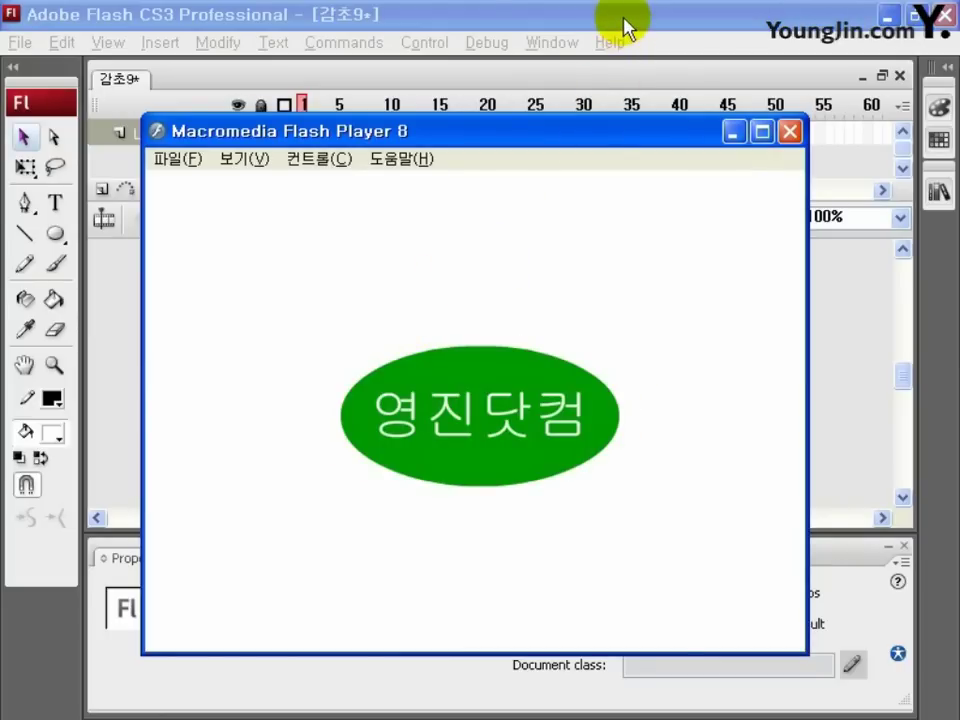
key("ctrl+w")
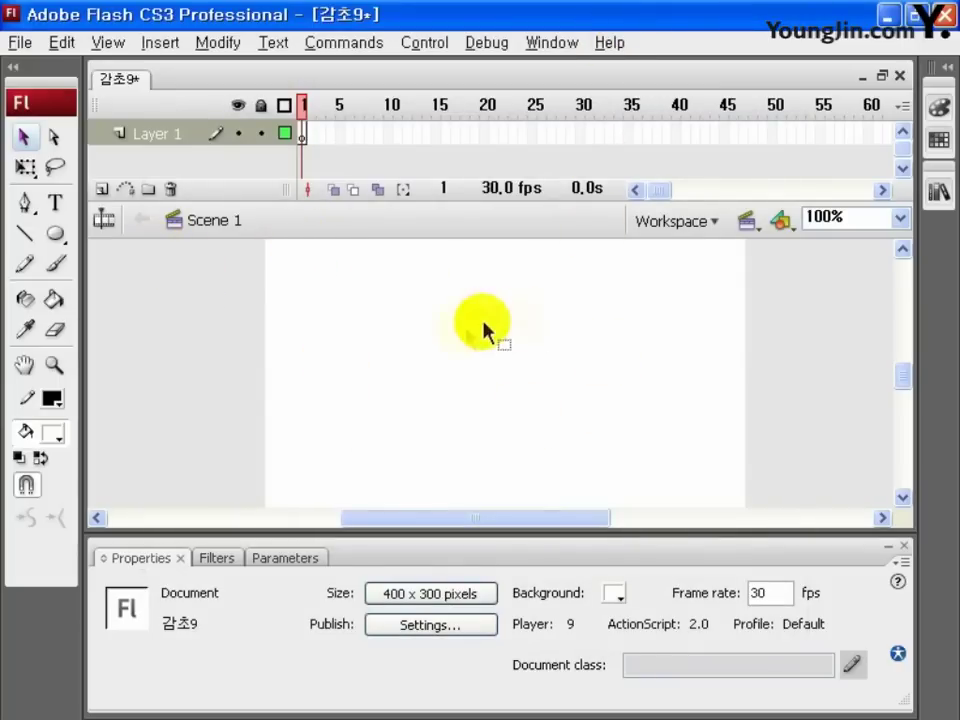
key("ctrl+w")
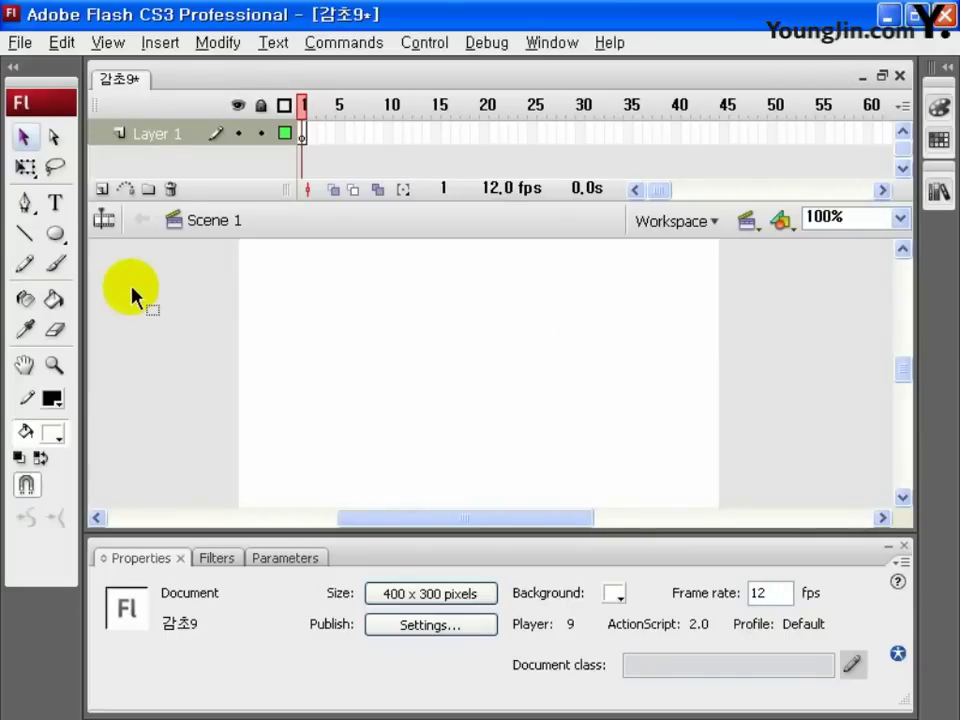
Draw a dark green ellipse about 231 × 92 px and place the white text 영진닷컴 at its centre.
left_click(68, 234)
left_click_drag(339, 321, 613, 432)
left_click(55, 202)
left_click(386, 340)
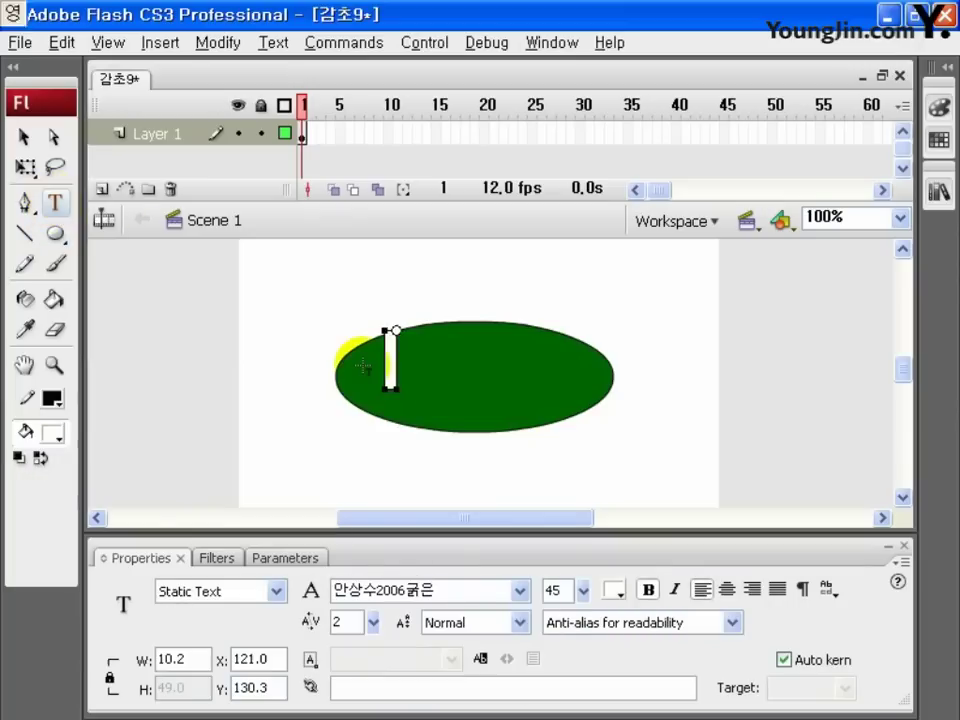
type("진닷컴")
key("Escape")
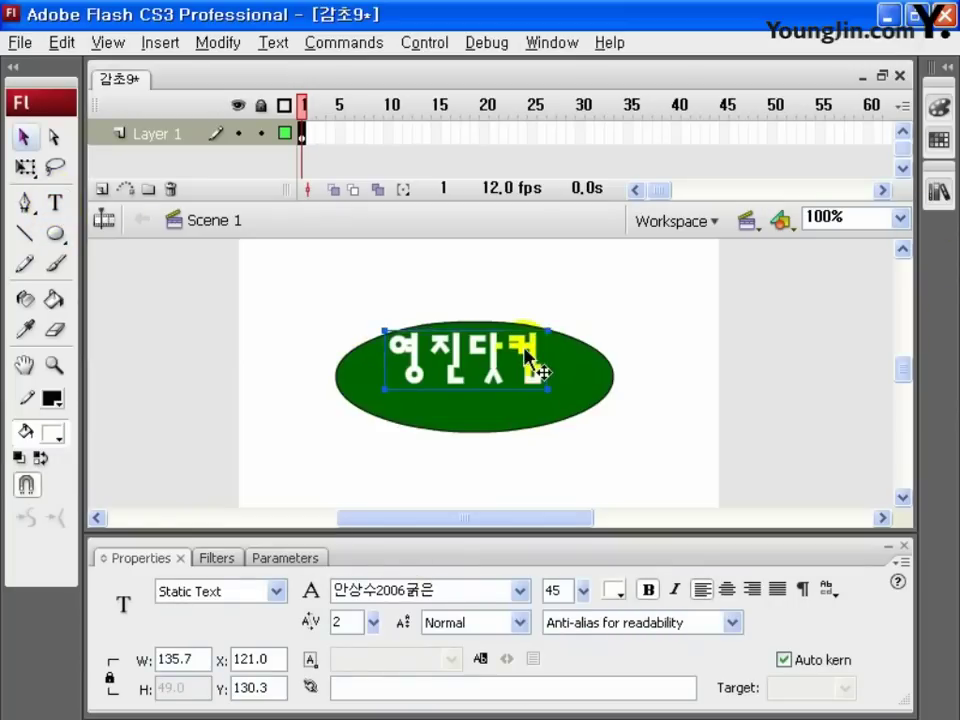
left_click_drag(524, 360, 544, 380)
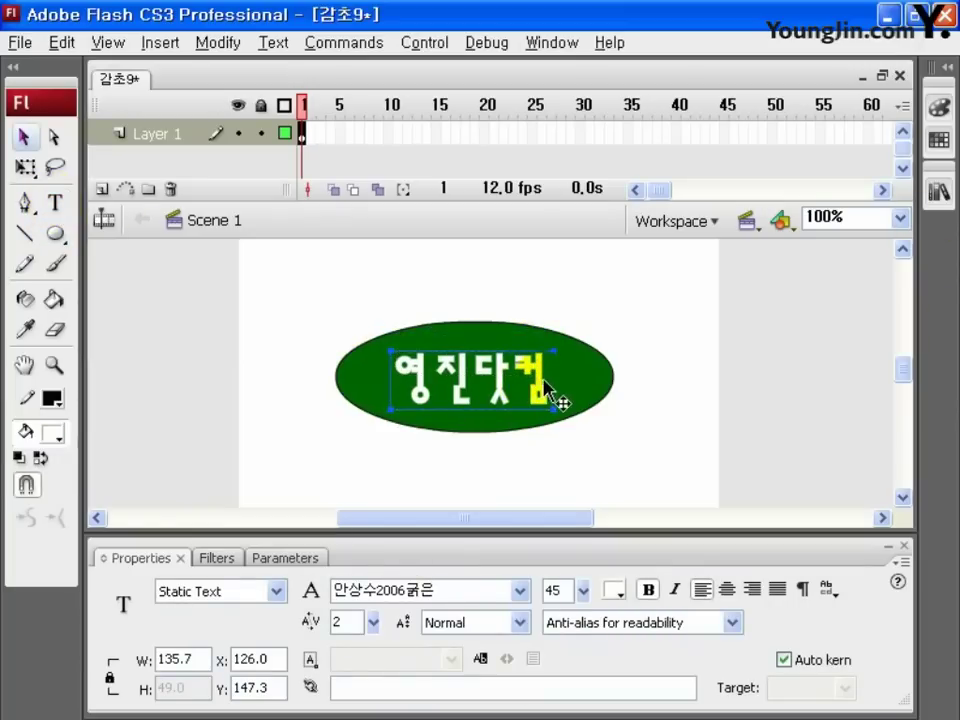
Convert the ellipse and its text into a Button symbol named 버튼1.
left_click_drag(306, 298, 655, 457)
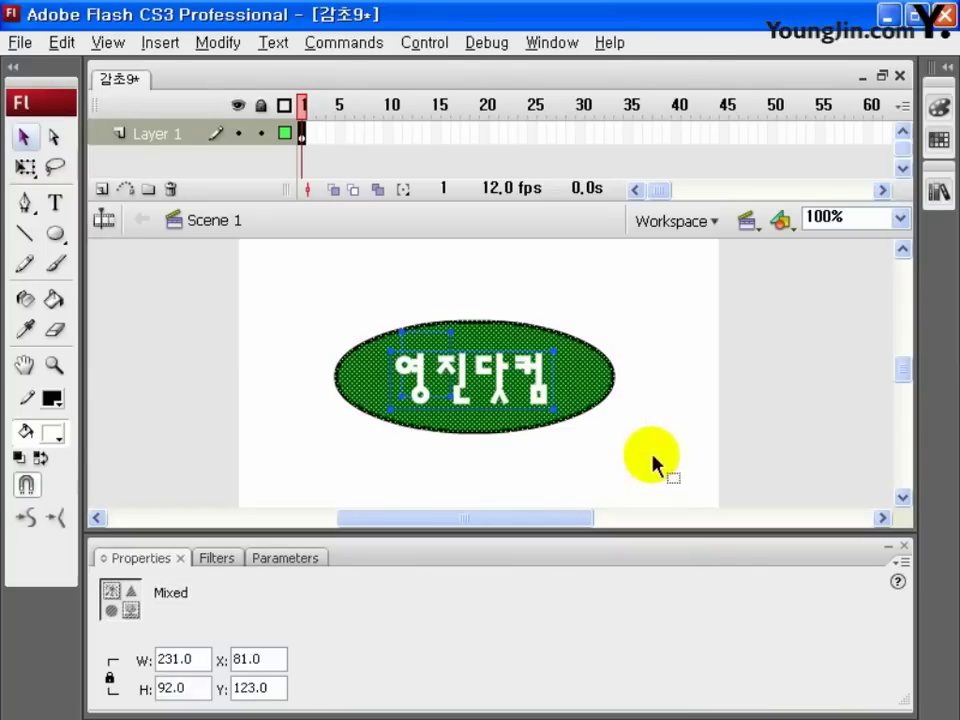
key("F8")
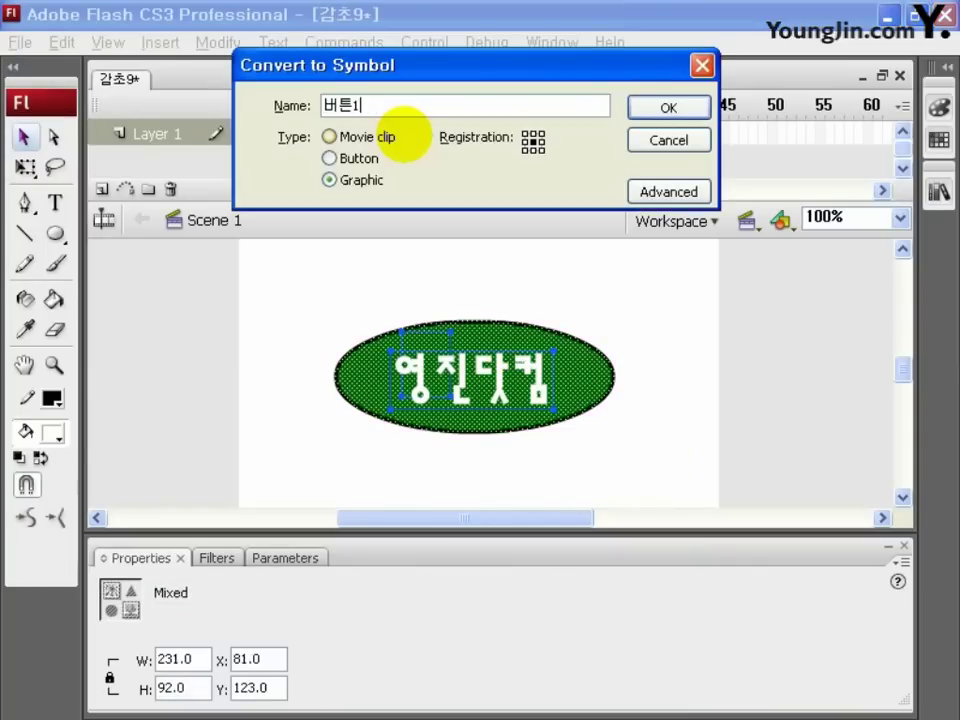
type("버튼1")
left_click(330, 158)
left_click(668, 107)
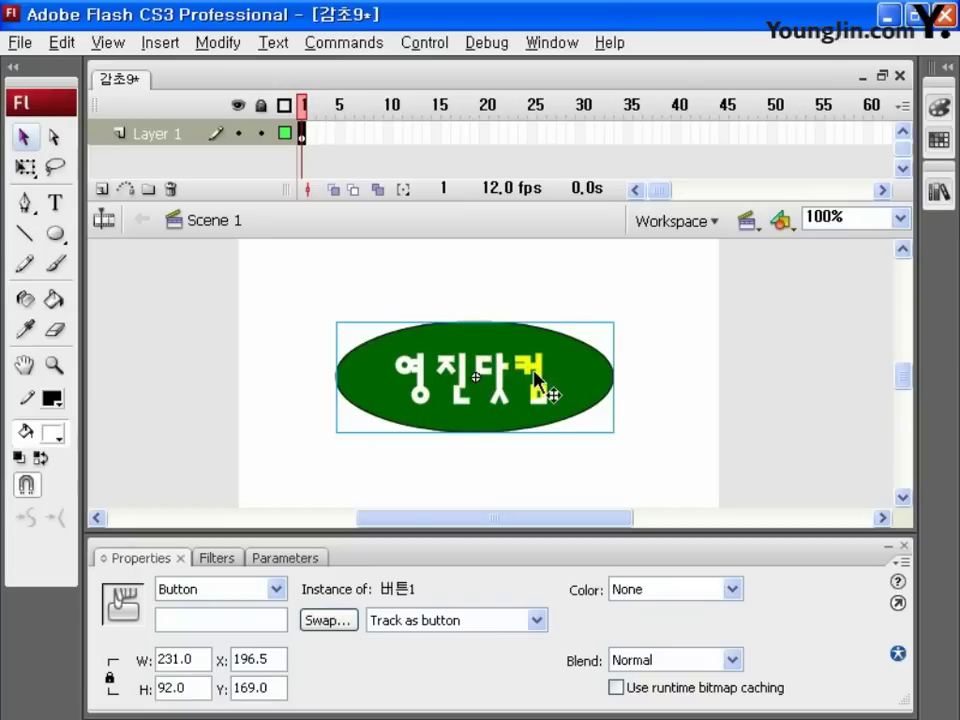
Inside the 버튼1 symbol, add a keyframe for the Over state and recolour the ellipse's fill dark brown.
double_click(536, 380)
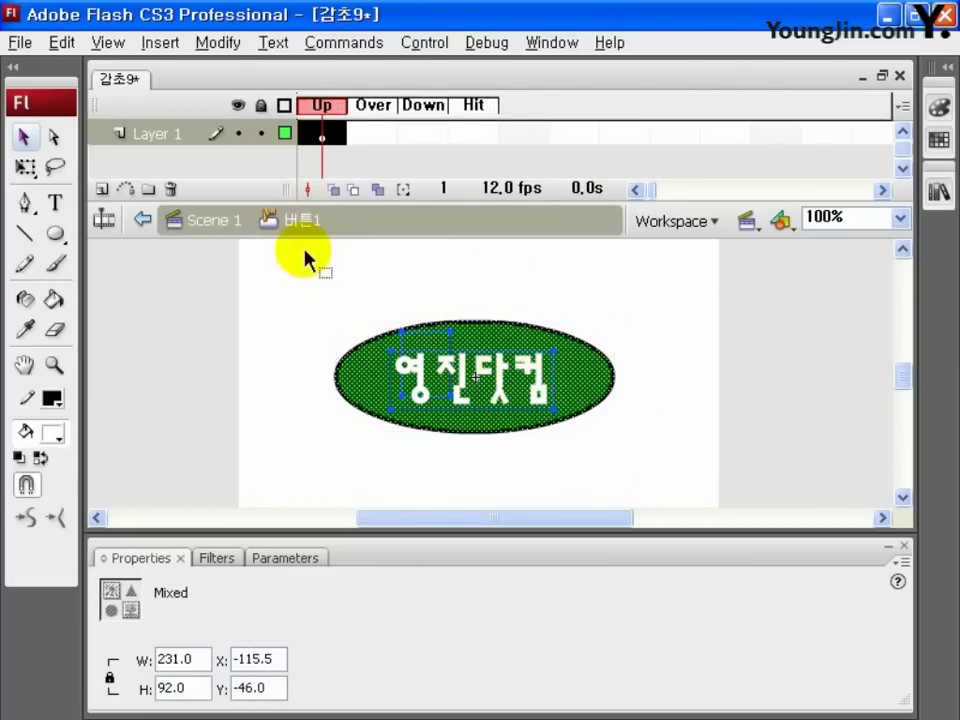
left_click(360, 134)
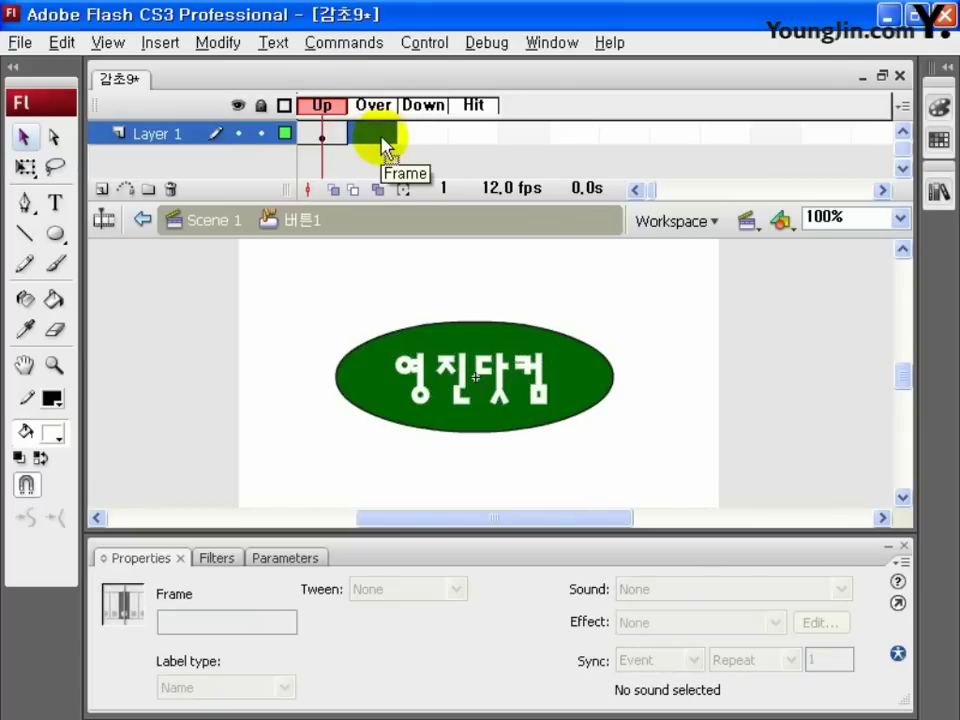
key("F6")
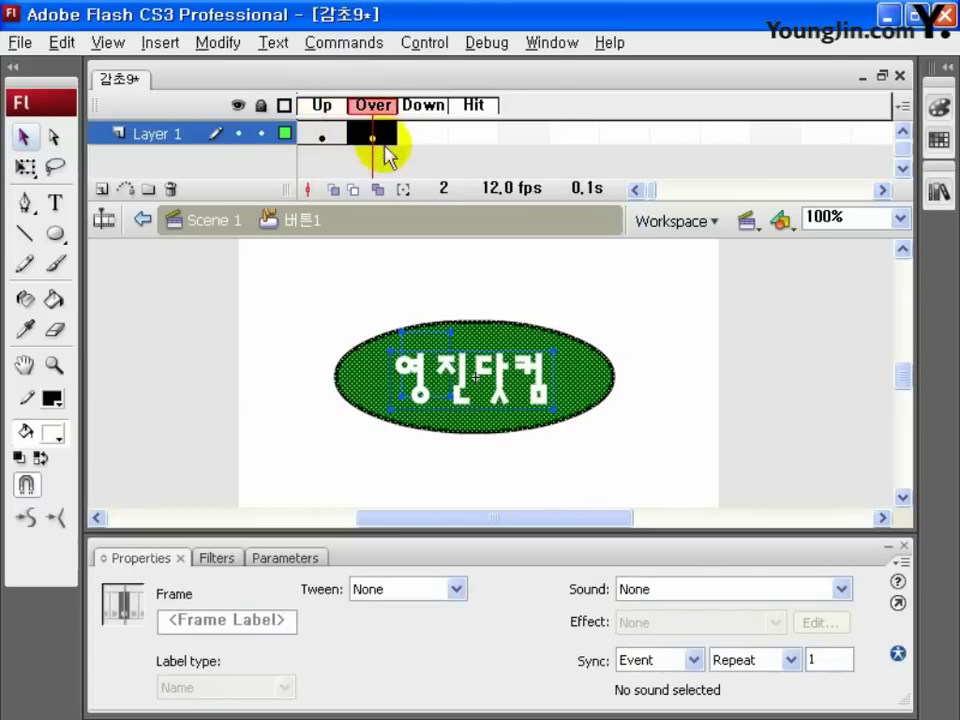
left_click(489, 336)
left_click(495, 302)
left_click(490, 328)
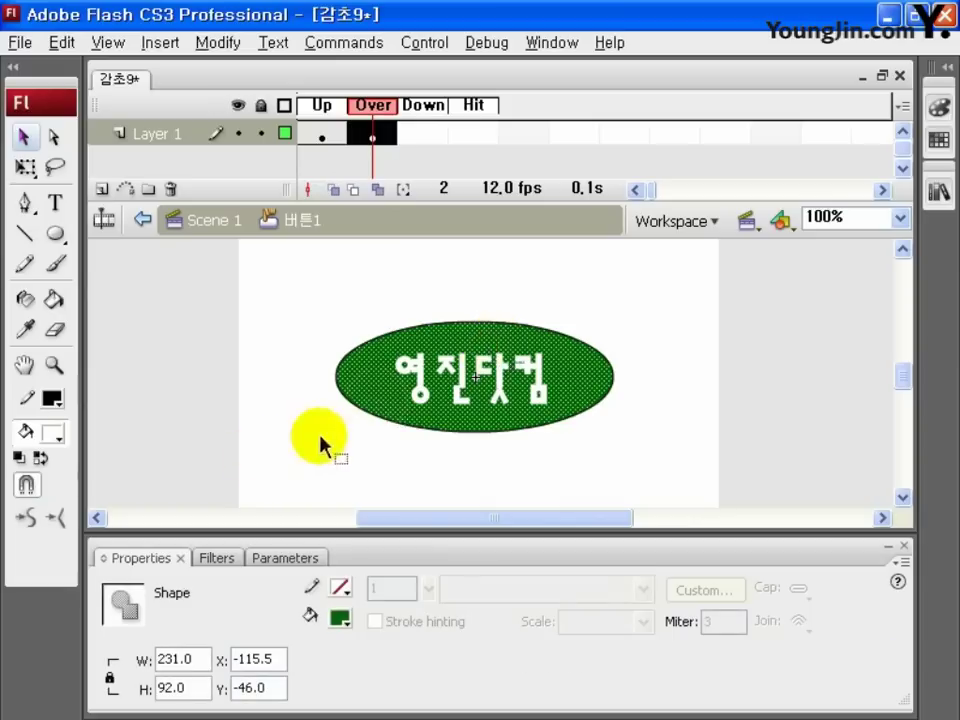
left_click(53, 434)
left_click(311, 496)
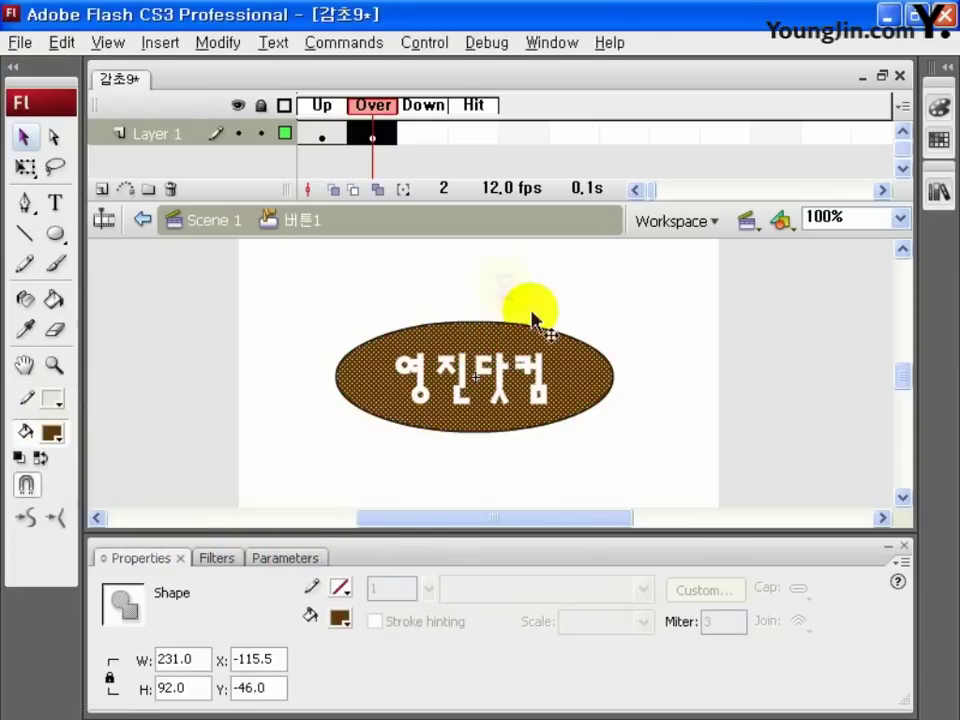
left_click(422, 302)
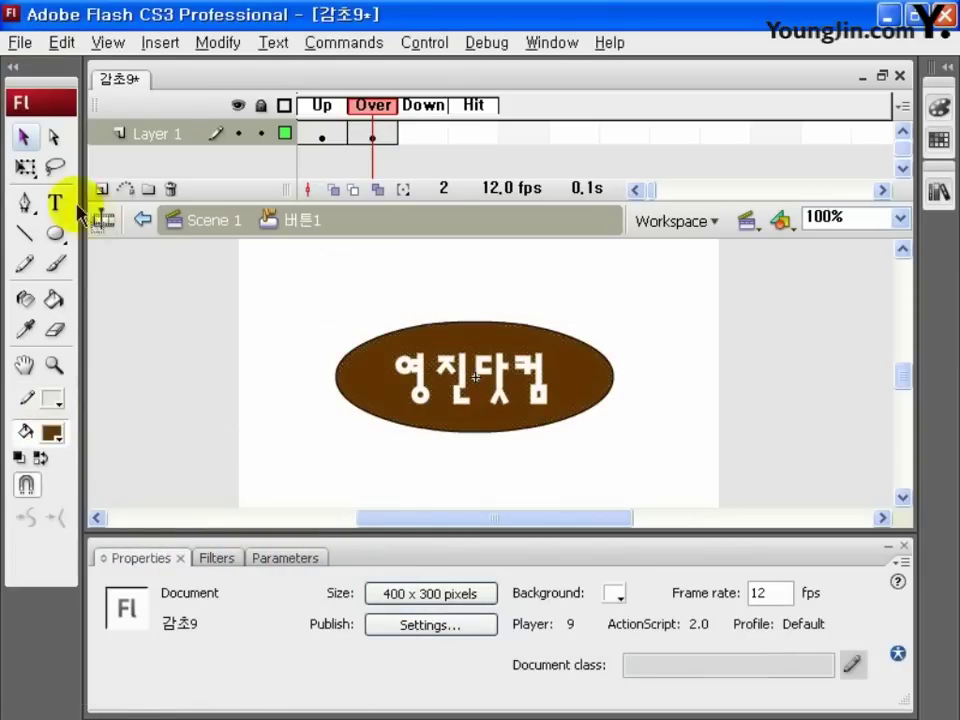
Enlarge the Over state's ellipse and text together to about 269 × 107 px with Free Transform.
left_click(25, 167)
left_click_drag(313, 282, 662, 454)
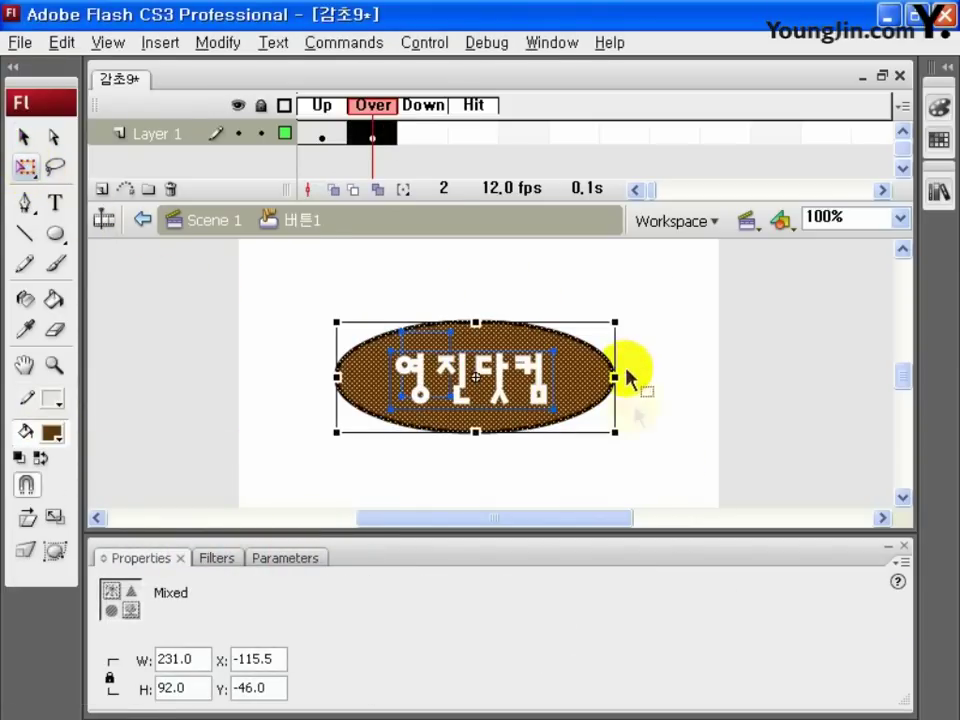
left_click_drag(615, 318, 637, 312)
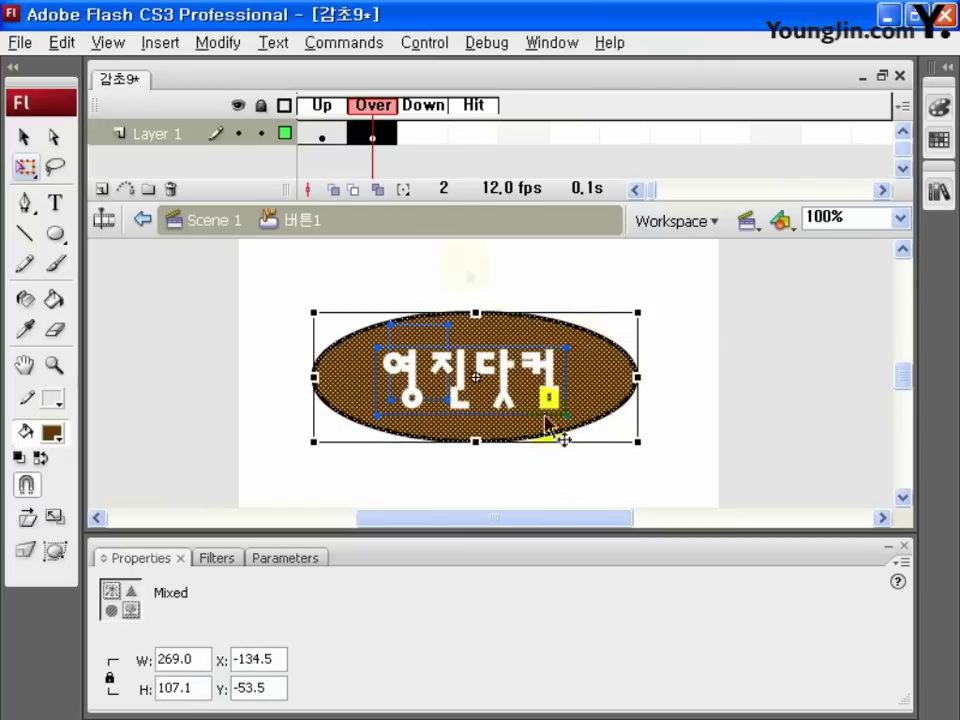
Add a keyframe for the Down state and change its 영진닷컴 text colour to light green.
left_click(436, 135)
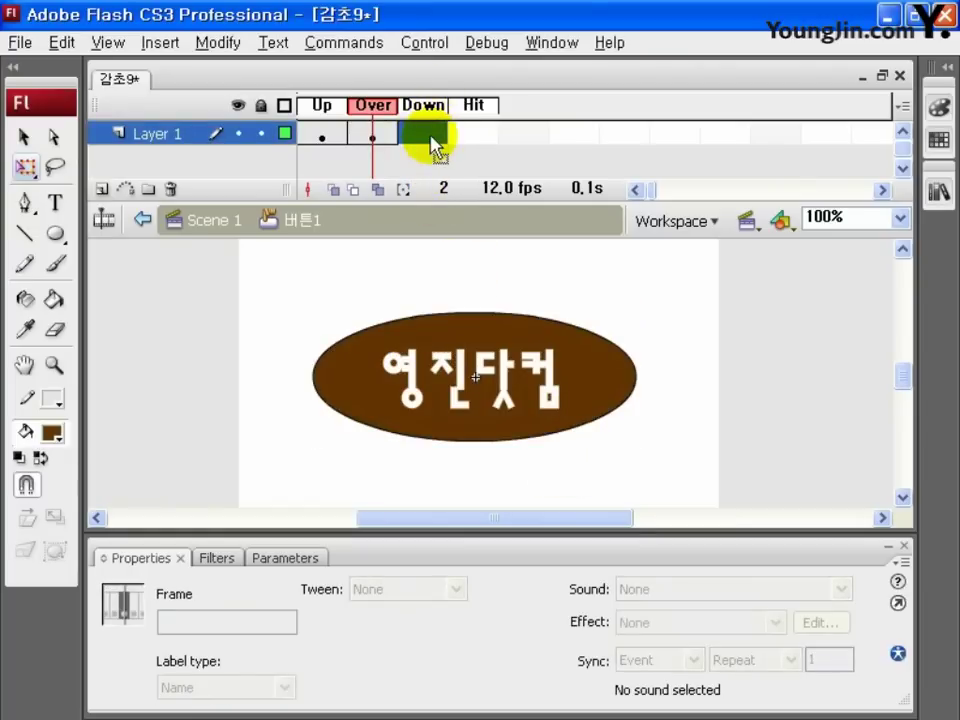
key("F6")
left_click(428, 134)
key("F6")
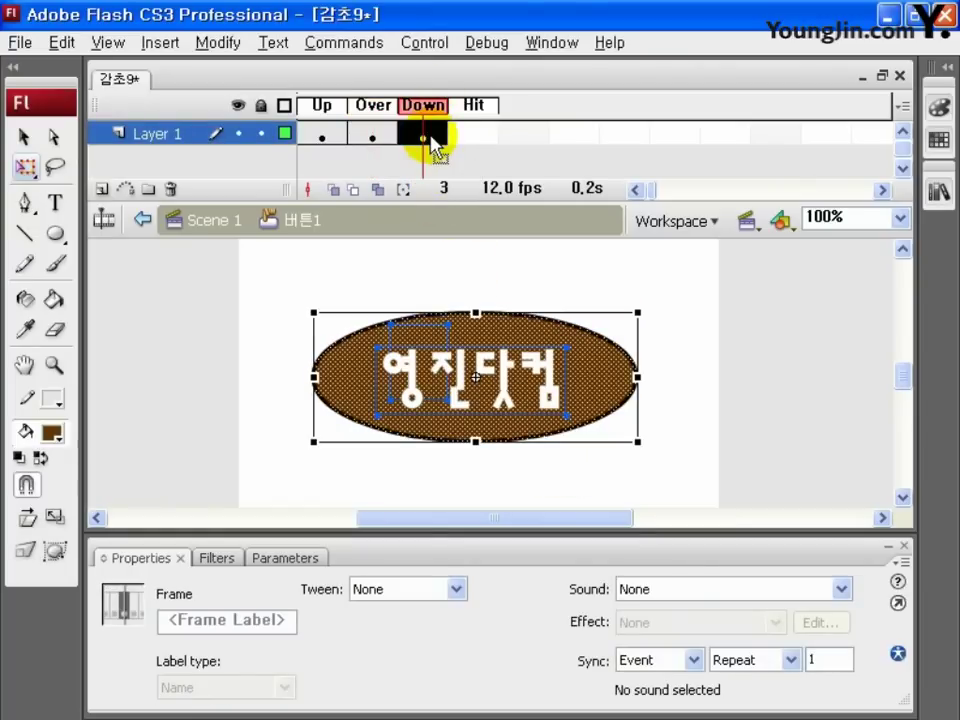
left_click(467, 303)
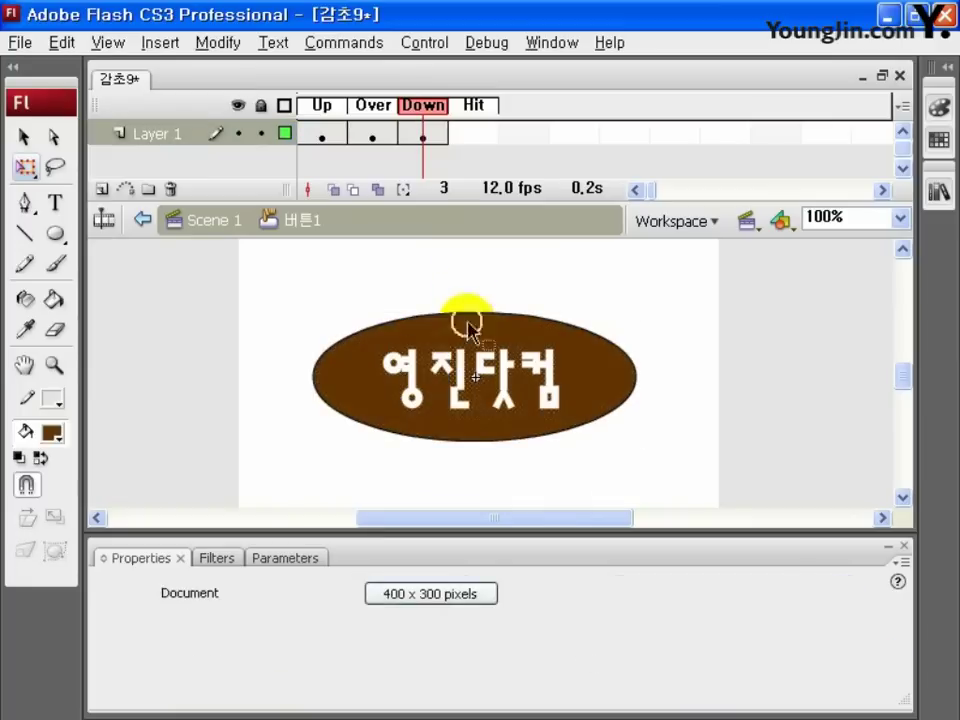
left_click(462, 382)
left_click(612, 590)
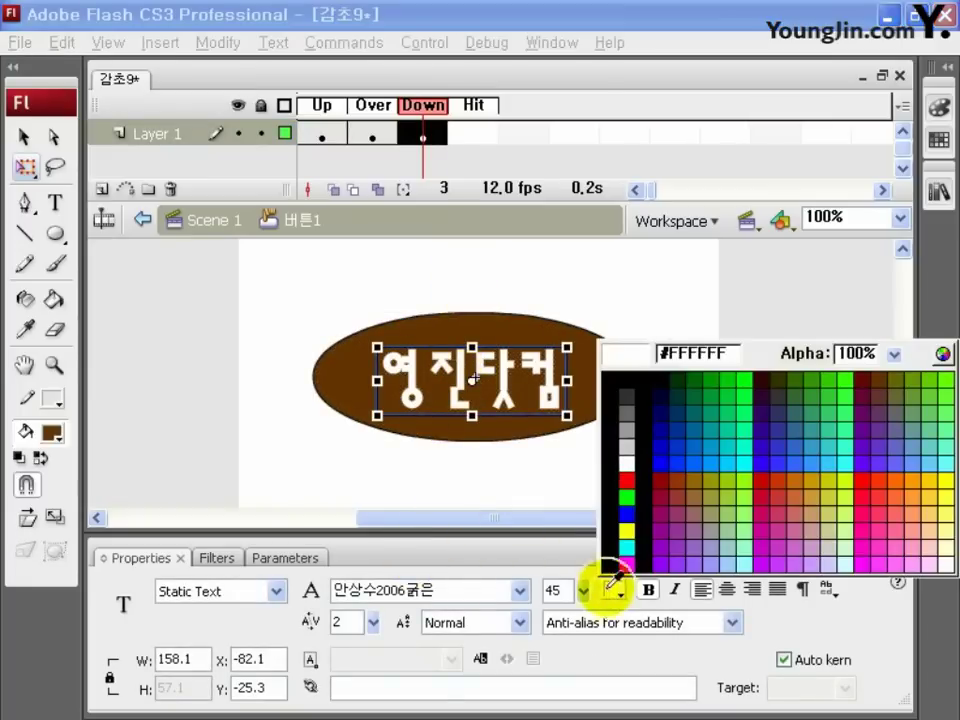
left_click(933, 400)
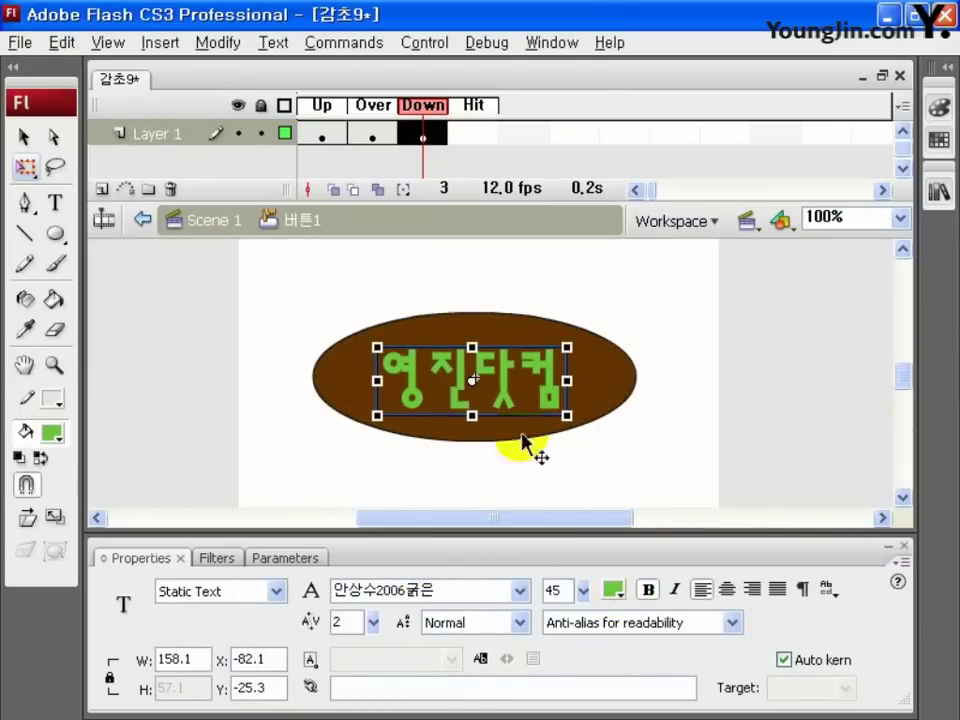
Scale the Down state's ellipse and text together down to about 227 × 90 px.
left_click(308, 315)
left_click_drag(307, 309, 677, 497)
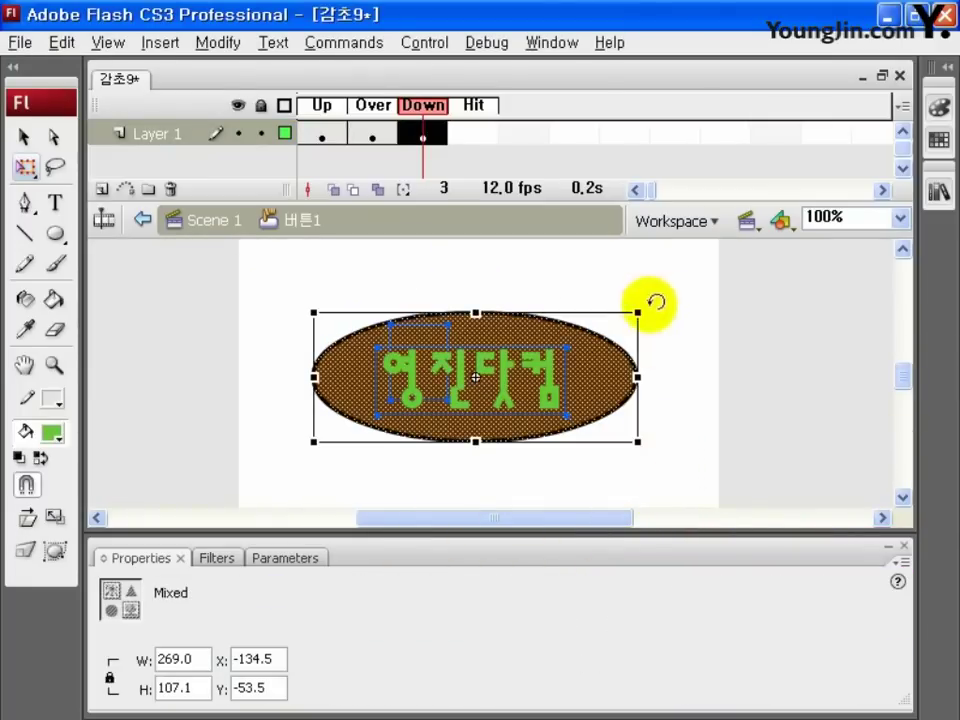
left_click_drag(641, 313, 612, 318)
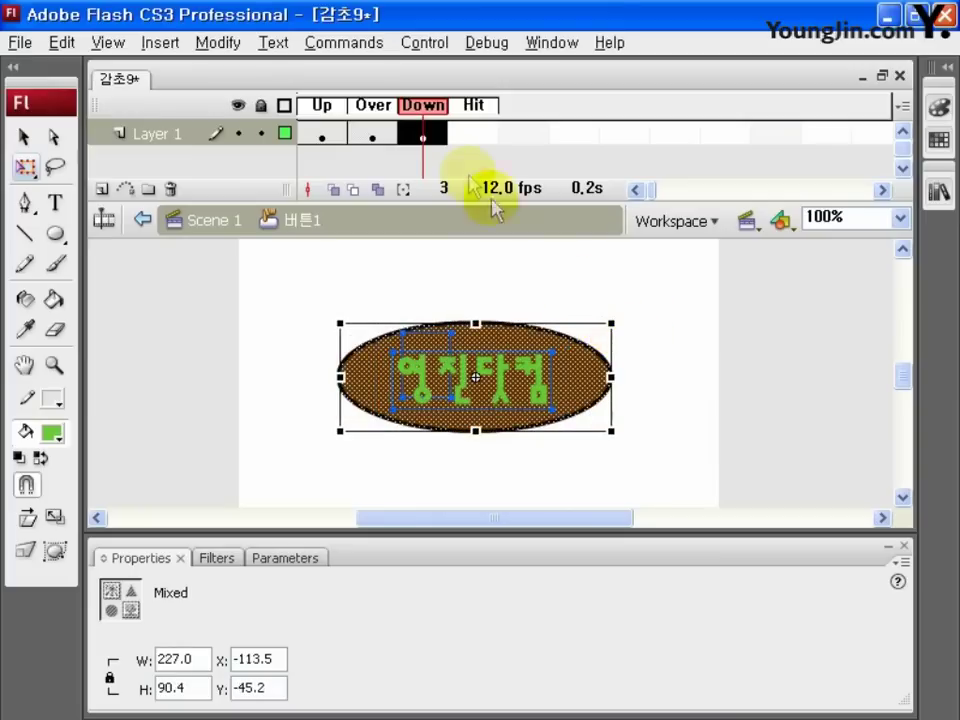
Add a keyframe for the Hit state, draw a filled rectangle covering the whole ellipse, and return to Scene 1.
left_click(474, 135)
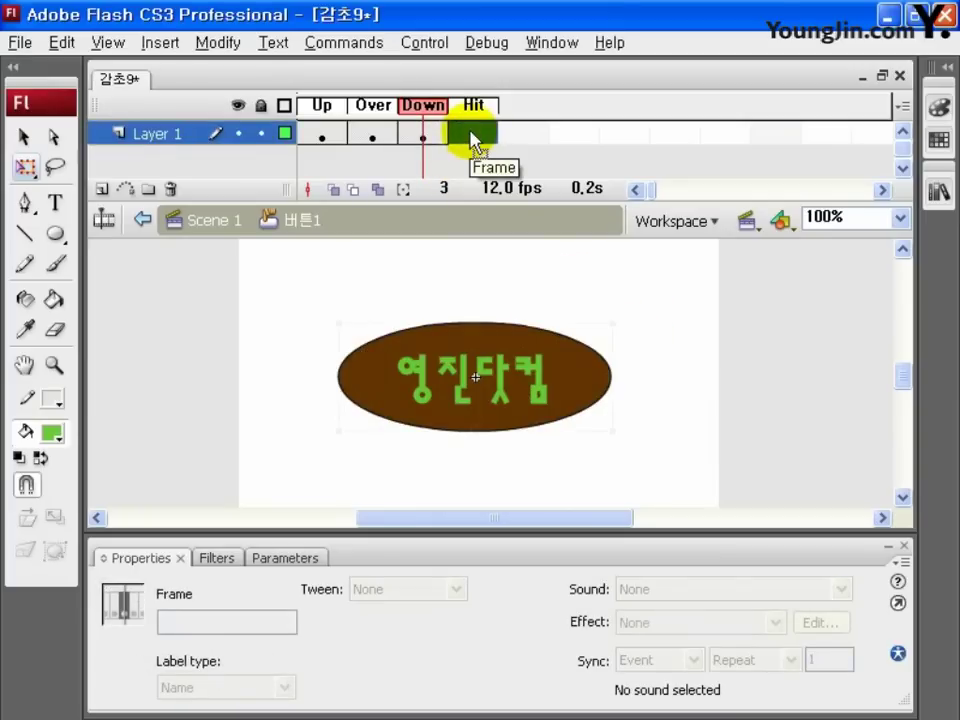
key("F6")
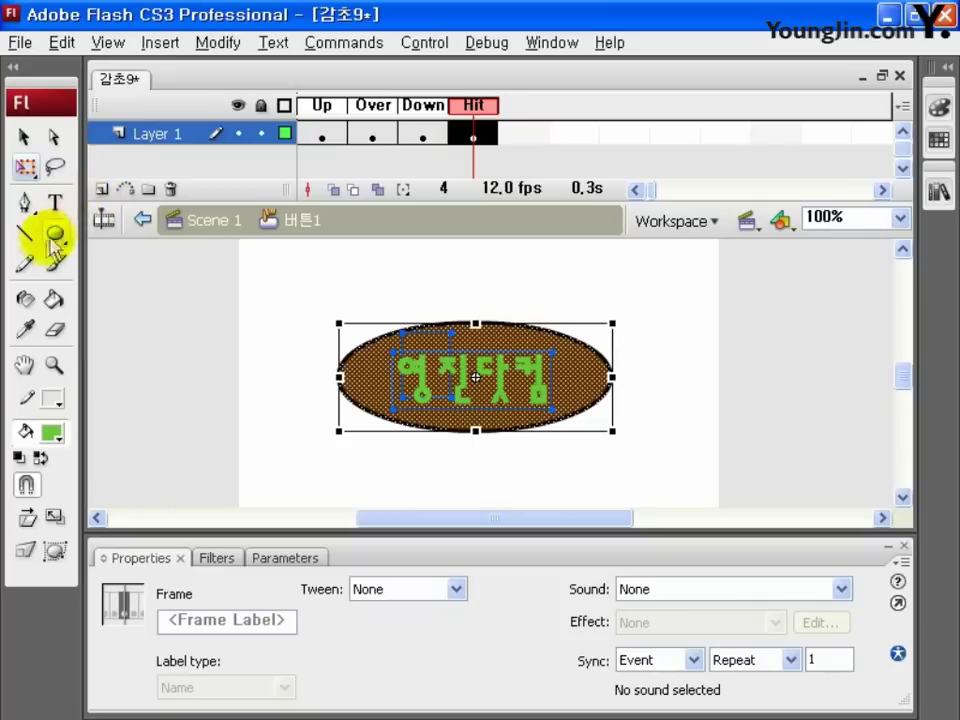
left_click_drag(50, 240, 128, 268)
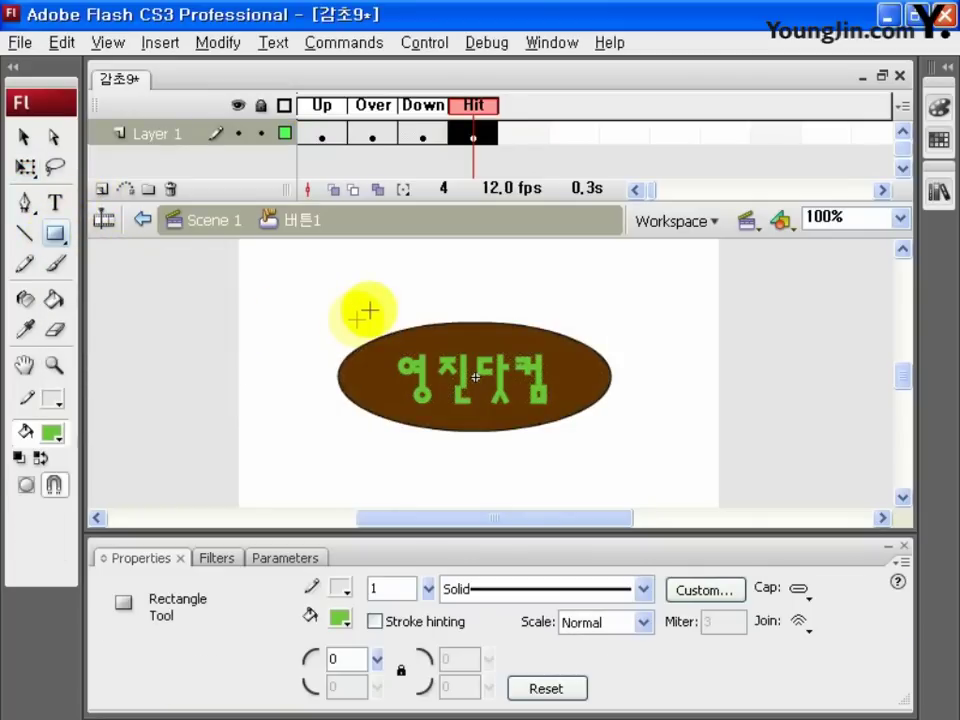
left_click_drag(320, 321, 634, 436)
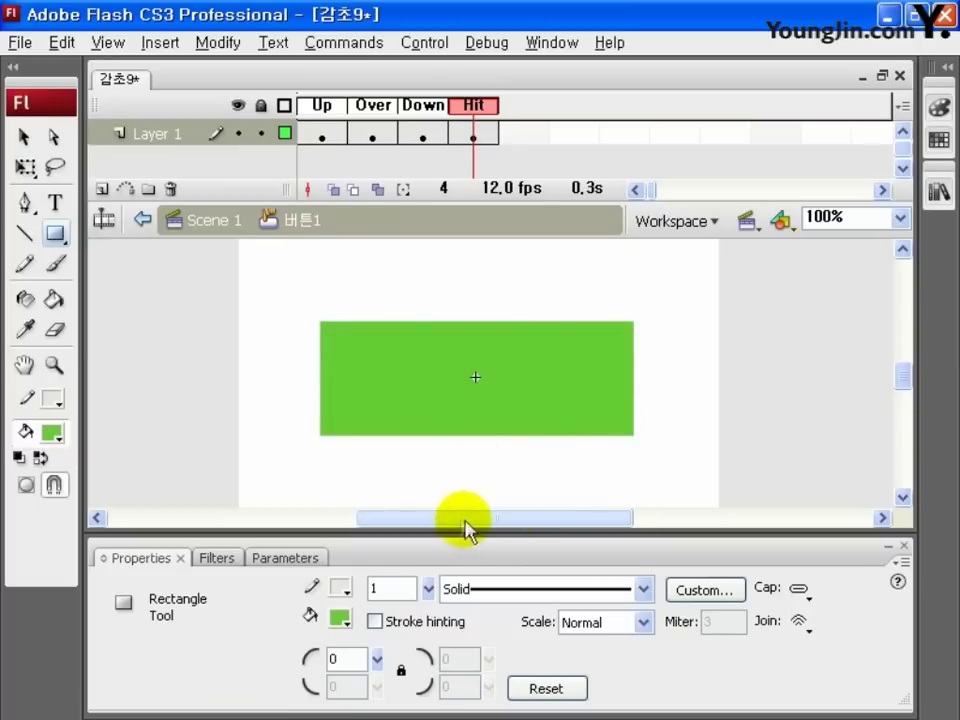
left_click(143, 222)
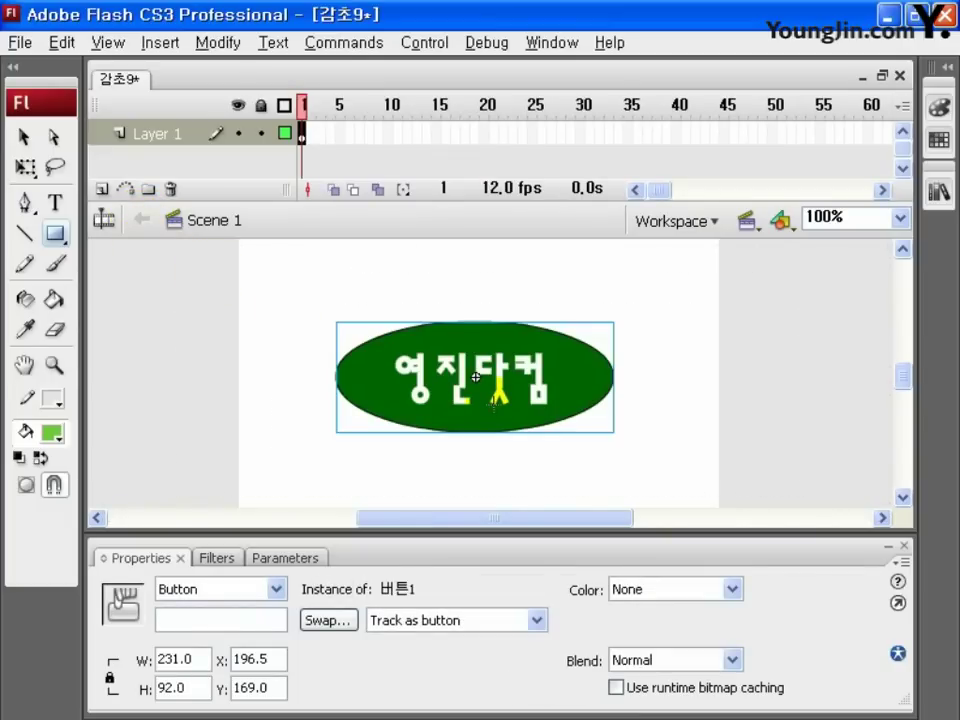
left_click(24, 136)
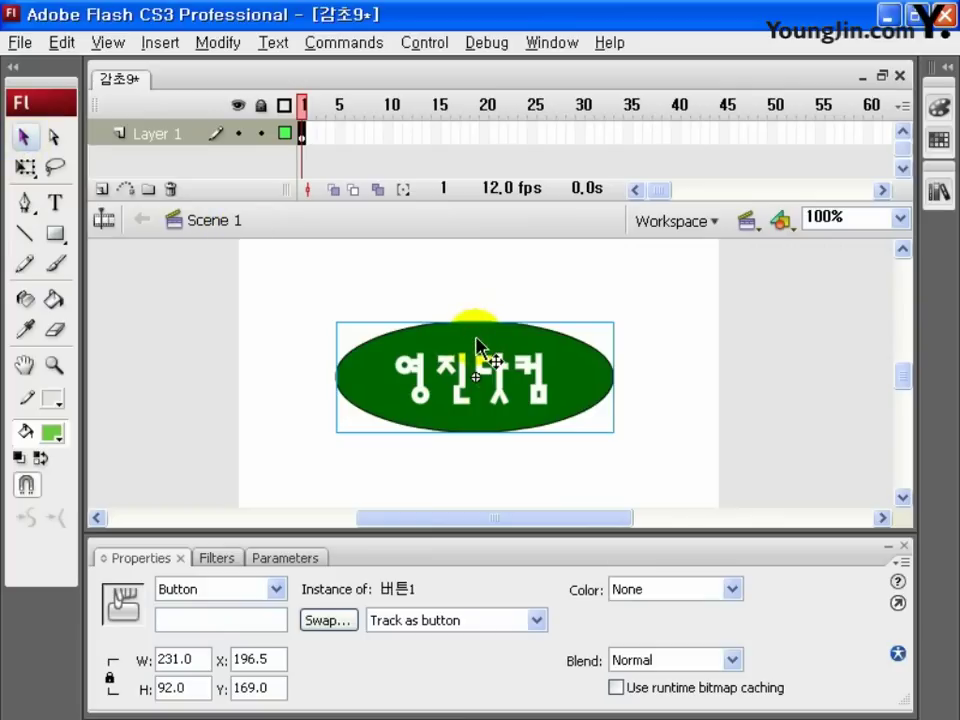
key("F9")
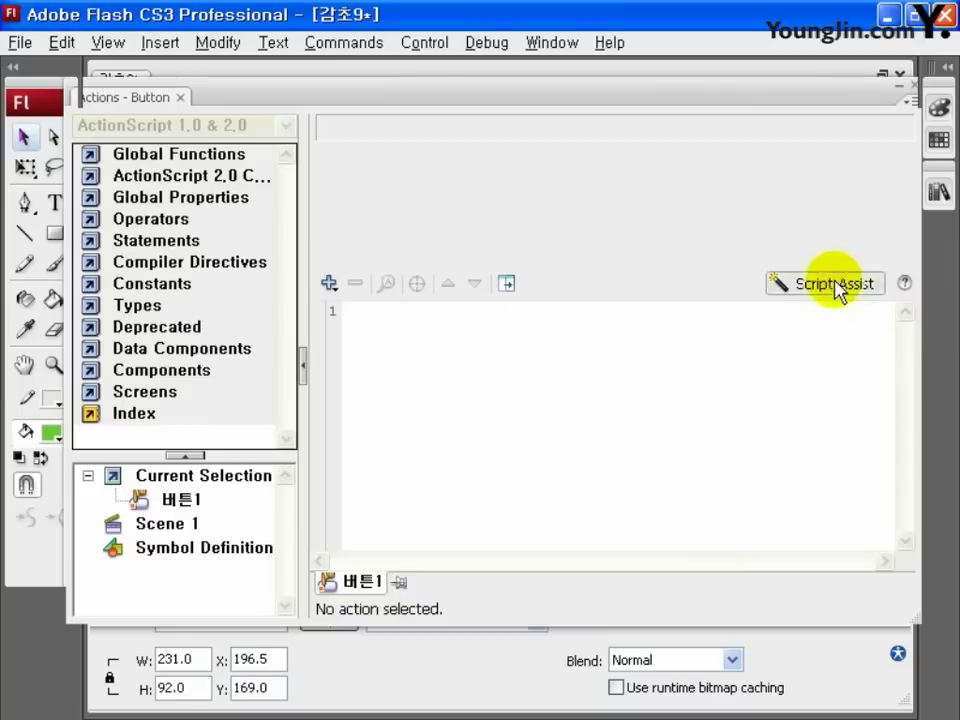
type("on(release){")
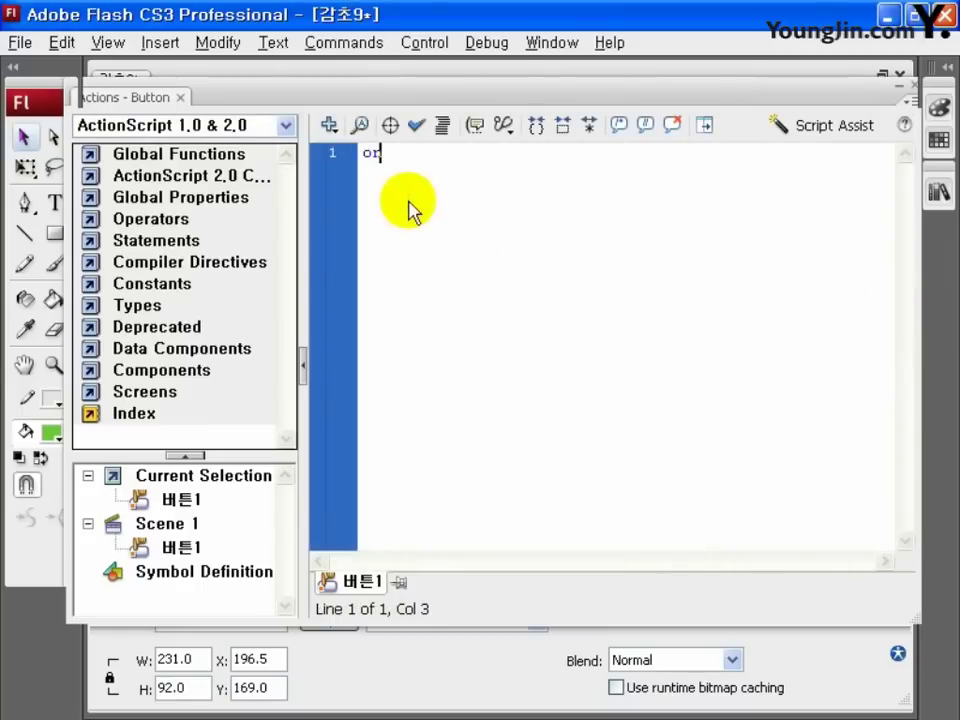
key("Return")
type("getURL(\"http://www.youngjin.com\",_self);")
key("Return")
type("}")
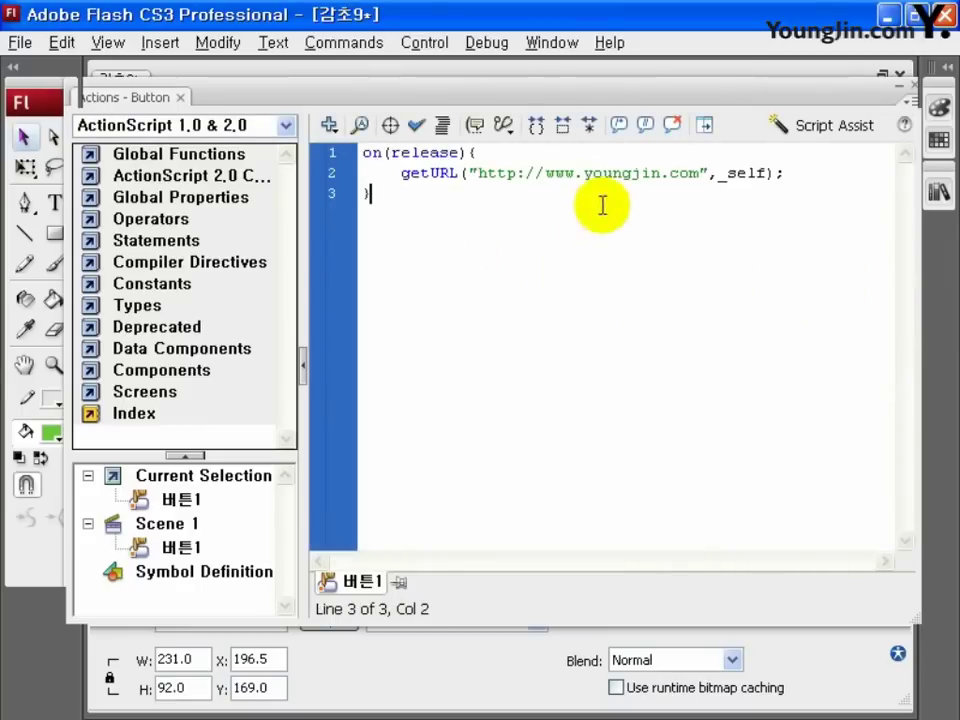
left_click(910, 88)
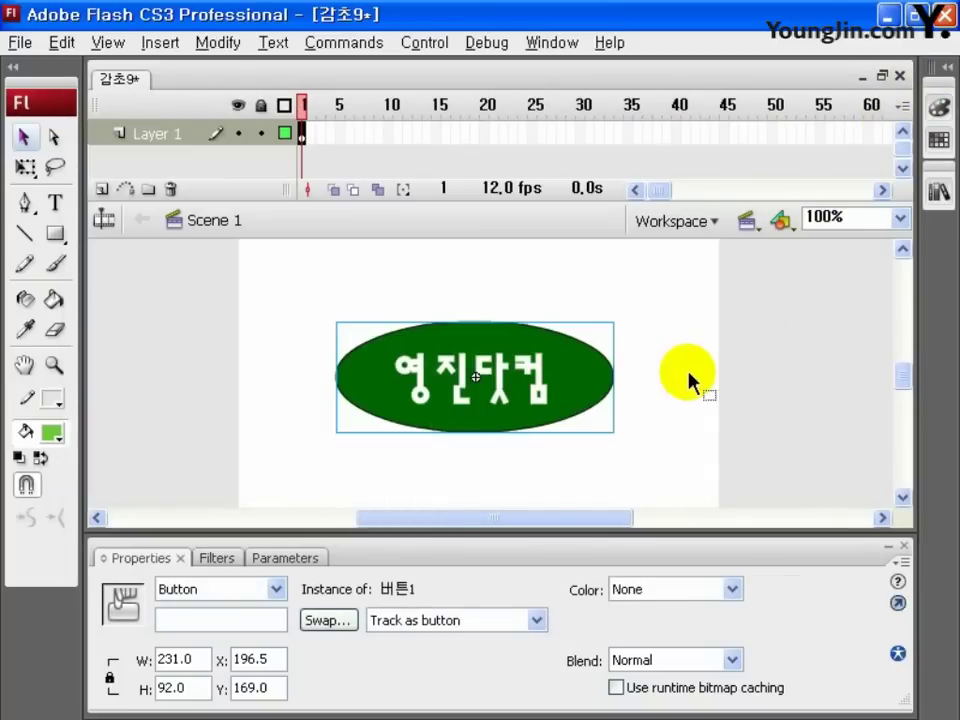
Test the movie, try the button's web link, and close the browser page it opens.
key("ctrl+Return")
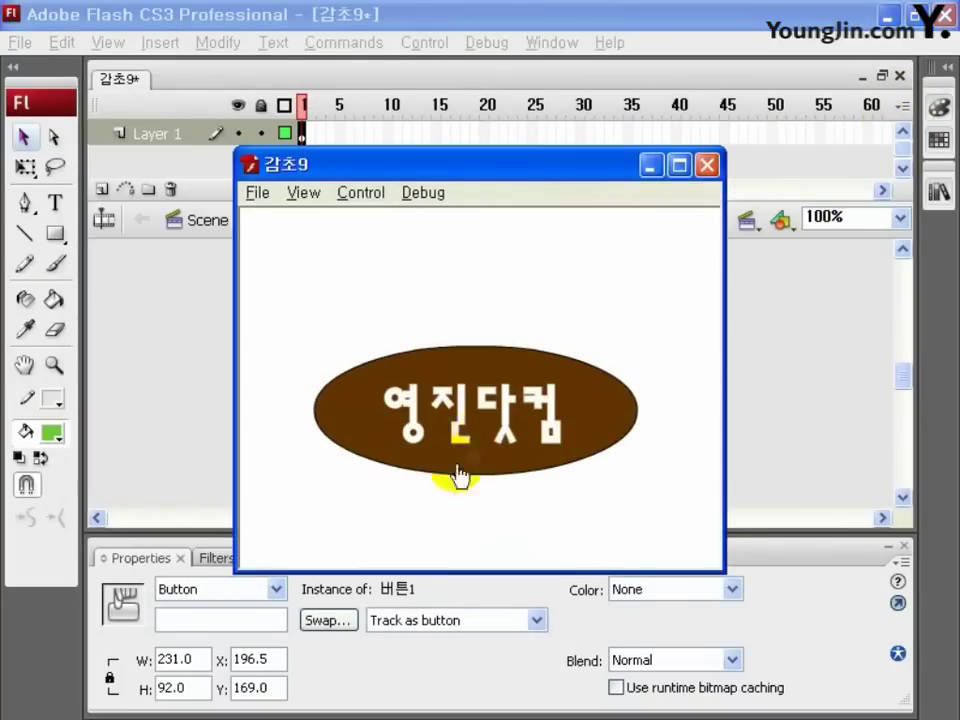
left_click(517, 441)
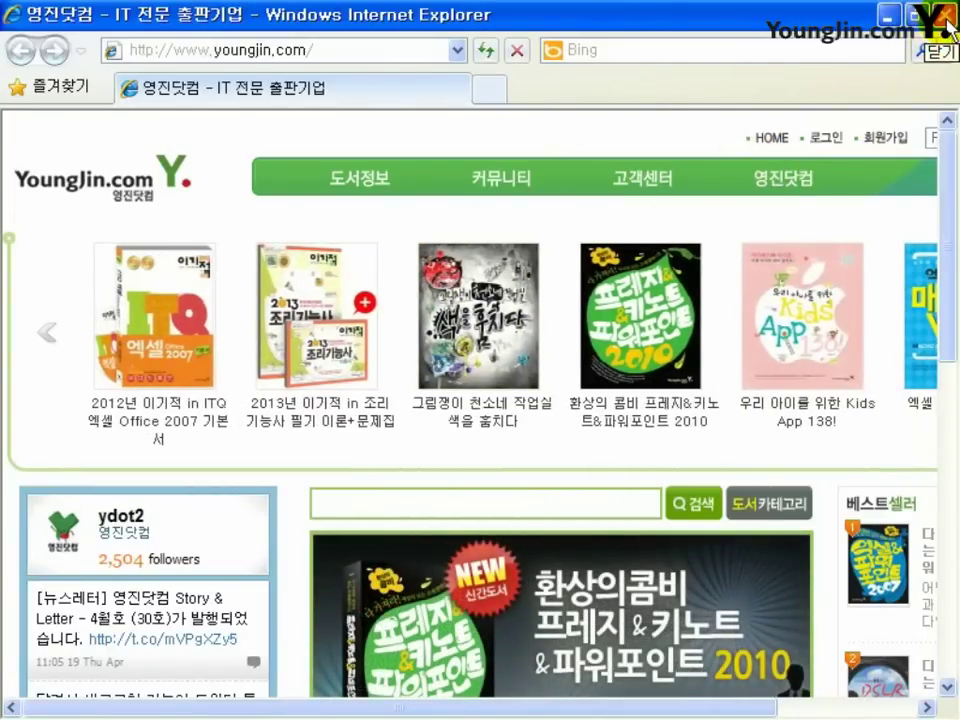
left_click(944, 12)
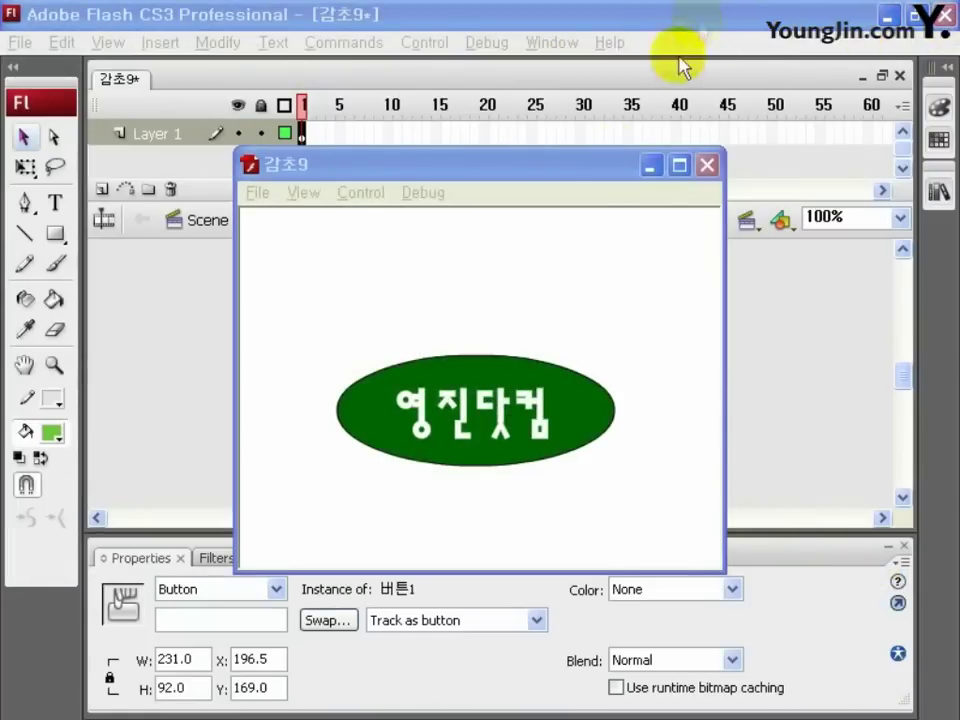
left_click(572, 167)
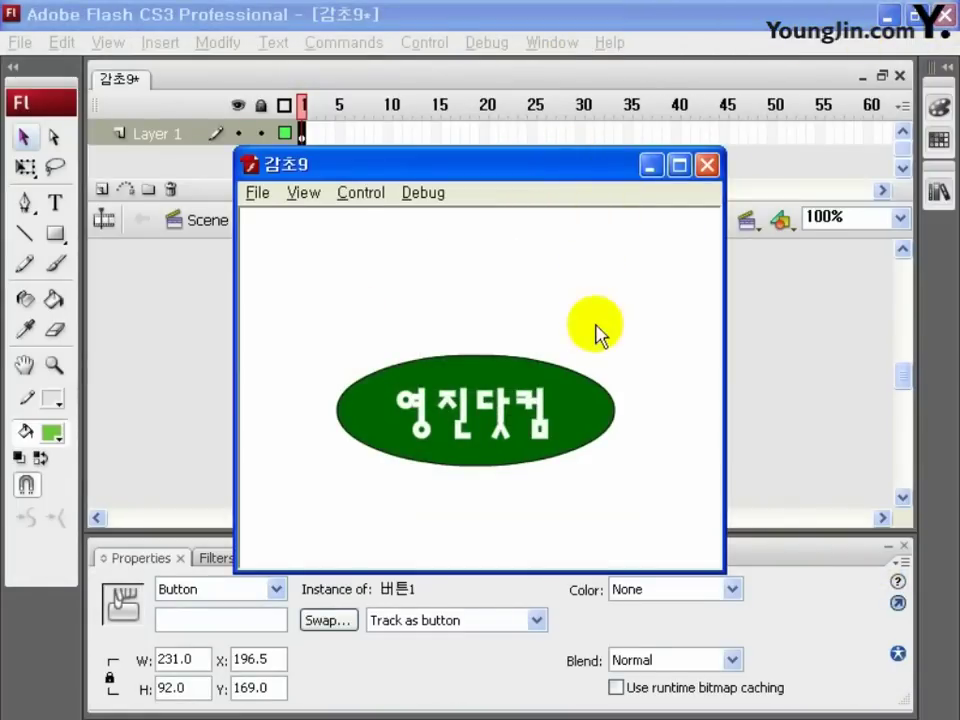